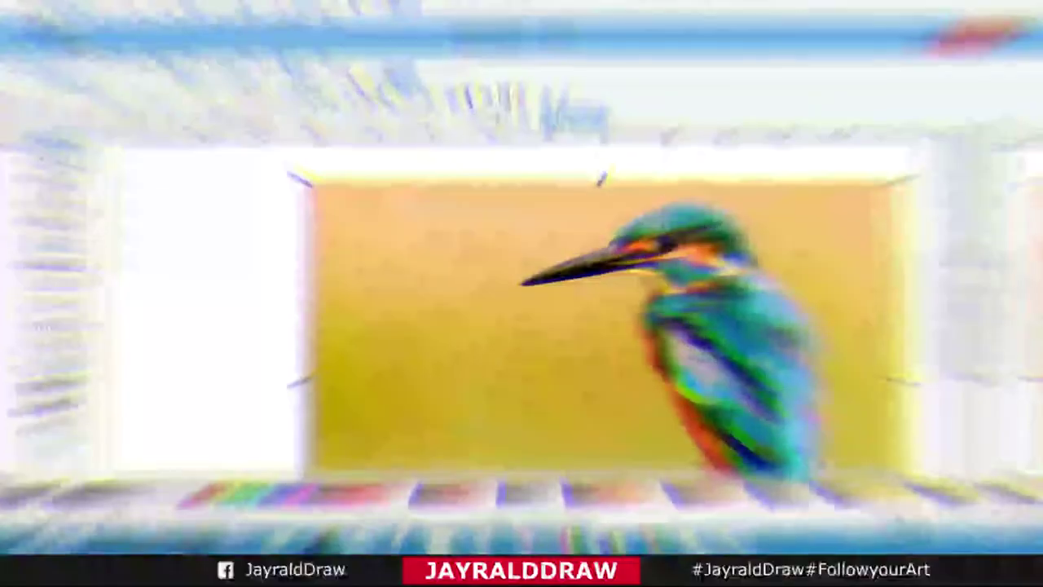
# Step: Trace the kingfisher photo with Trace Bitmap as Grays multiple scans, with live preview on
pyautogui.scroll(-2, 467, 198)
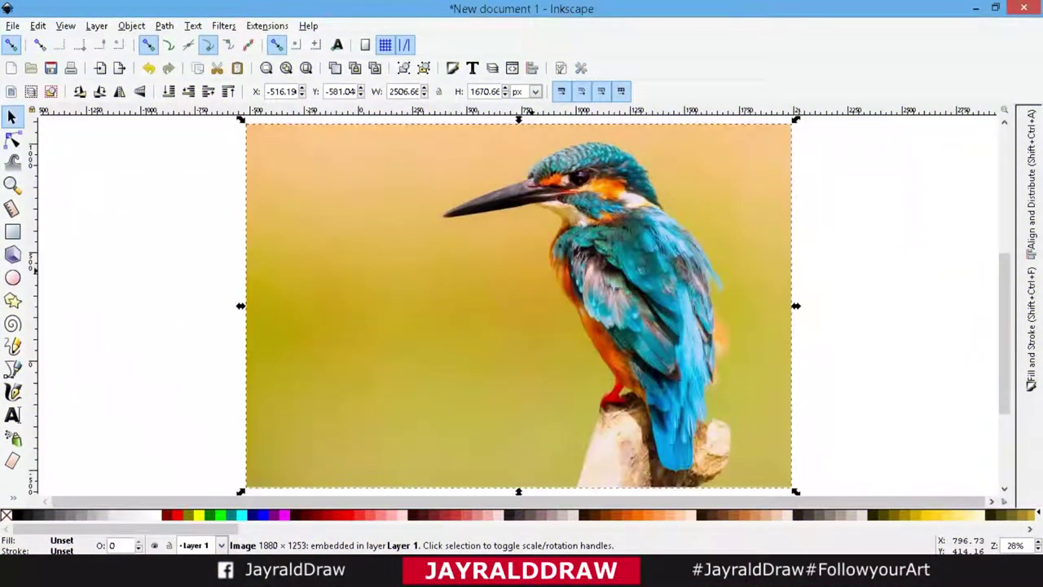
pyautogui.rightClick(467, 199)
pyautogui.click(517, 365)
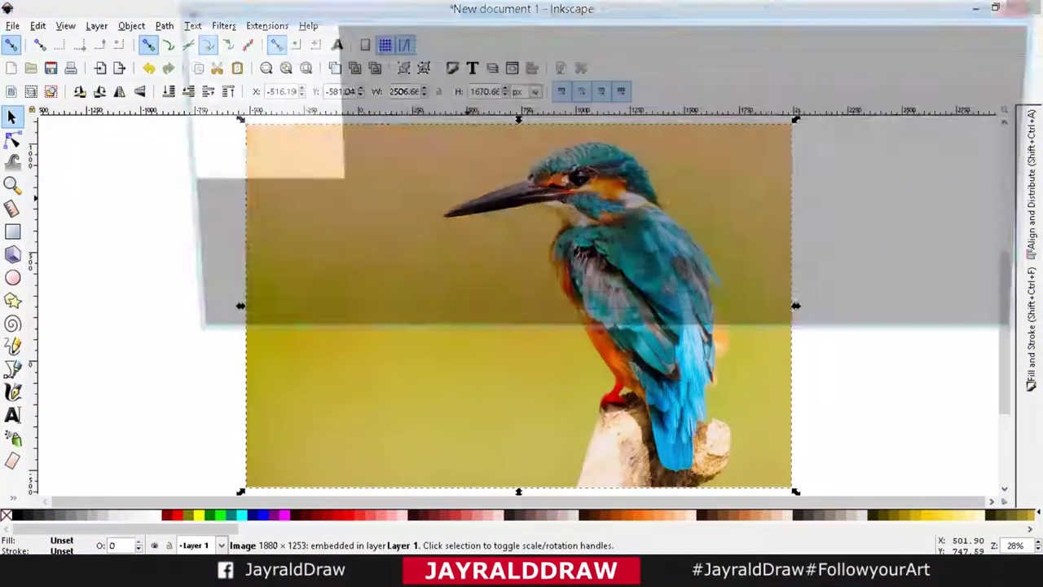
pyautogui.click(452, 300)
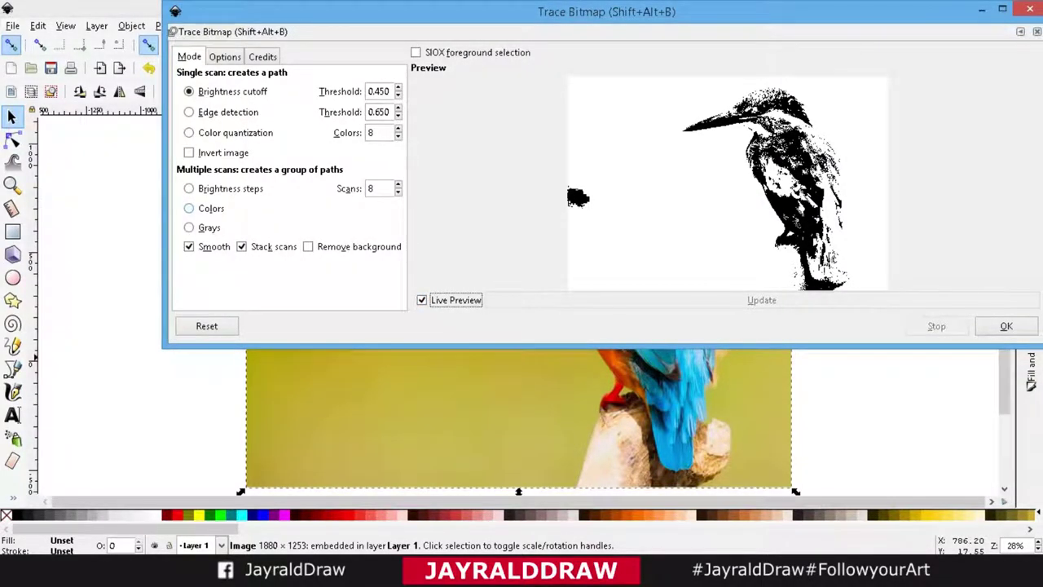
pyautogui.click(205, 208)
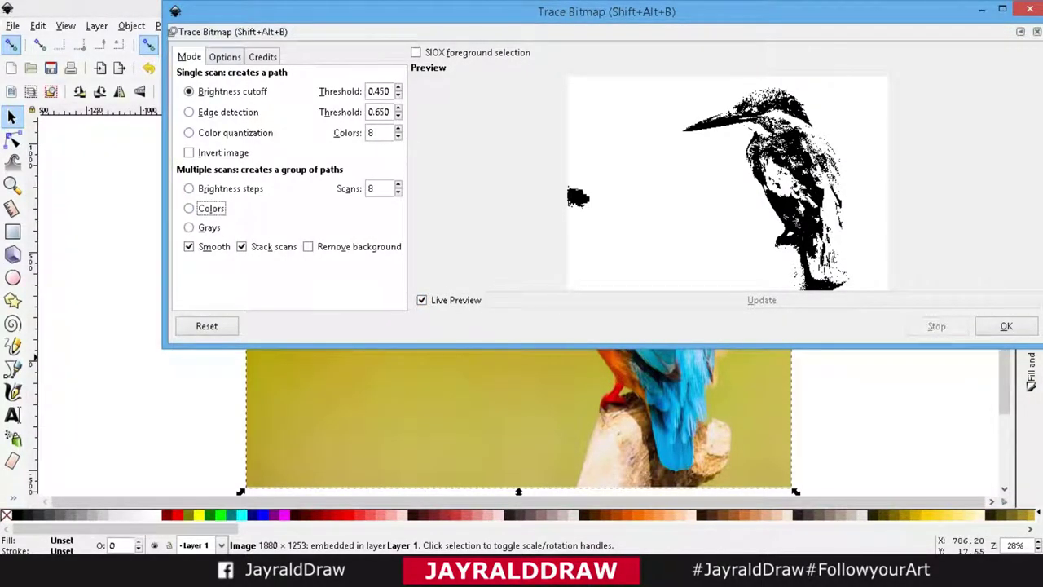
pyautogui.click(208, 228)
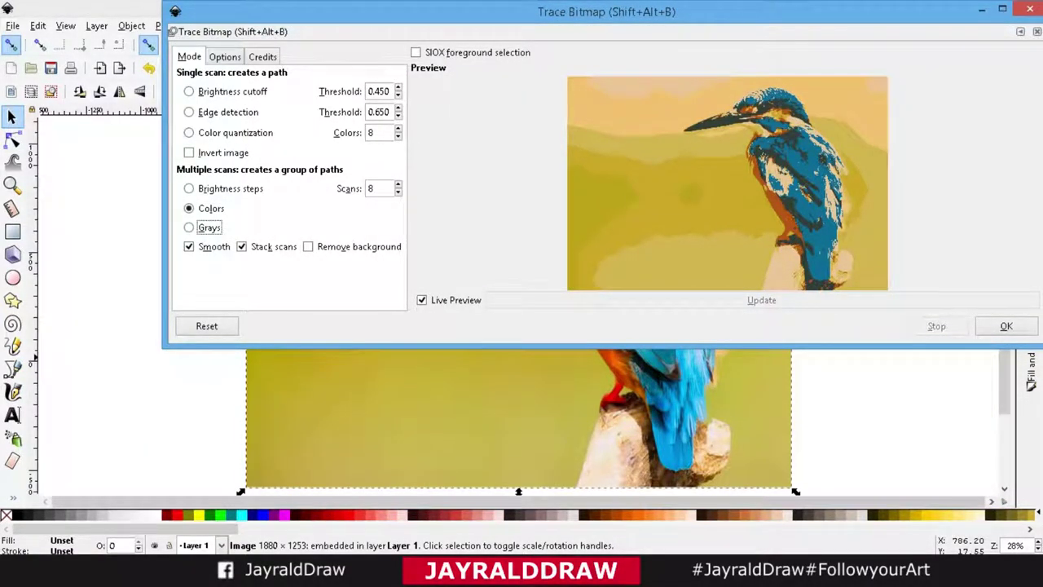
pyautogui.click(208, 227)
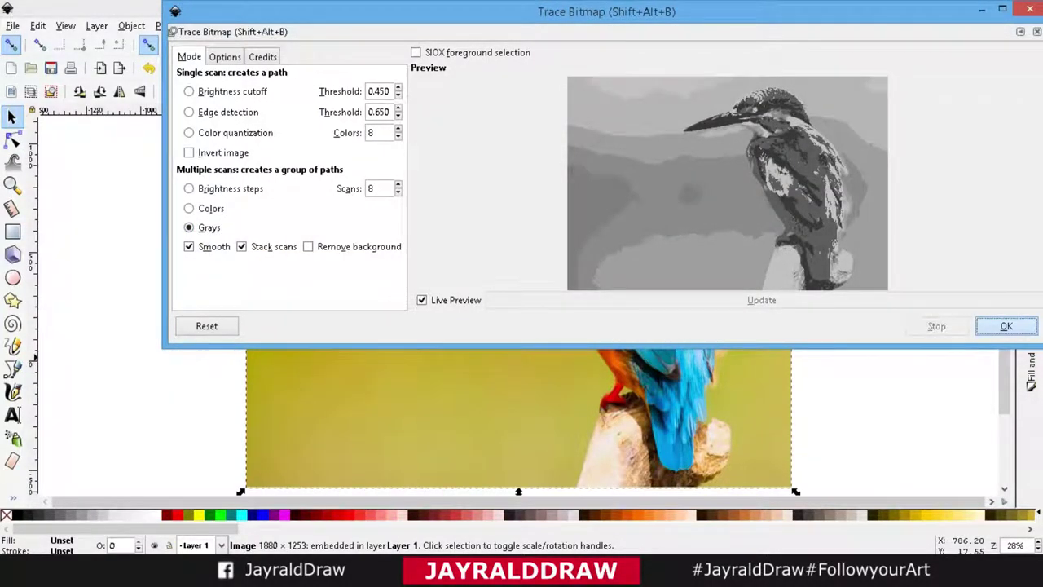
pyautogui.click(1006, 326)
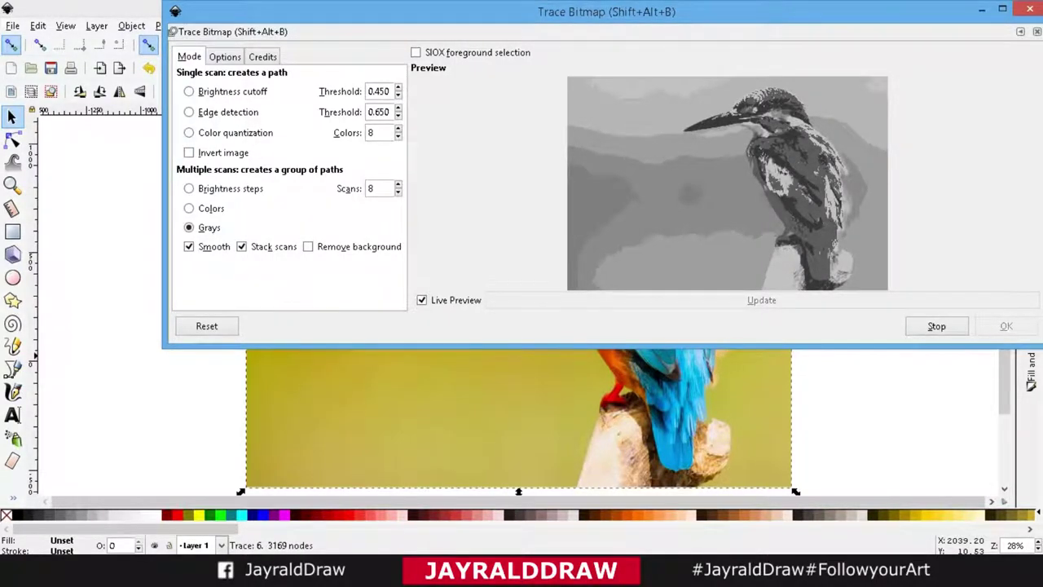
# Step: Delete the original kingfisher photo from under the trace and move the trace back into place
pyautogui.hotkey('ctrl', 'w')
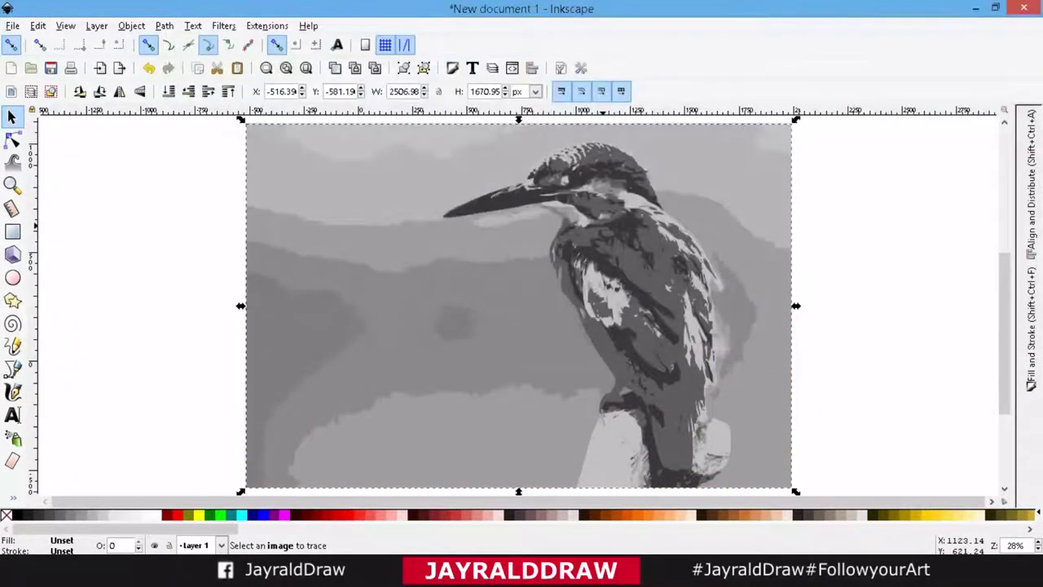
pyautogui.moveTo(518, 305); pyautogui.dragTo(632, 311)
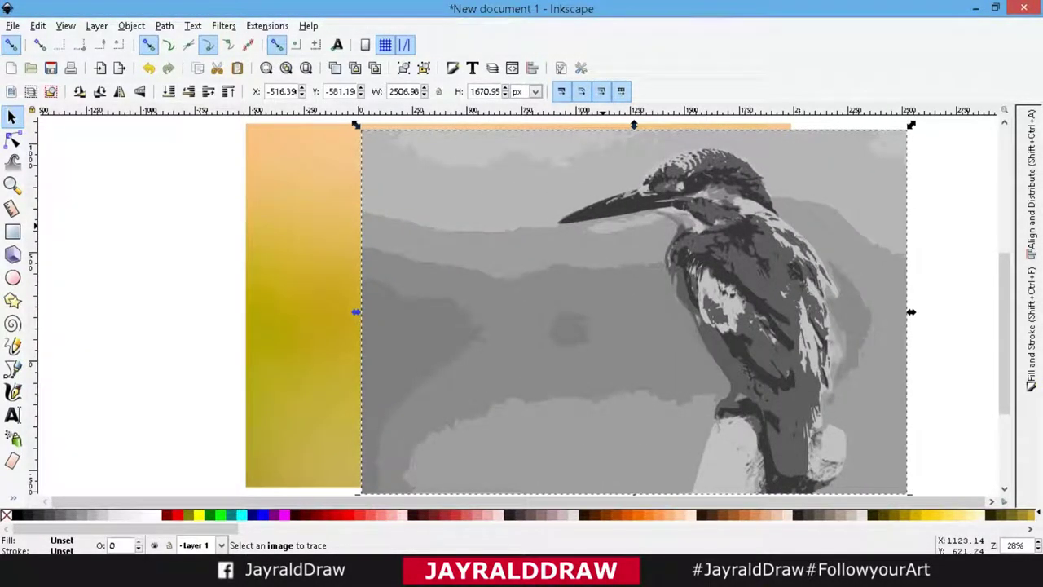
pyautogui.press('Delete')
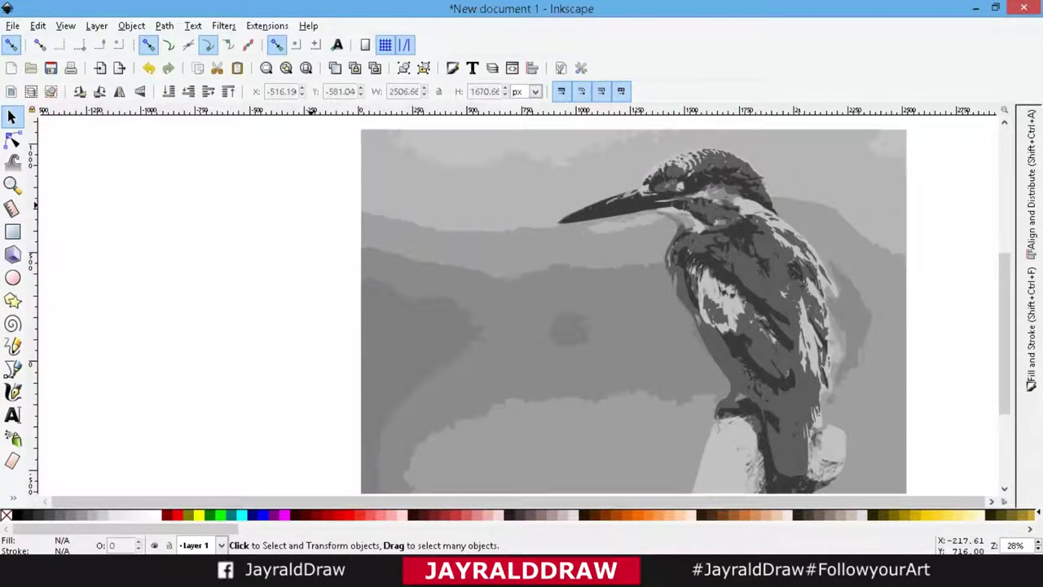
pyautogui.moveTo(523, 250); pyautogui.dragTo(388, 246)
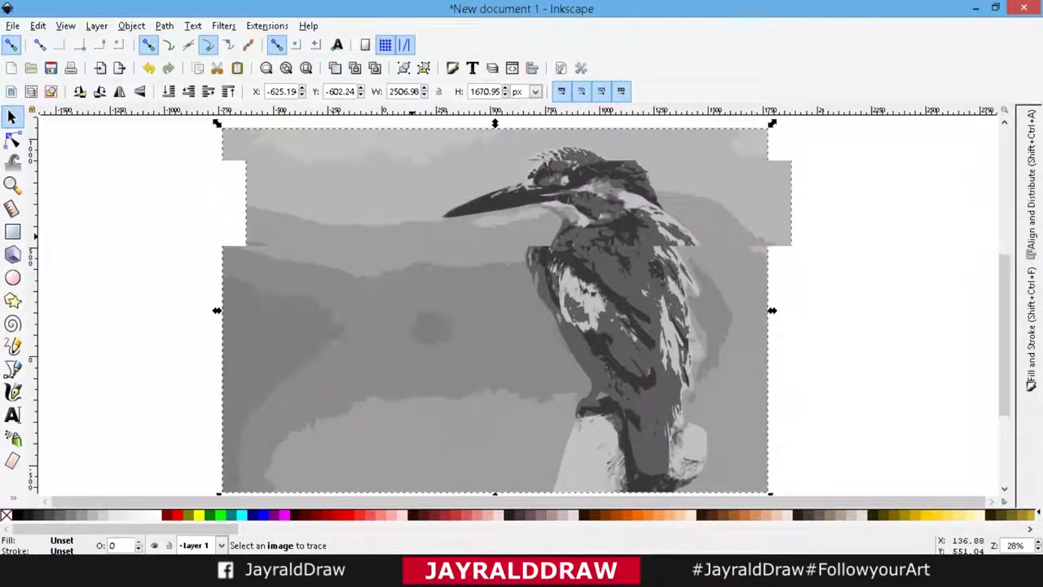
pyautogui.hscroll(-1, 522, 310)
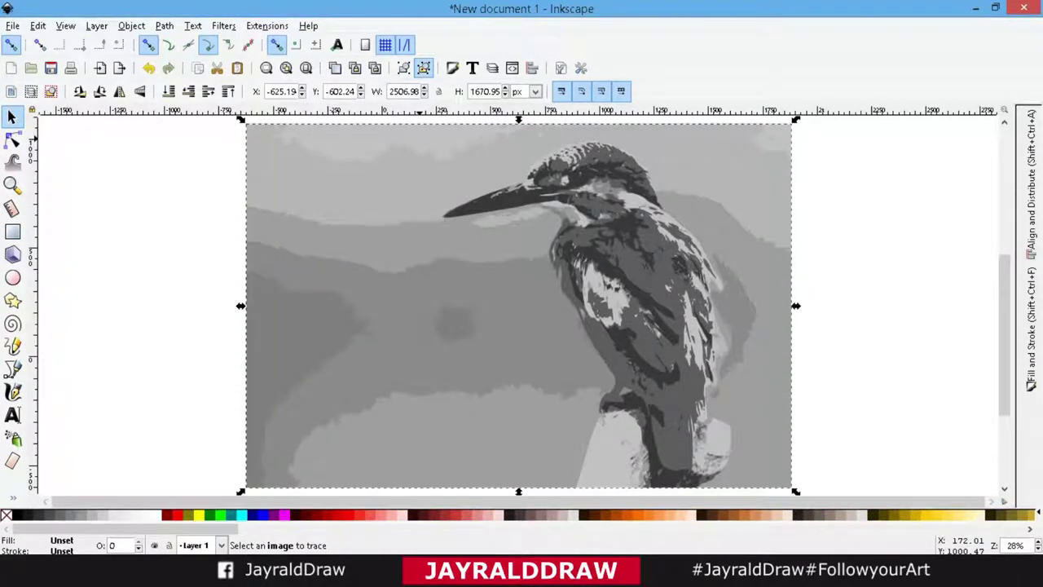
# Step: Split the trace into separate grey shapes and delete the first two background shapes
pyautogui.hotkey('ctrl', 'a')
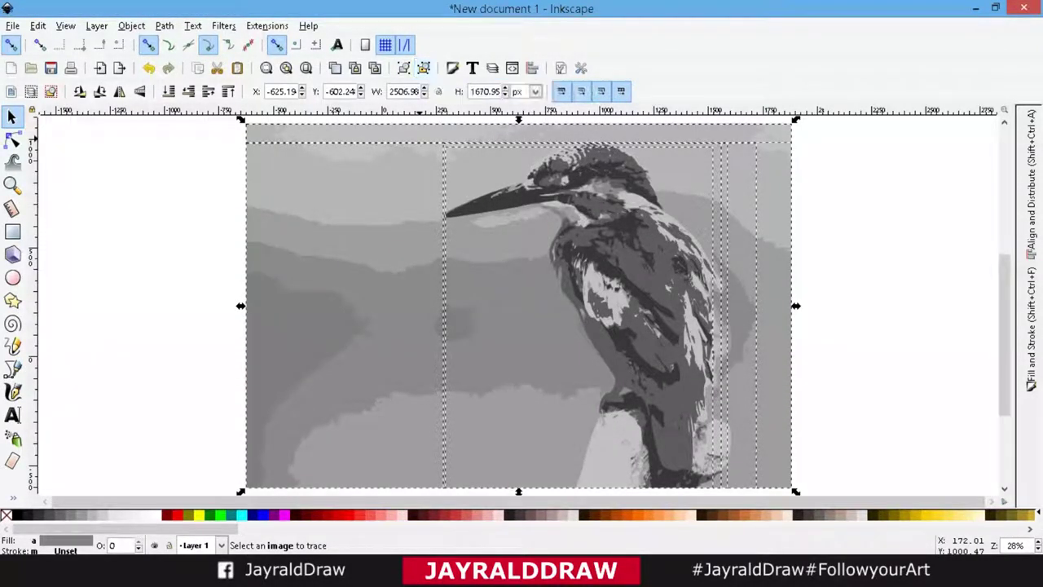
pyautogui.hotkey('ctrl', 'g')
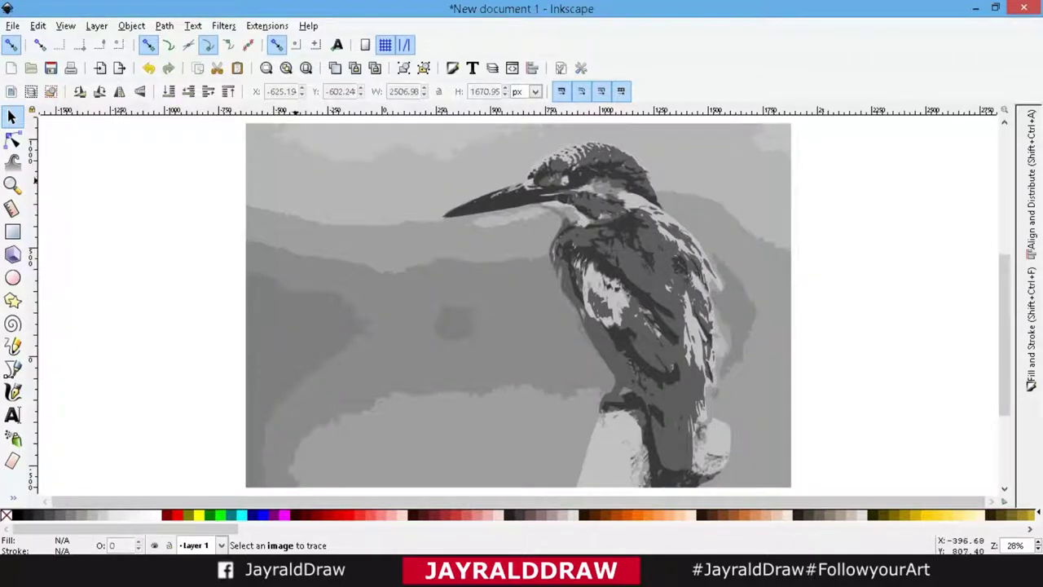
pyautogui.click(387, 243)
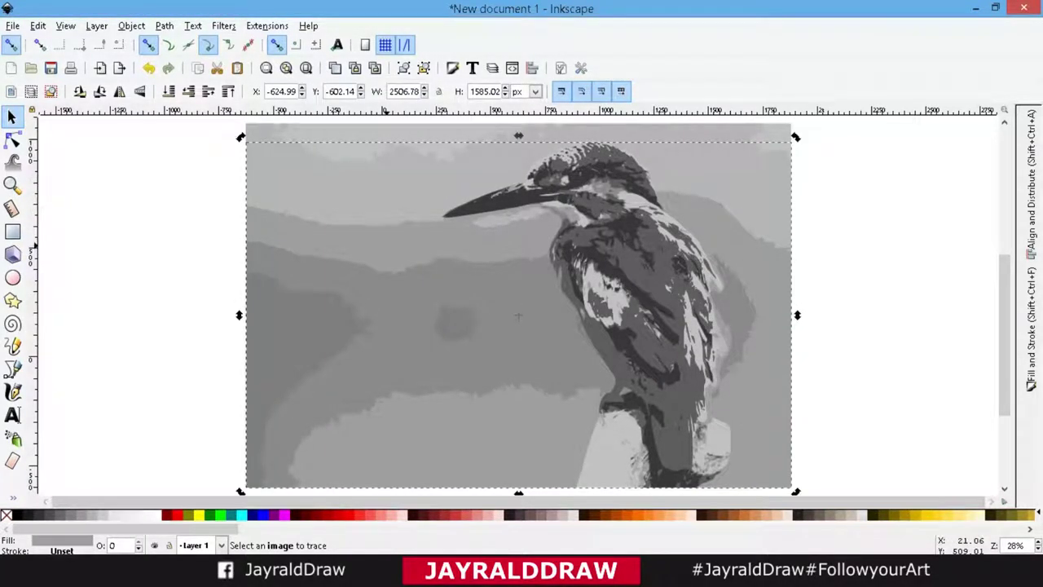
pyautogui.press('Delete')
pyautogui.click(436, 313)
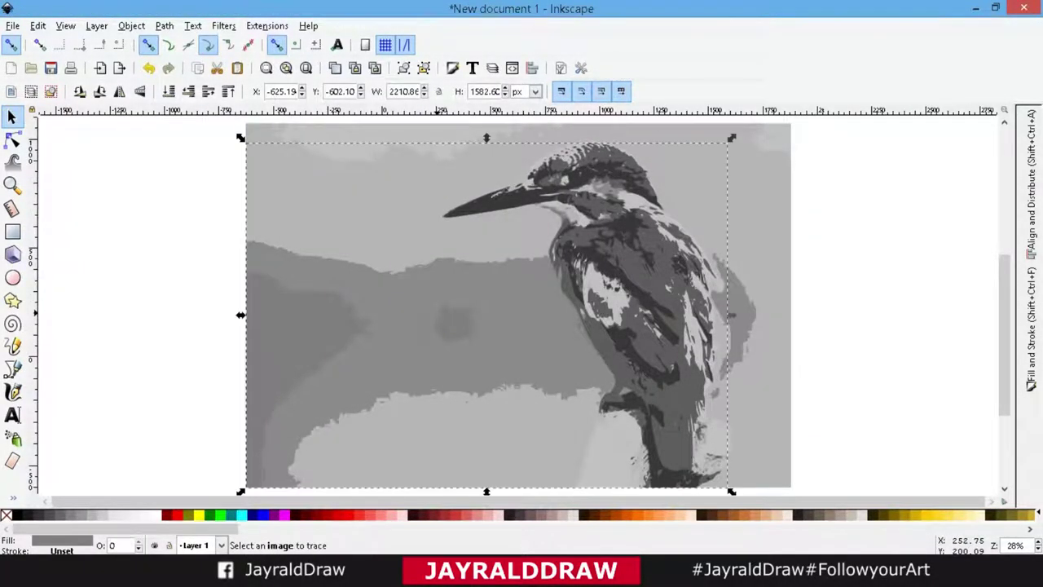
pyautogui.press('Delete')
# Step: Delete the remaining lighter background shapes and zoom out to the whole page
pyautogui.press('Tab')
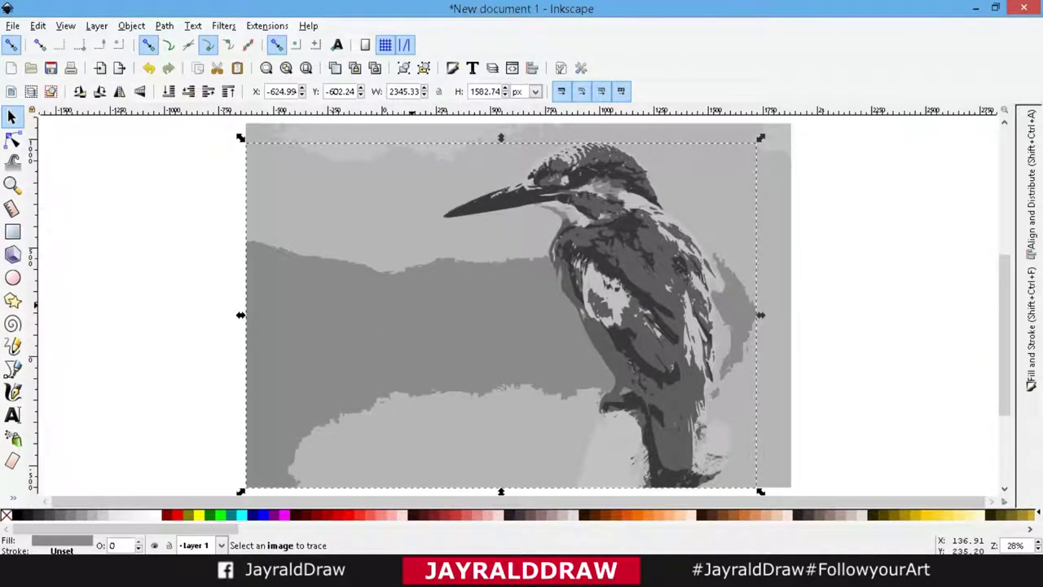
pyautogui.press('Delete')
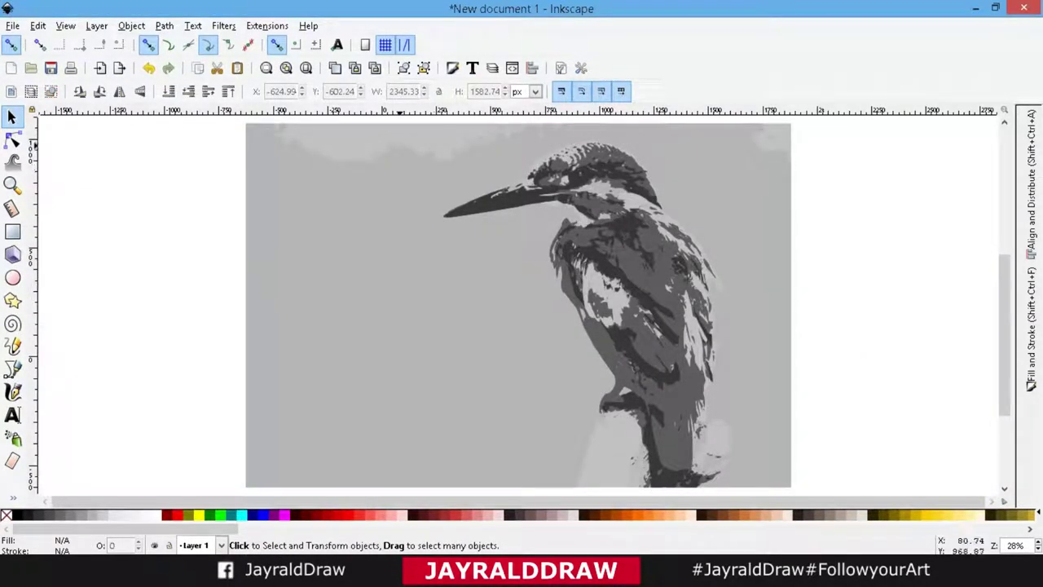
pyautogui.press('Tab')
pyautogui.press('Delete')
pyautogui.press('Tab')
pyautogui.press('Delete')
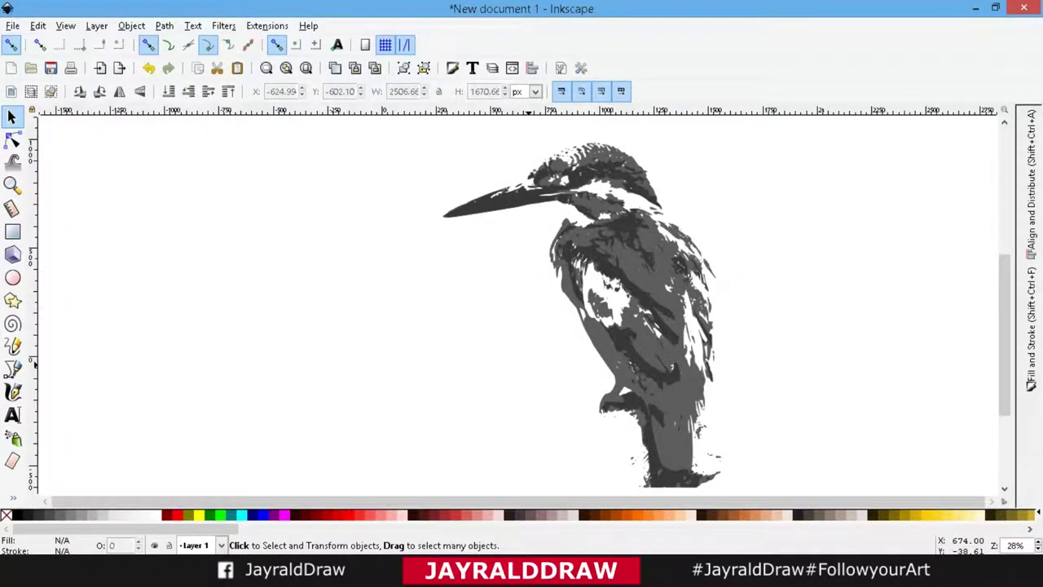
pyautogui.press('-')
# Step: Fill the kingfisher black and pull its trace layers apart into three side-by-side birds
pyautogui.moveTo(724, 463); pyautogui.dragTo(424, 161)
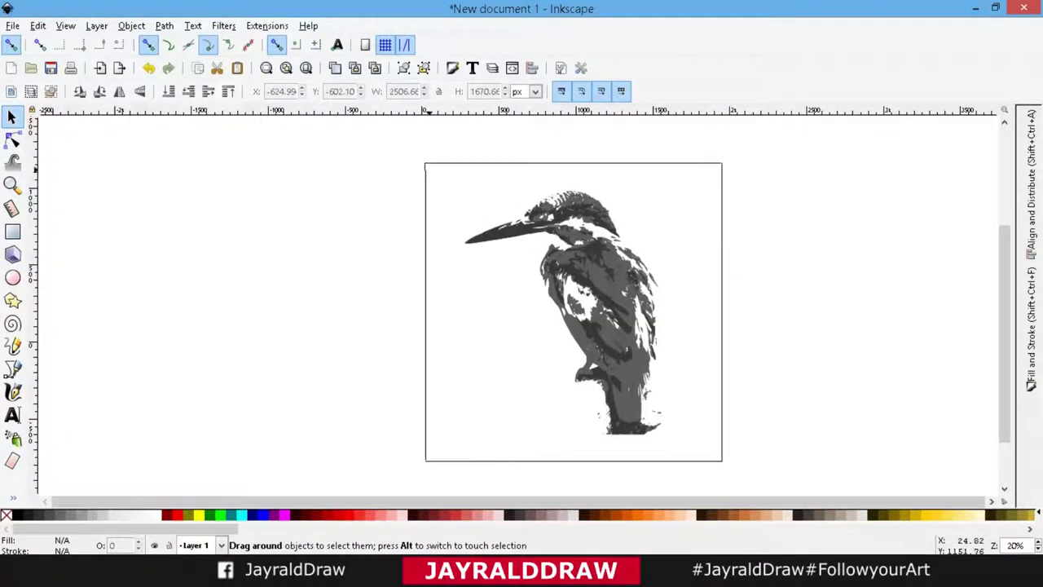
pyautogui.click(20, 514)
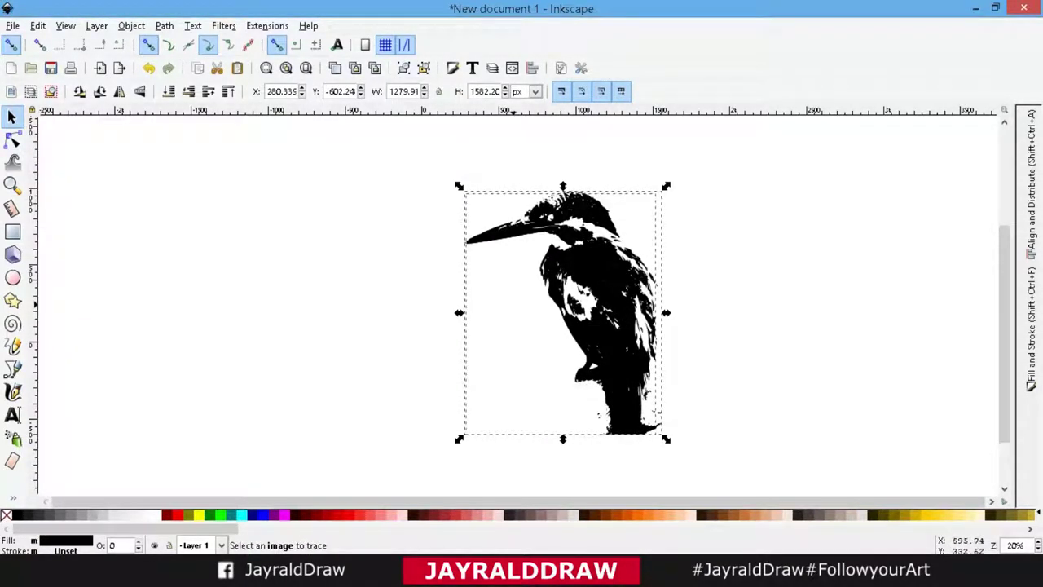
pyautogui.moveTo(593, 269); pyautogui.dragTo(345, 275)
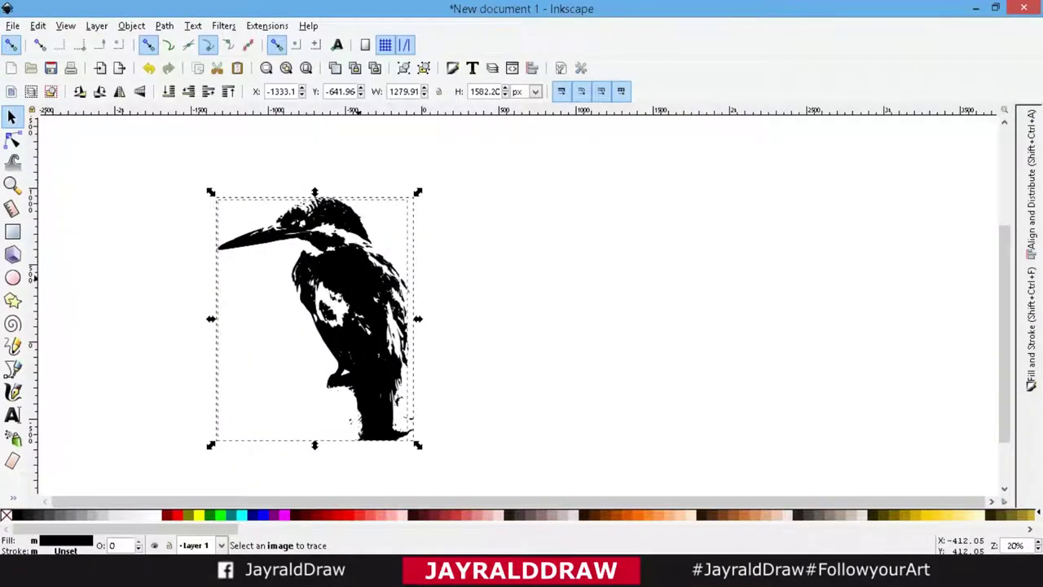
pyautogui.press('Escape')
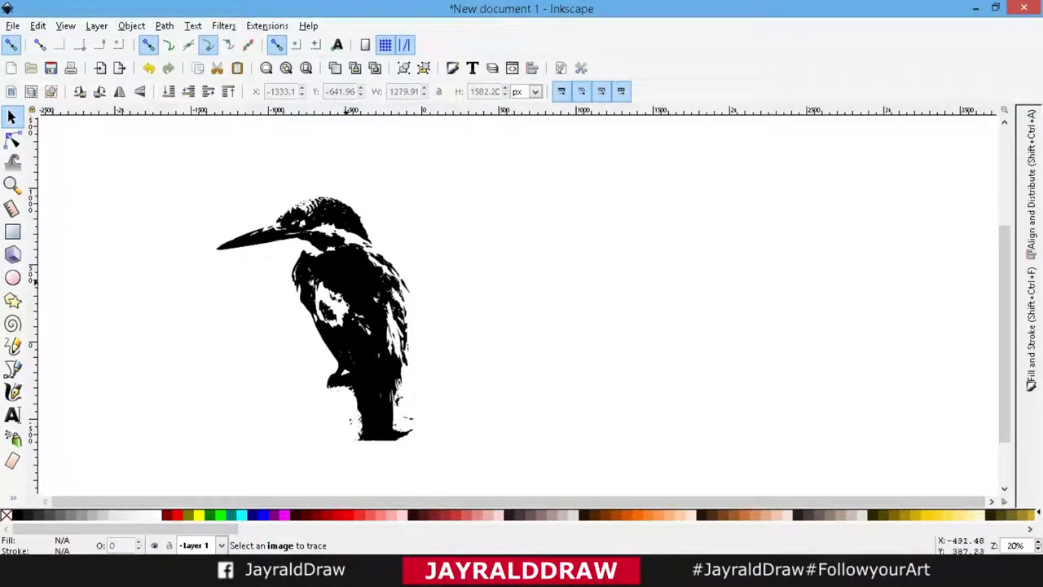
pyautogui.moveTo(350, 293); pyautogui.dragTo(579, 297)
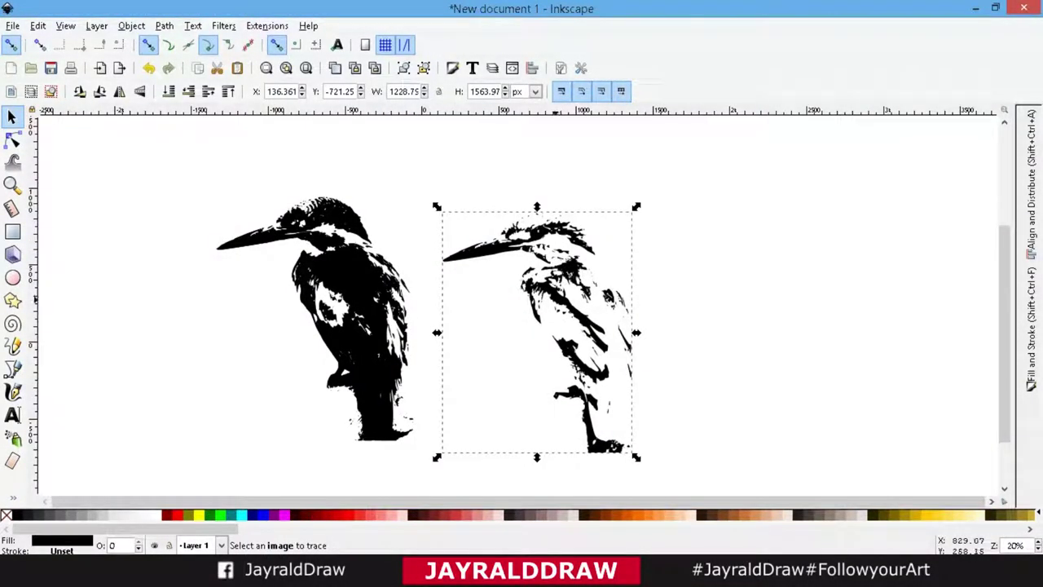
pyautogui.moveTo(350, 326); pyautogui.dragTo(185, 333)
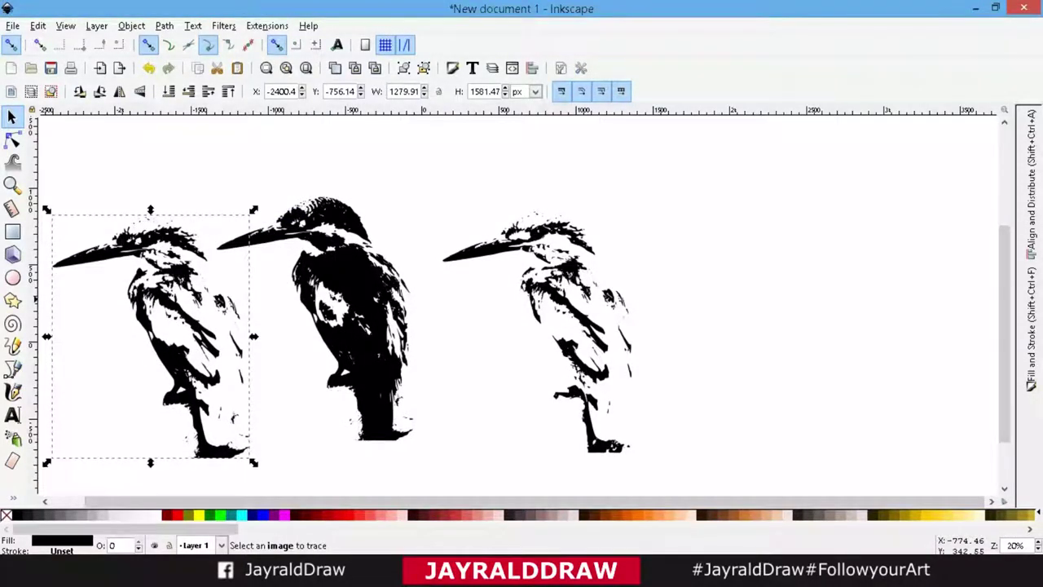
pyautogui.moveTo(301, 291); pyautogui.dragTo(350, 295)
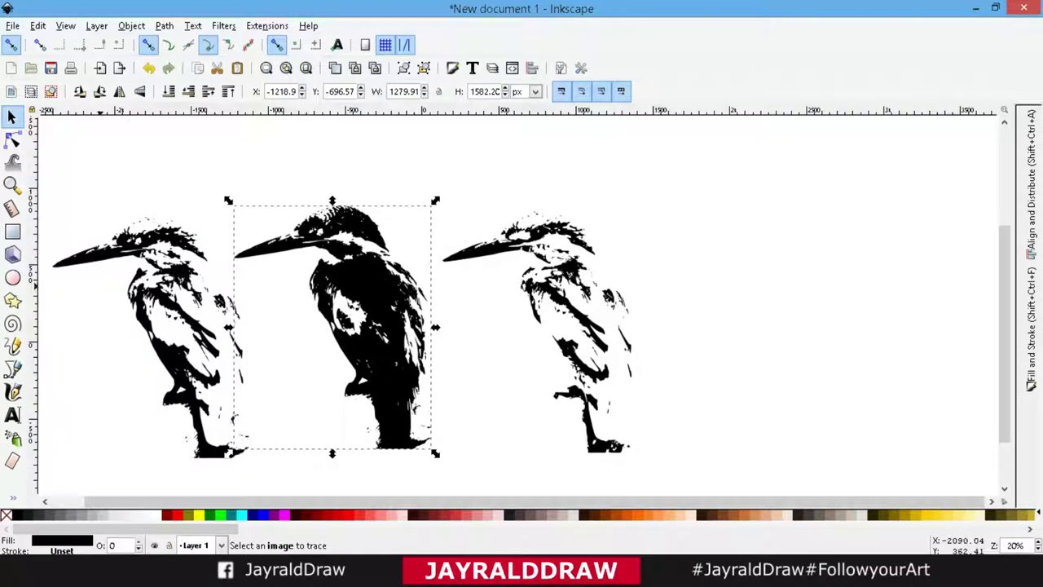
# Step: Colour the left kingfisher 70% grey and the right one light grey
pyautogui.click(151, 282)
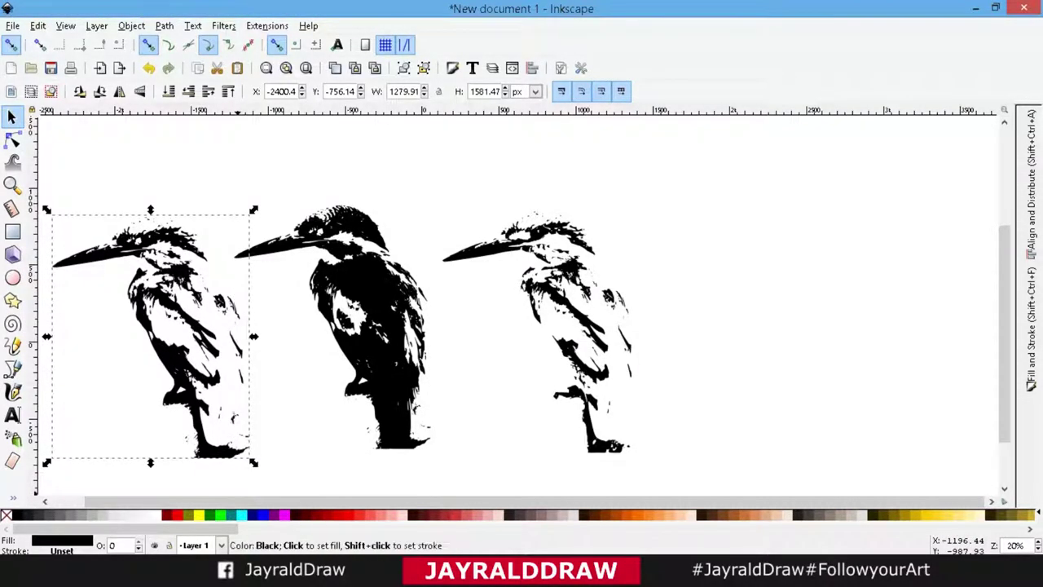
pyautogui.click(65, 514)
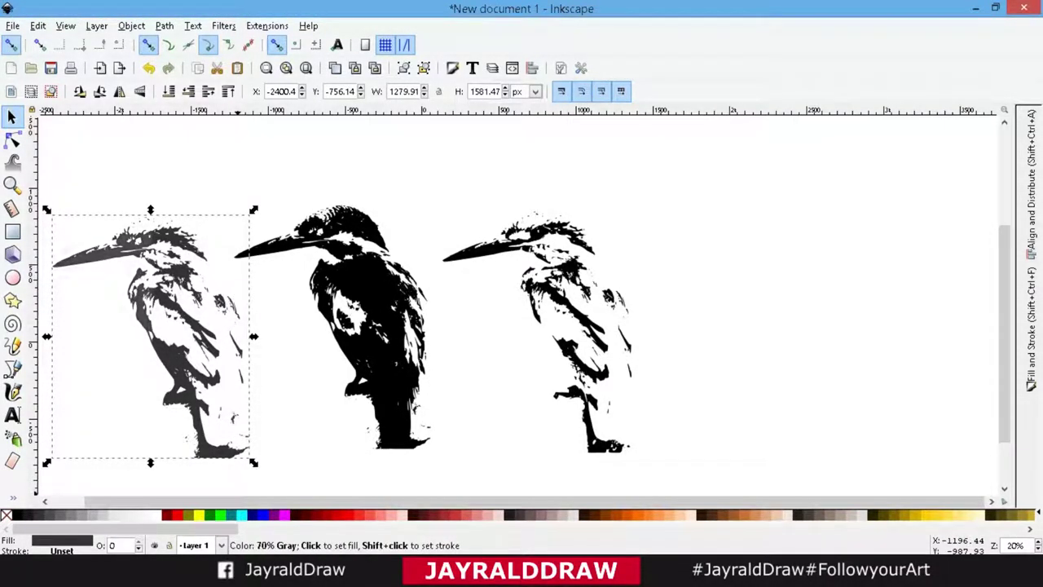
pyautogui.press('Tab')
pyautogui.click(91, 514)
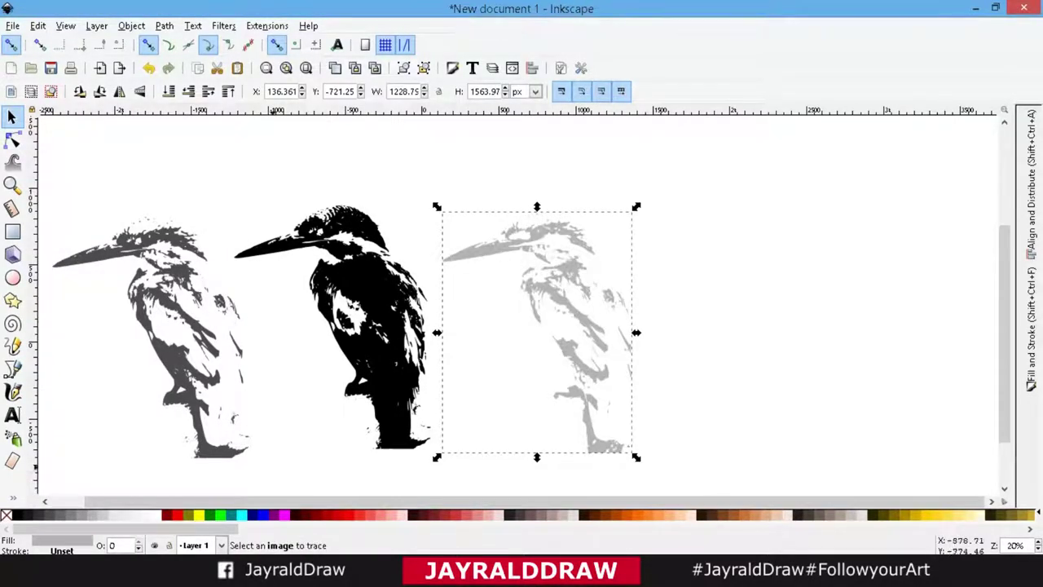
pyautogui.hotkey('ctrl', 'a')
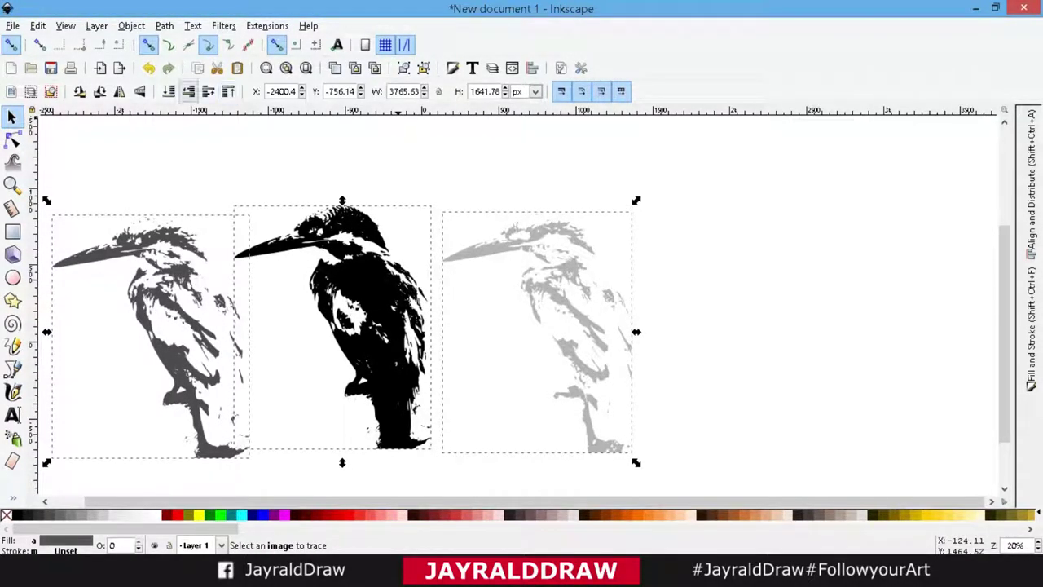
# Step: Try centring and distributing the three kingfisher traces with Align and Distribute
pyautogui.click(1031, 187)
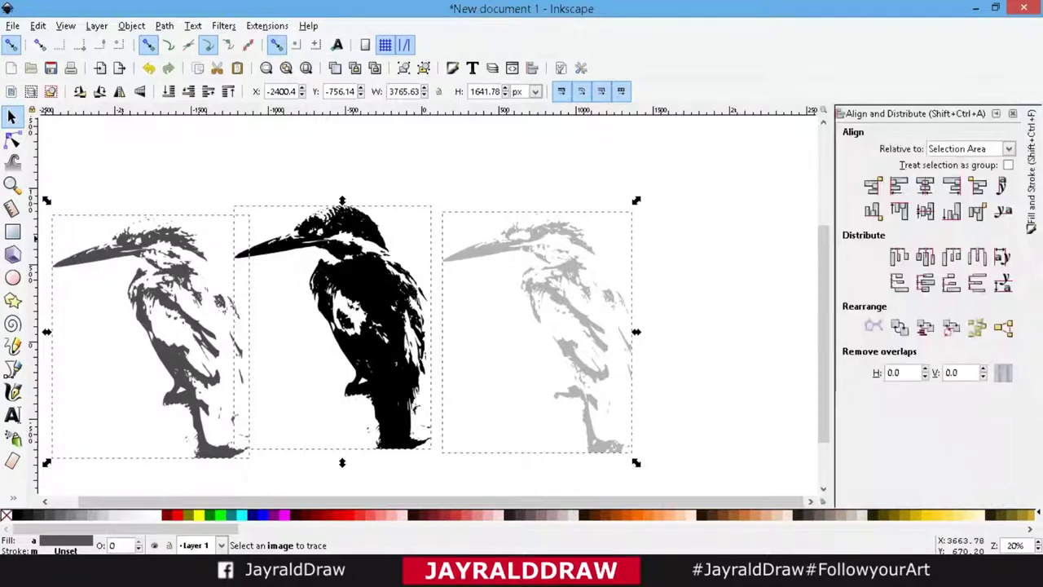
pyautogui.click(925, 186)
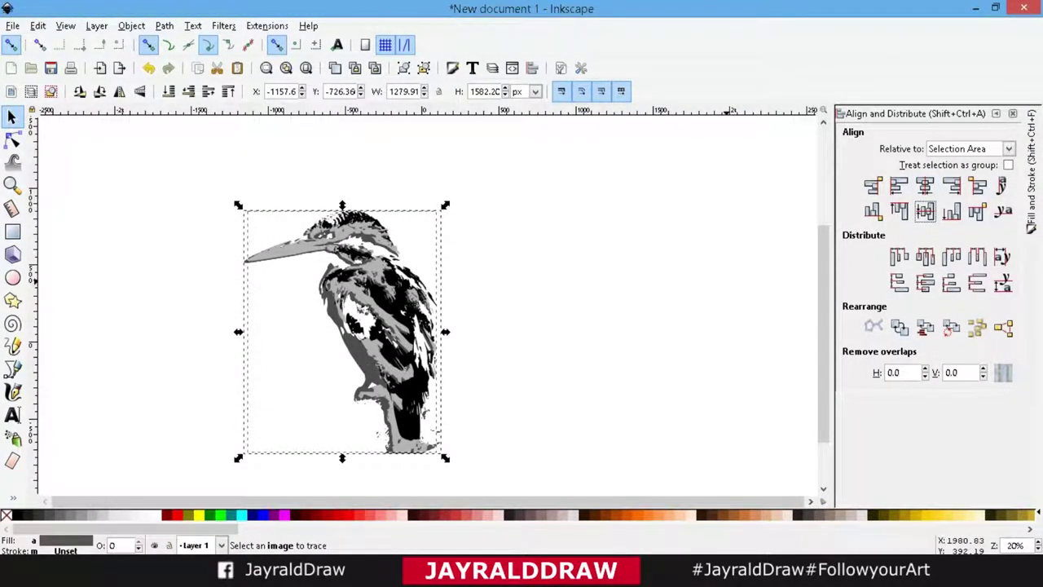
pyautogui.click(925, 212)
pyautogui.click(1003, 372)
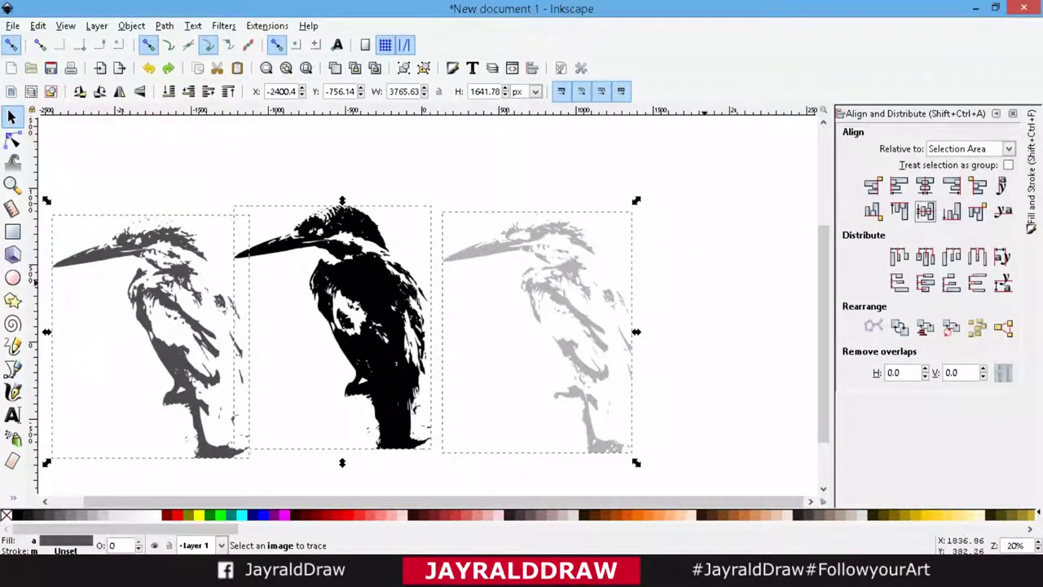
pyautogui.click(710, 280)
pyautogui.click(538, 326)
pyautogui.hotkey('ctrl', 'a')
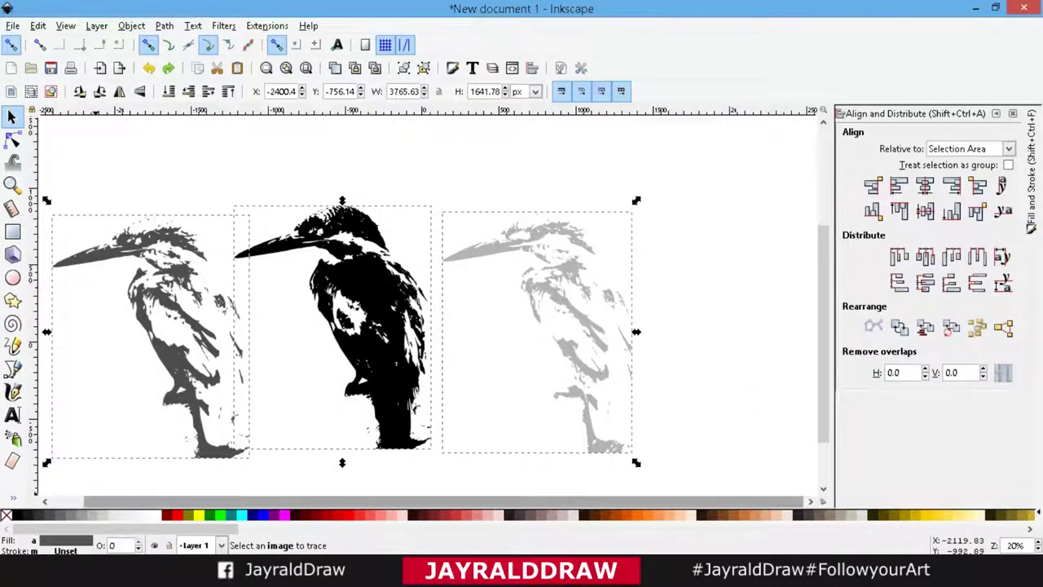
# Step: Fill all three traces solid black, then undo stacking them on a common centre
pyautogui.click(20, 515)
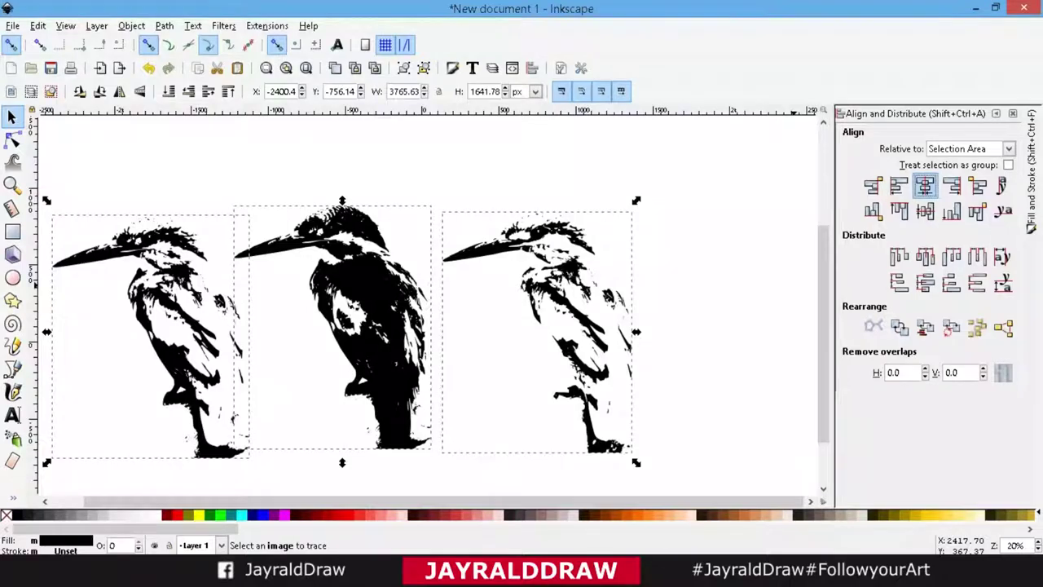
pyautogui.click(924, 186)
pyautogui.click(924, 211)
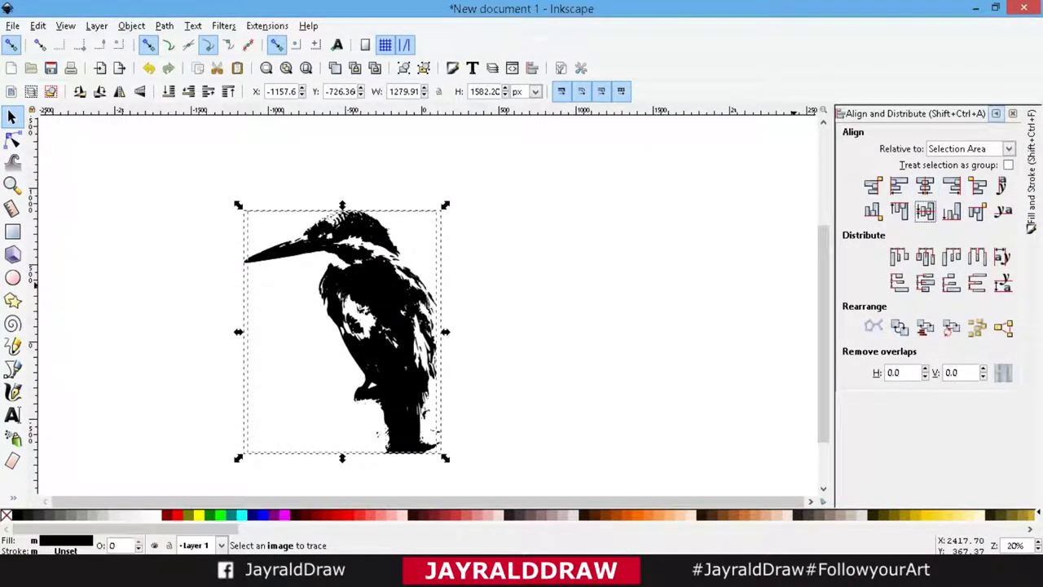
pyautogui.hotkey('ctrl', 'z')
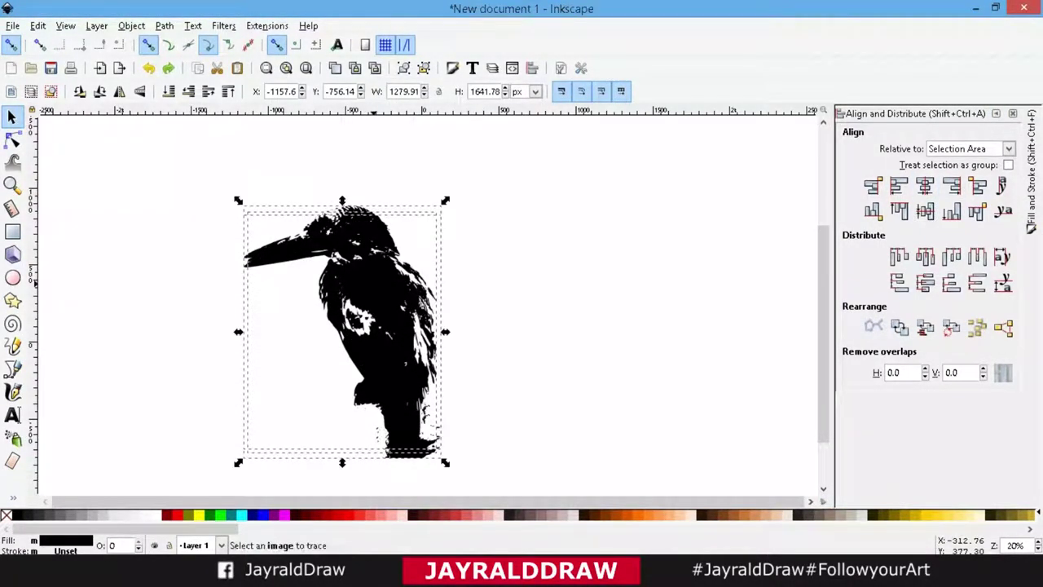
pyautogui.hotkey('ctrl', 'z')
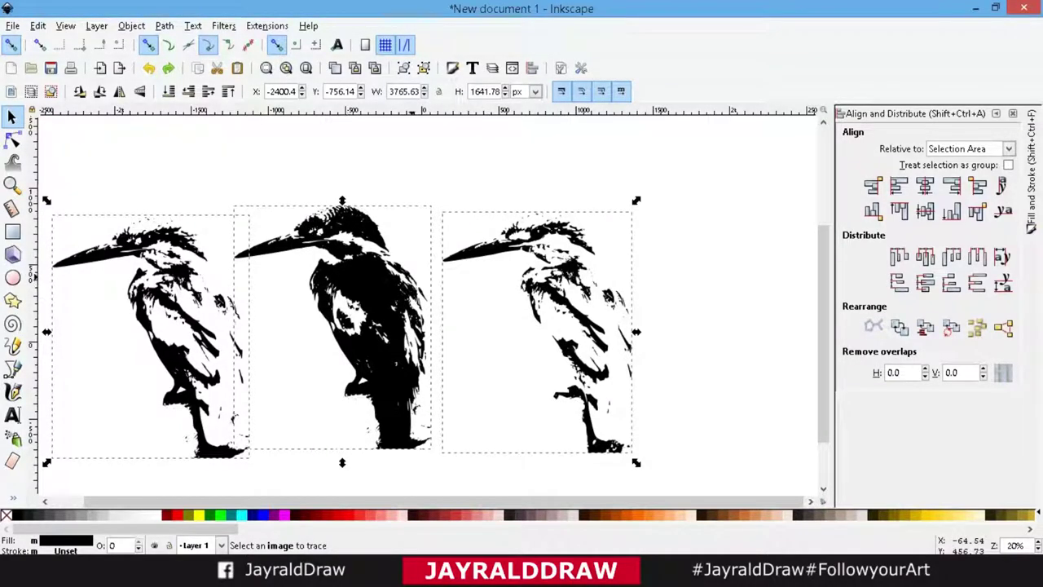
pyautogui.press('Escape')
# Step: Try aligning the middle and right traces together, then undo the alignment
pyautogui.click(323, 278)
pyautogui.keyDown('shift'); pyautogui.click(570, 326); pyautogui.keyUp('shift')
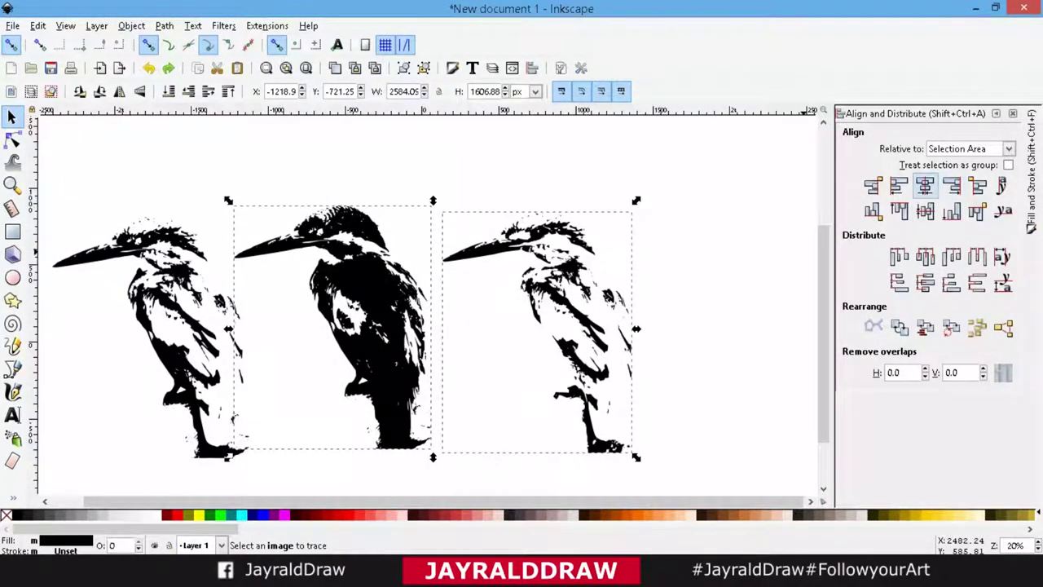
pyautogui.click(925, 186)
pyautogui.click(925, 211)
pyautogui.click(925, 212)
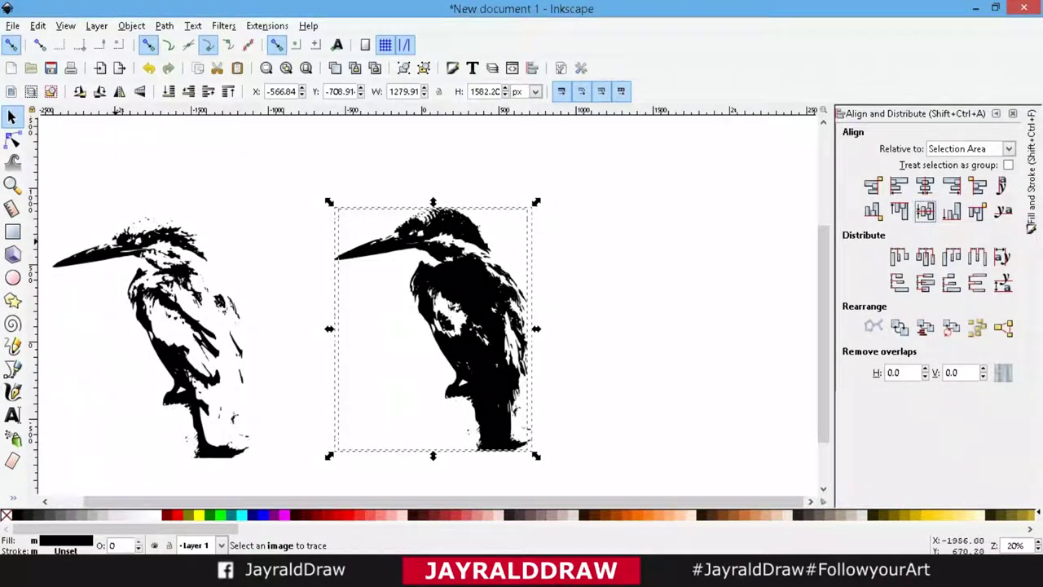
pyautogui.hotkey('ctrl', 'z')
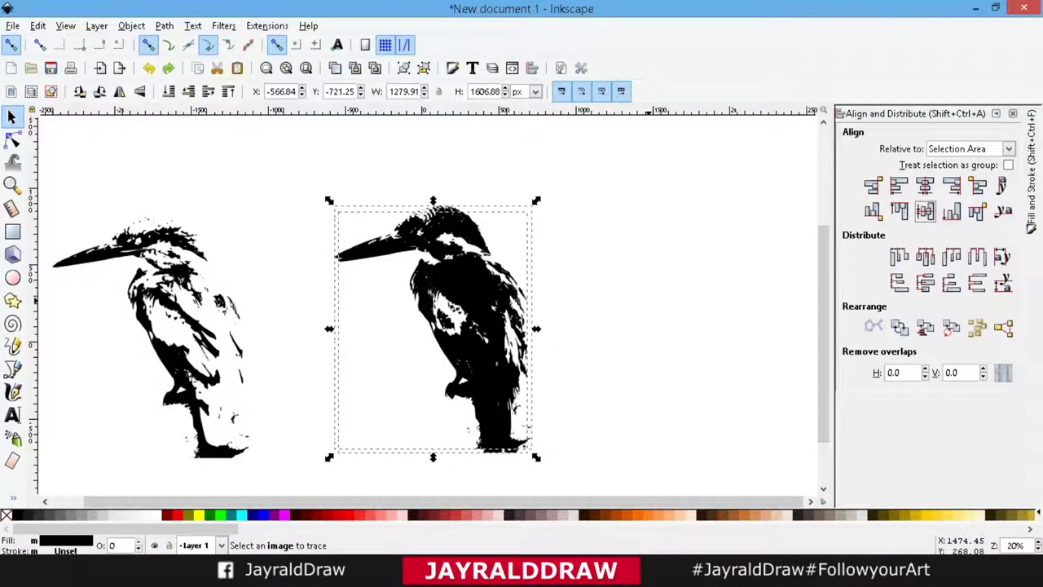
pyautogui.hotkey('ctrl', 'z')
# Step: Try centring the left and right traces on each other, then undo it
pyautogui.click(140, 363)
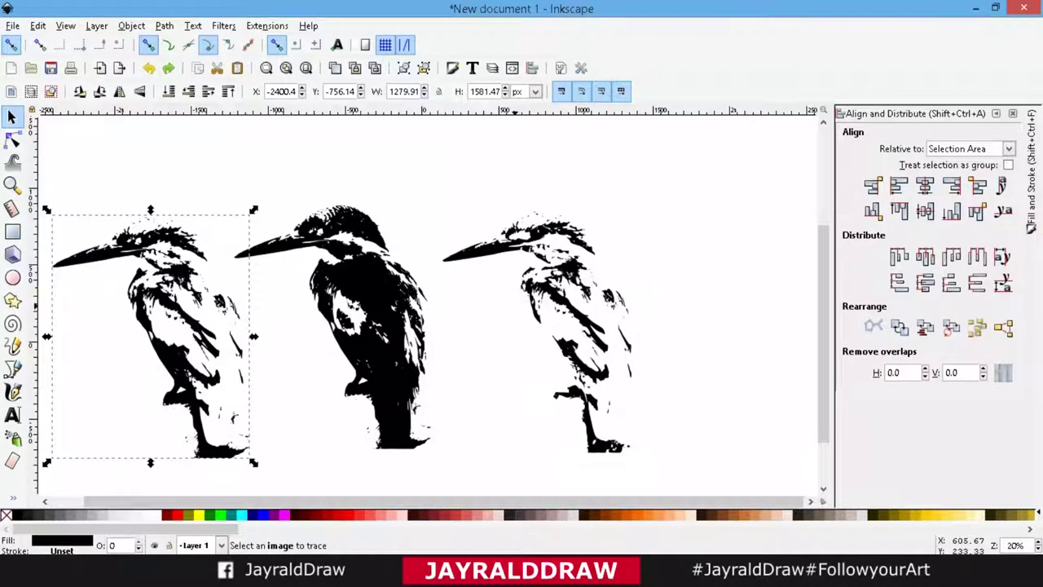
pyautogui.keyDown('shift'); pyautogui.click(571, 326); pyautogui.keyUp('shift')
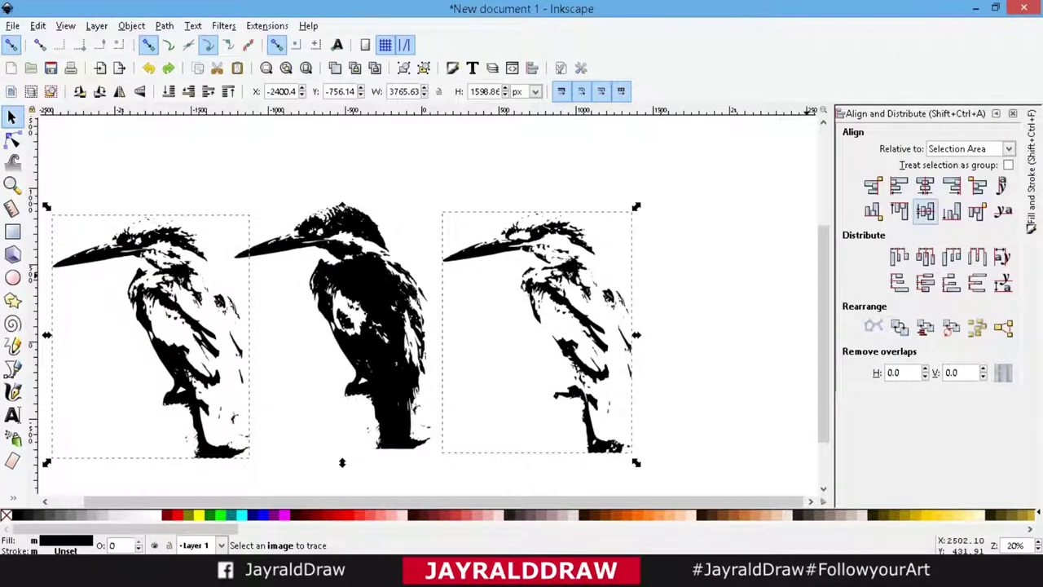
pyautogui.click(925, 187)
pyautogui.hotkey('ctrl', 'z')
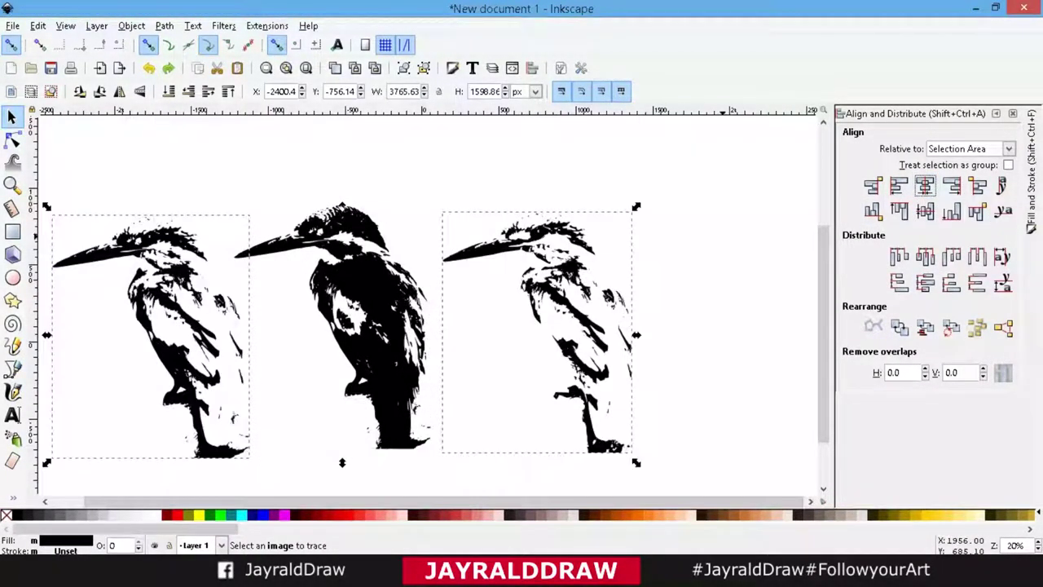
pyautogui.press('Escape')
# Step: Move the left trace onto the right one, centre them, then delete the extra copy
pyautogui.moveTo(98, 296); pyautogui.dragTo(638, 300)
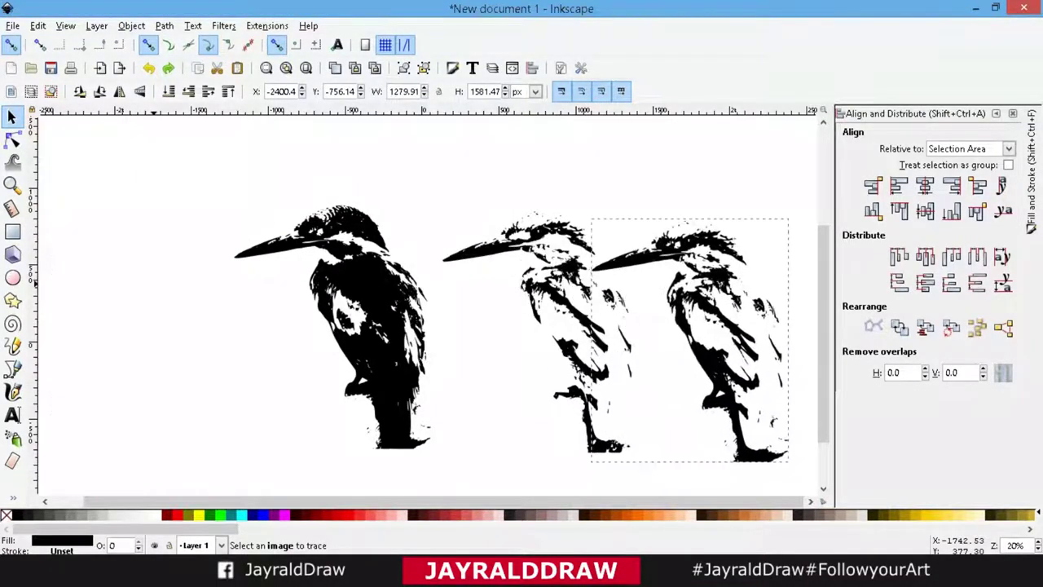
pyautogui.keyDown('shift'); pyautogui.click(585, 293); pyautogui.keyUp('shift')
pyautogui.click(925, 187)
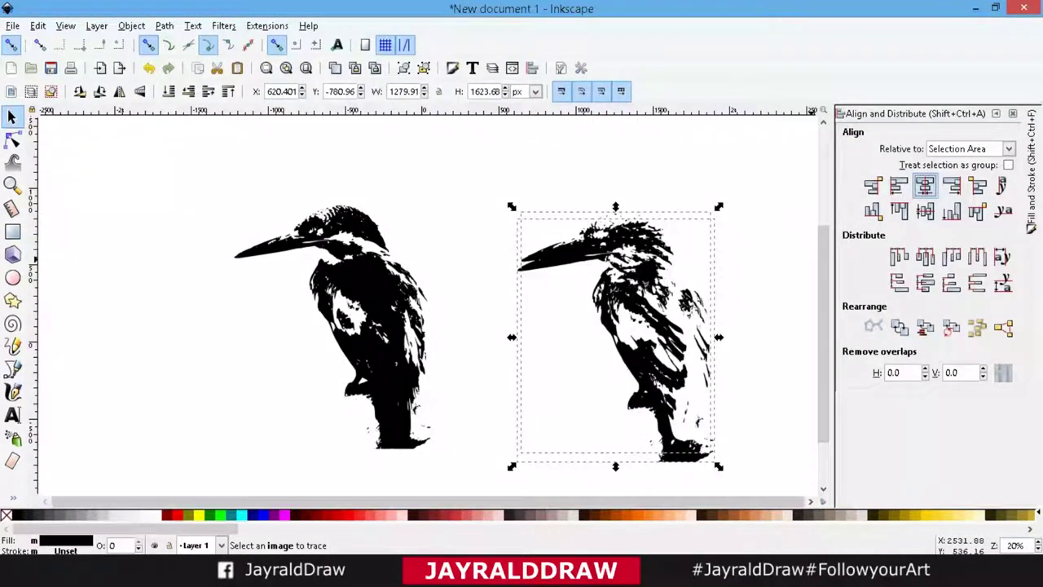
pyautogui.click(925, 212)
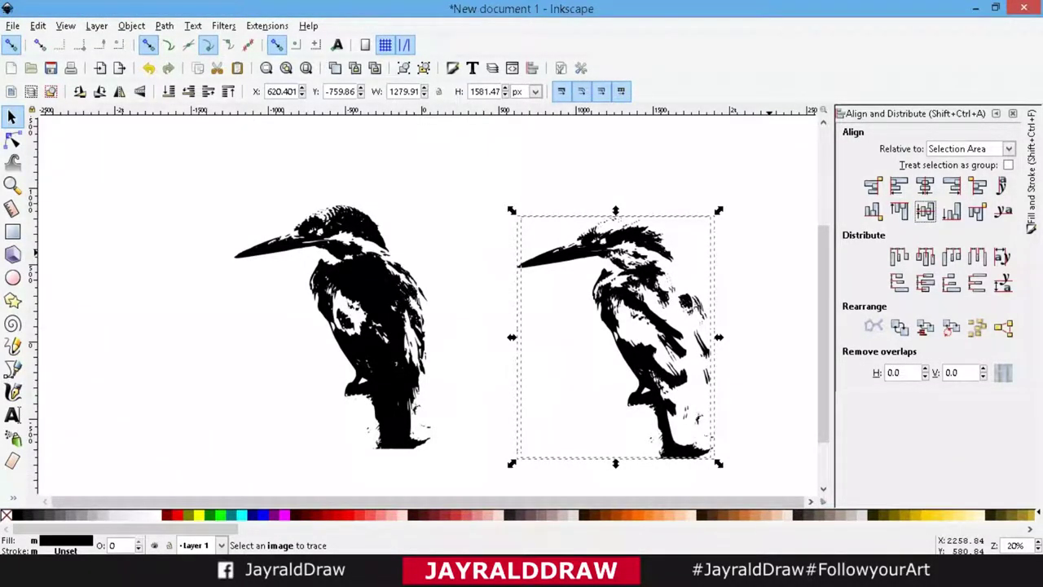
pyautogui.press('Escape')
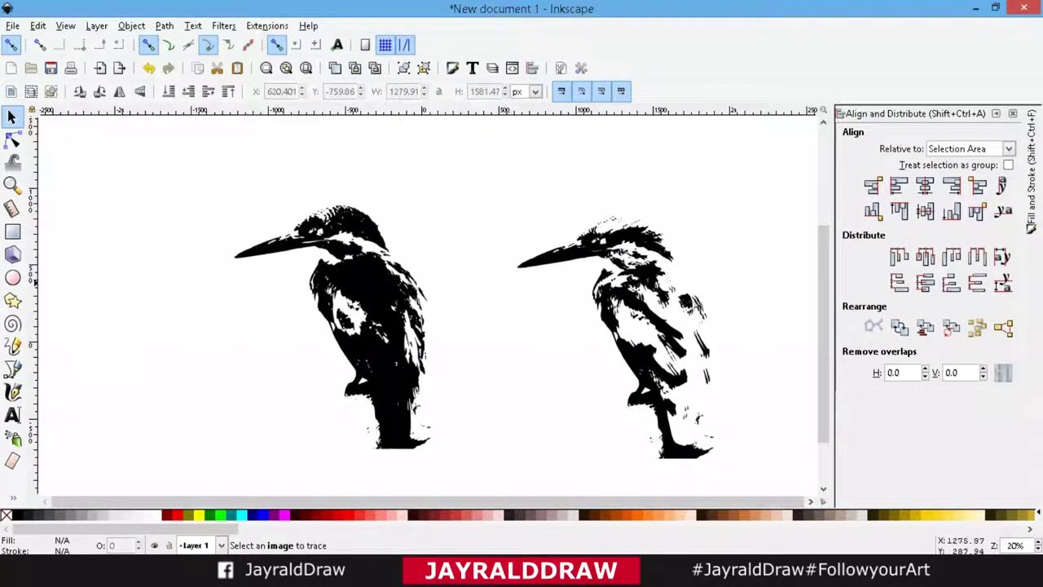
pyautogui.moveTo(648, 295); pyautogui.dragTo(550, 277)
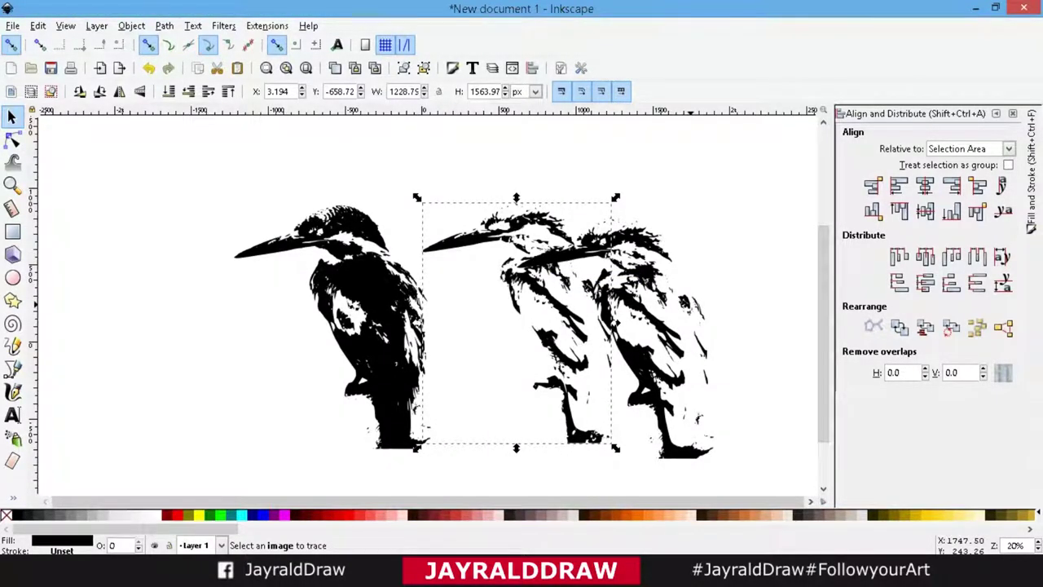
pyautogui.press('Delete')
# Step: Delete the leftover right-hand trace and zoom to fit the remaining kingfisher
pyautogui.click(643, 279)
pyautogui.press('Delete')
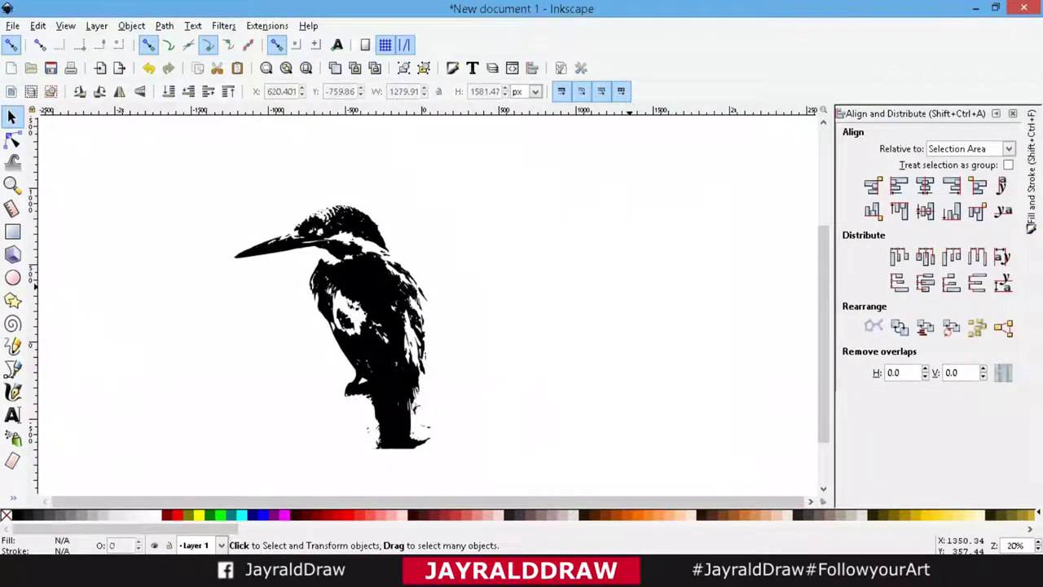
pyautogui.press('-')
pyautogui.hotkey('ctrl', 'a')
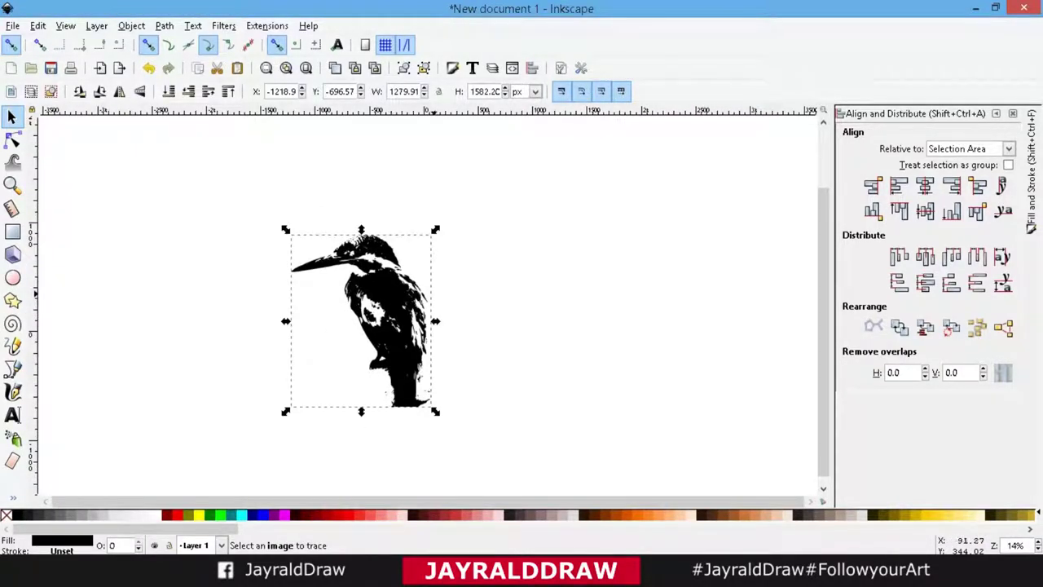
pyautogui.press('3')
# Step: Shift the kingfisher slightly left and collapse the Align and Distribute dock
pyautogui.scroll(5, 424, 301)
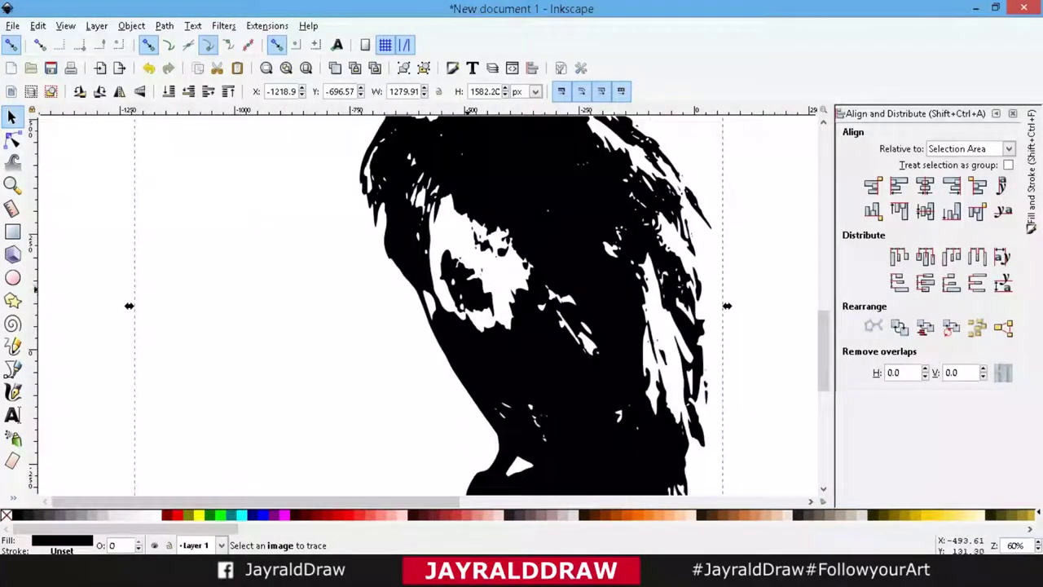
pyautogui.scroll(-3, 423, 301)
pyautogui.hotkey('ctrl', 'a')
pyautogui.scroll(-3, 424, 301)
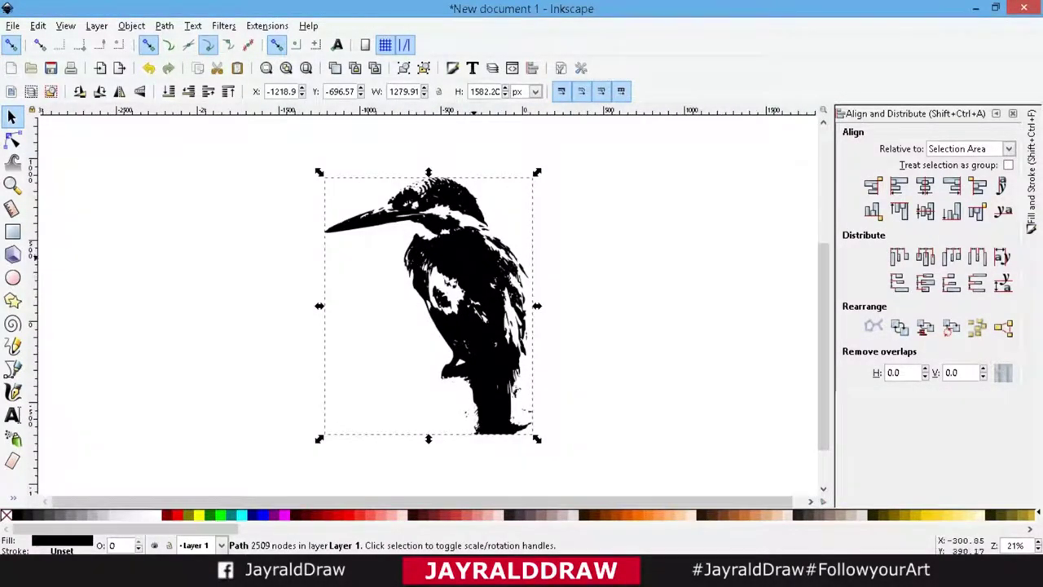
pyautogui.moveTo(456, 309); pyautogui.dragTo(307, 311)
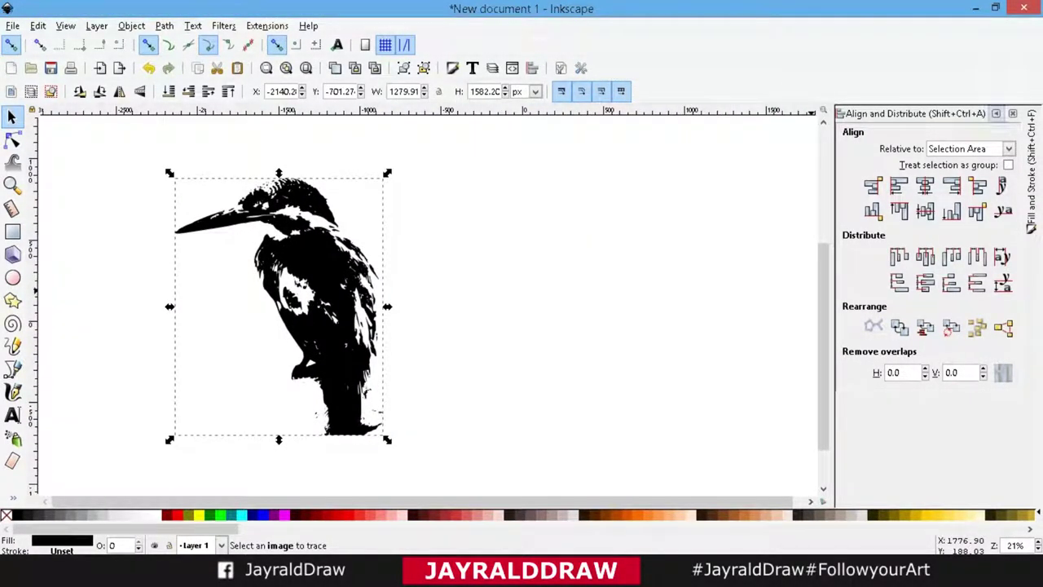
pyautogui.click(995, 114)
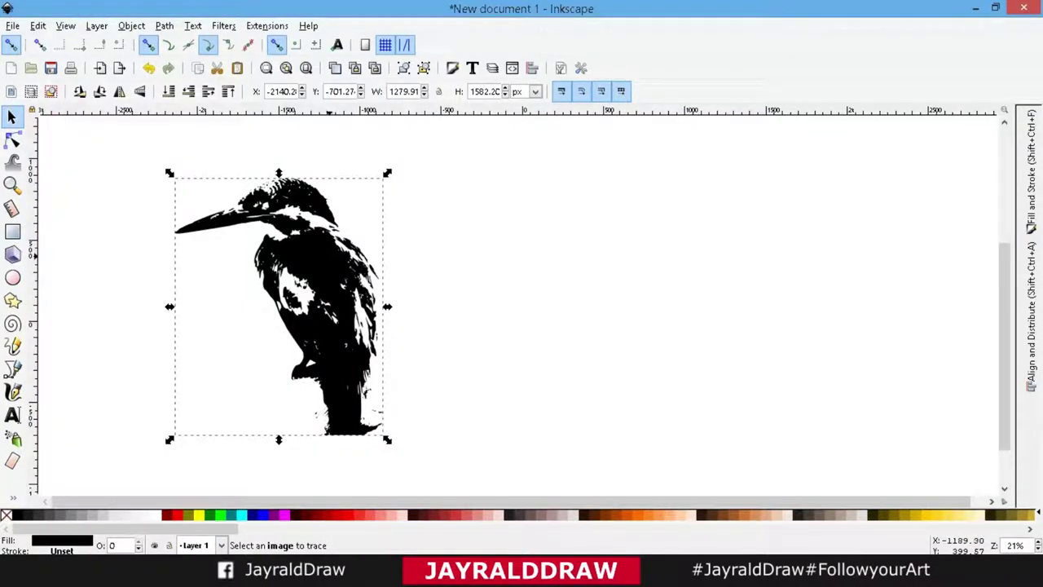
pyautogui.moveTo(336, 255); pyautogui.dragTo(430, 254)
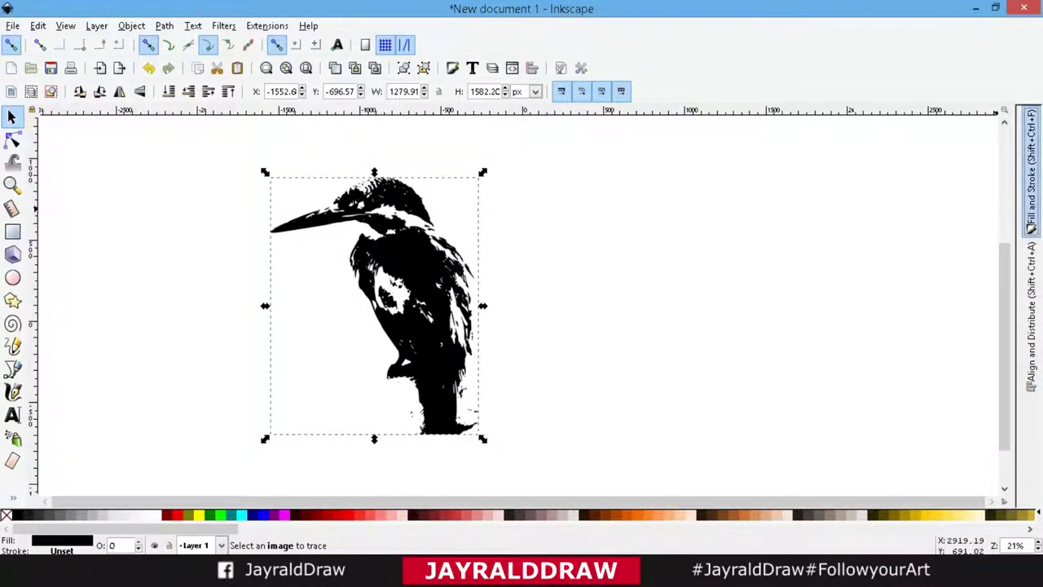
pyautogui.click(1031, 171)
# Step: Give the kingfisher a linear gradient fill with a yellow start stop
pyautogui.click(843, 162)
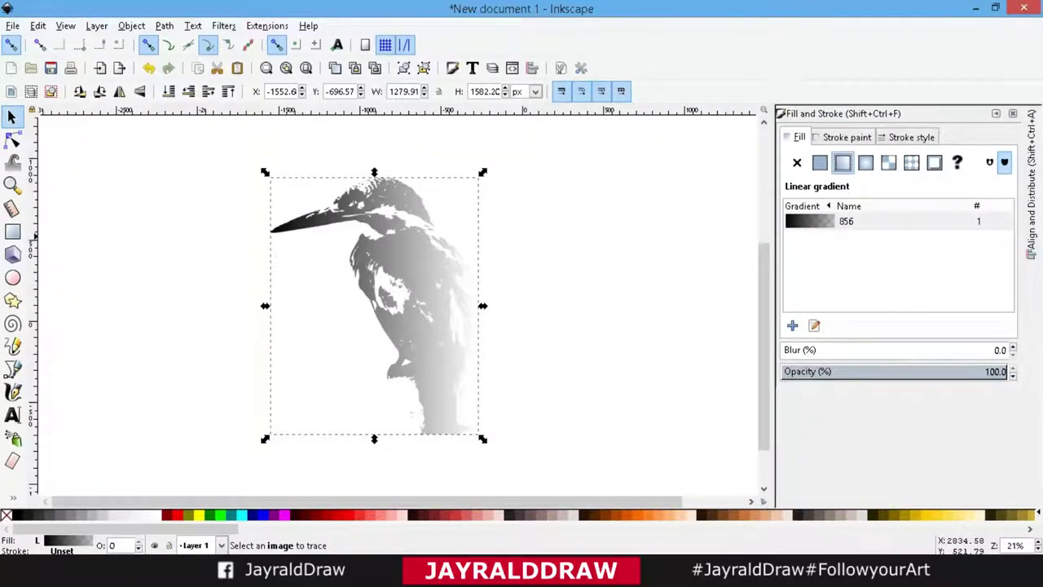
pyautogui.press('g')
pyautogui.click(270, 306)
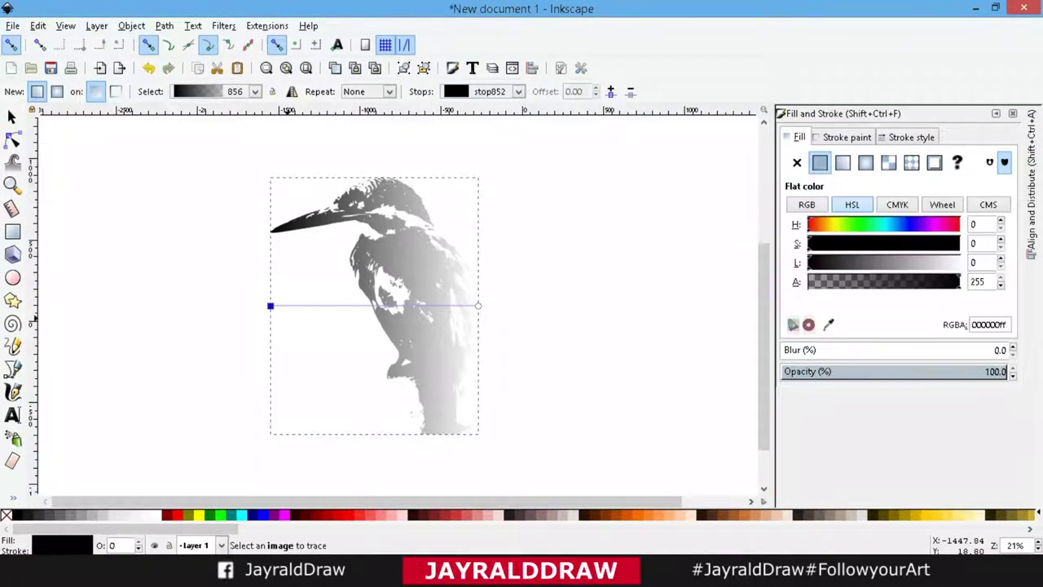
pyautogui.scroll(-3, 522, 515)
pyautogui.scroll(-3, 522, 515)
pyautogui.scroll(-3, 521, 515)
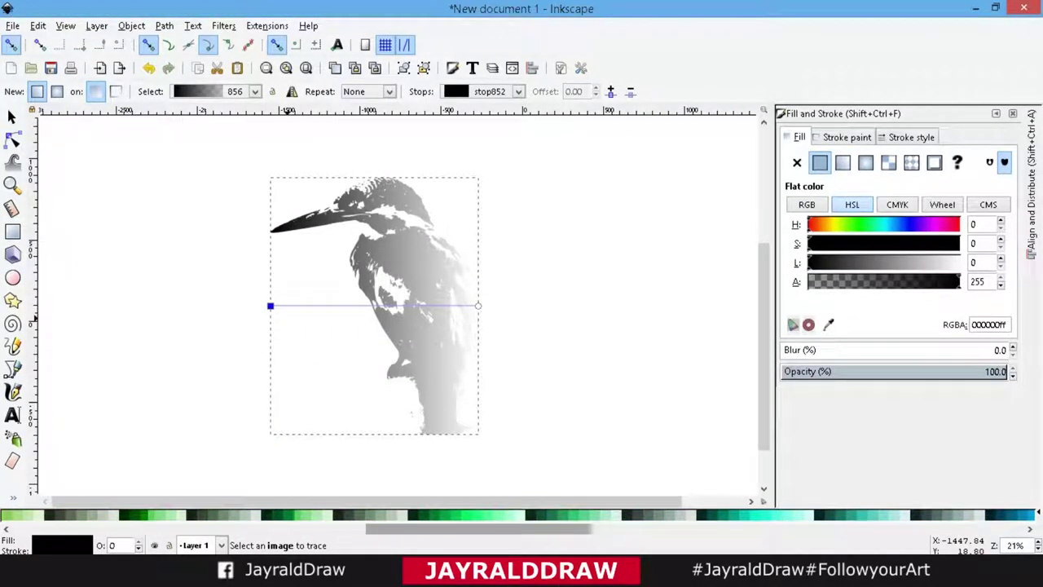
pyautogui.scroll(-3, 522, 515)
pyautogui.scroll(3, 521, 515)
pyautogui.scroll(3, 521, 515)
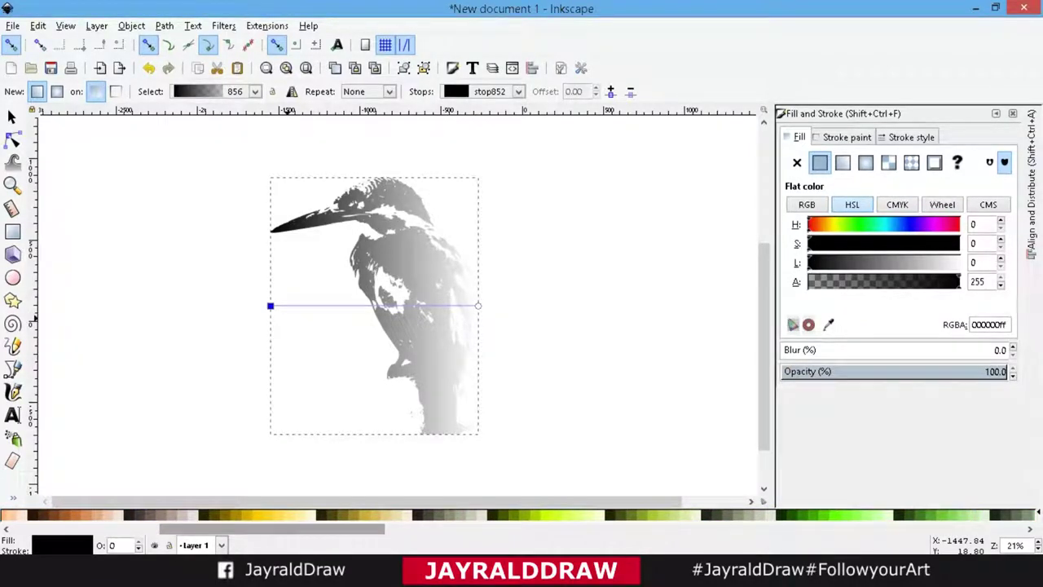
pyautogui.click(261, 515)
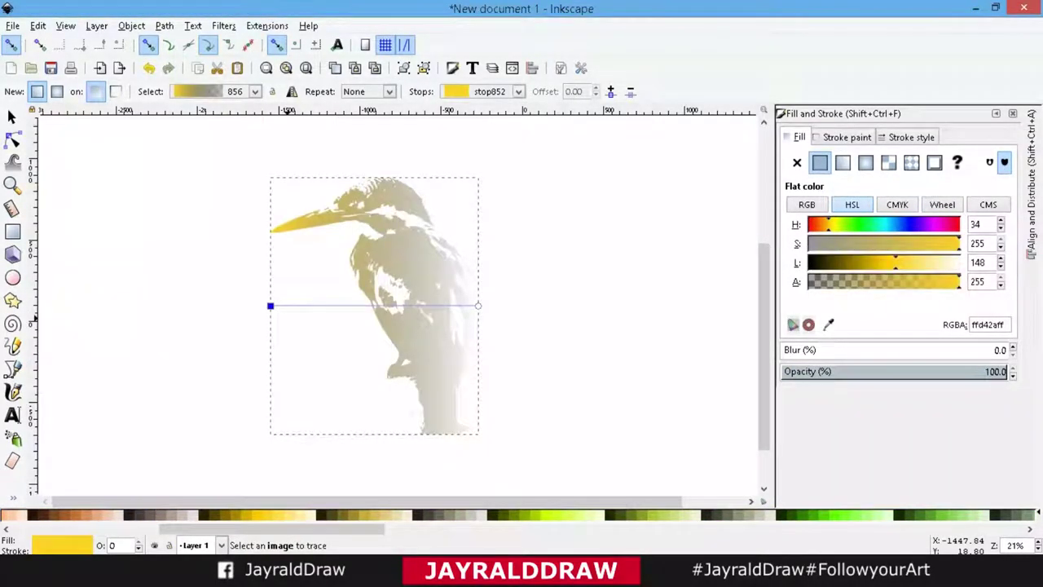
# Step: Make the gradient end green, running from the beak down to the lower body
pyautogui.click(477, 306)
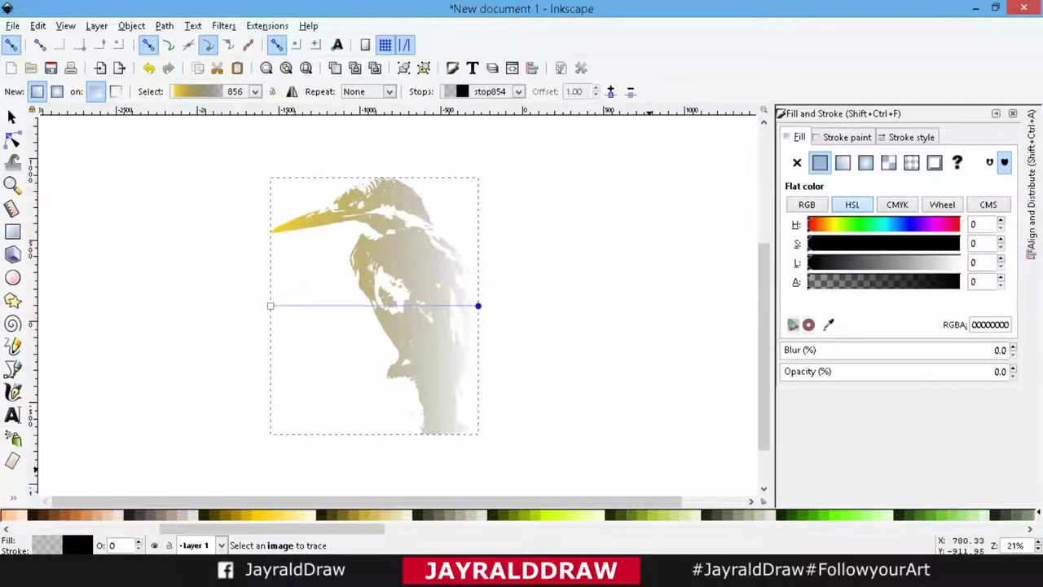
pyautogui.click(717, 515)
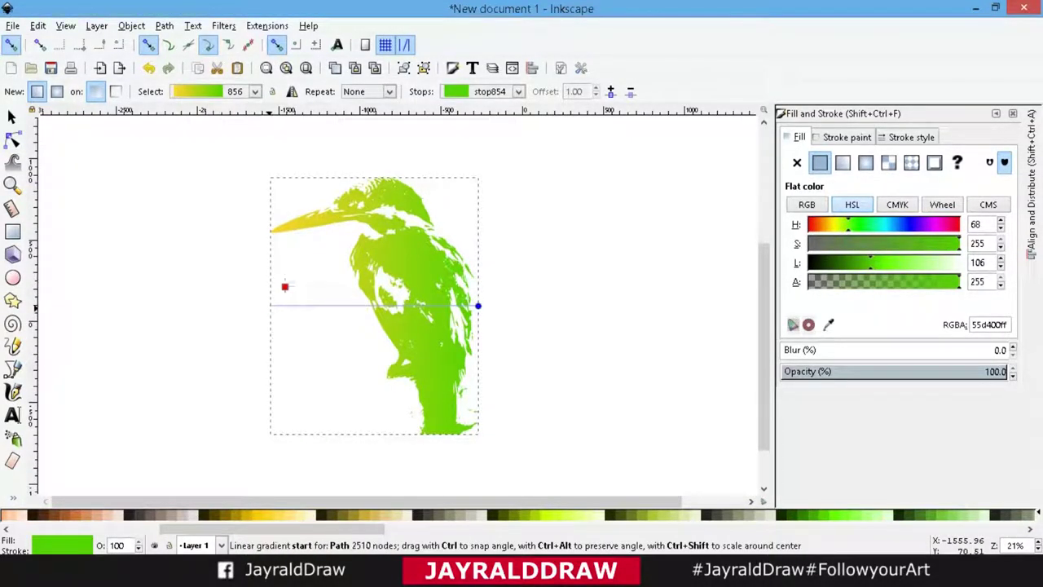
pyautogui.moveTo(284, 286); pyautogui.dragTo(306, 217)
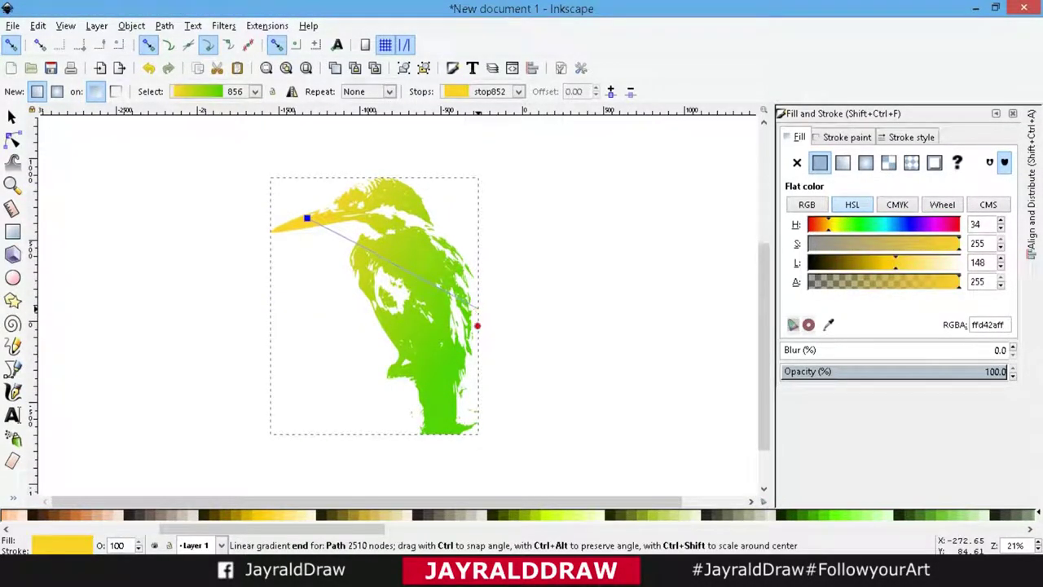
pyautogui.moveTo(477, 326); pyautogui.dragTo(473, 339)
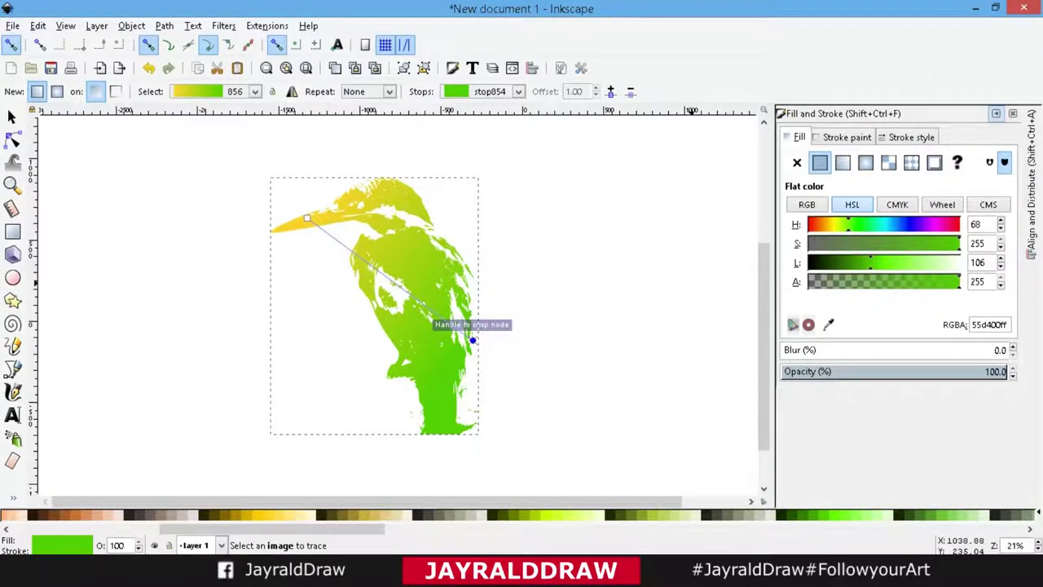
# Step: Collapse Fill and Stroke, zoom out, and move the bird left off the page
pyautogui.hotkey('ctrl', 'shift', 'f')
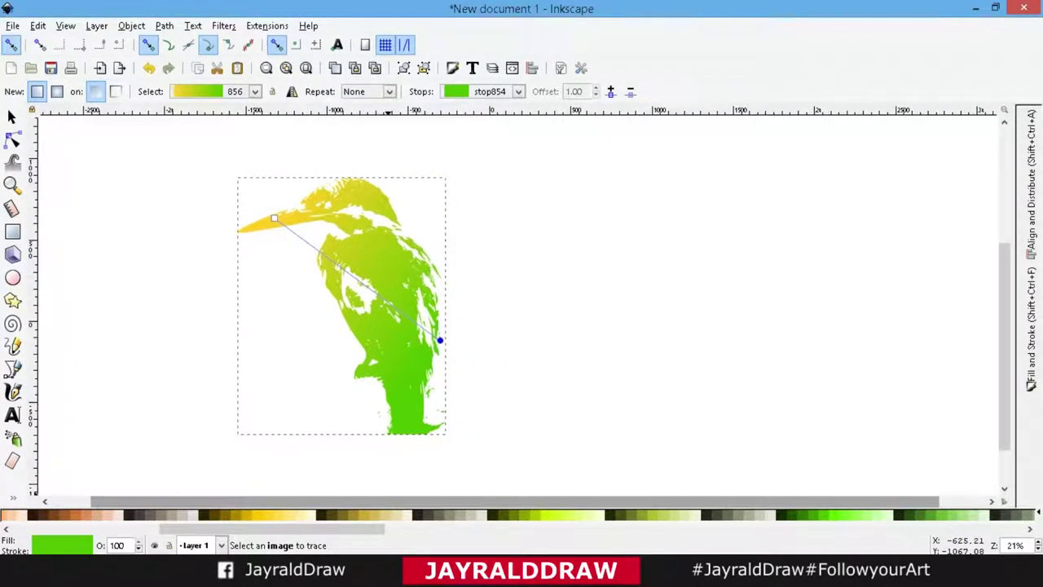
pyautogui.press('-')
pyautogui.press('-')
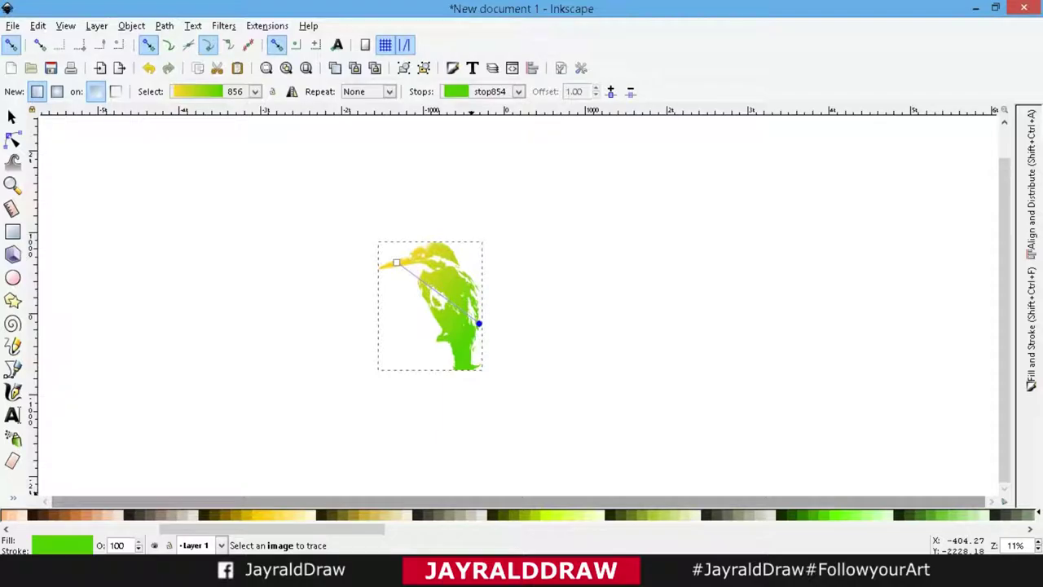
pyautogui.press('s')
pyautogui.moveTo(478, 322)
pyautogui.mouseDown()
pyautogui.moveTo(263, 303)
pyautogui.moveTo(340, 285)
pyautogui.mouseUp()
pyautogui.rightClick(220, 258)
# Step: Duplicate the gradient kingfisher and select the copy's gradient stop at the beak
pyautogui.click(259, 358)
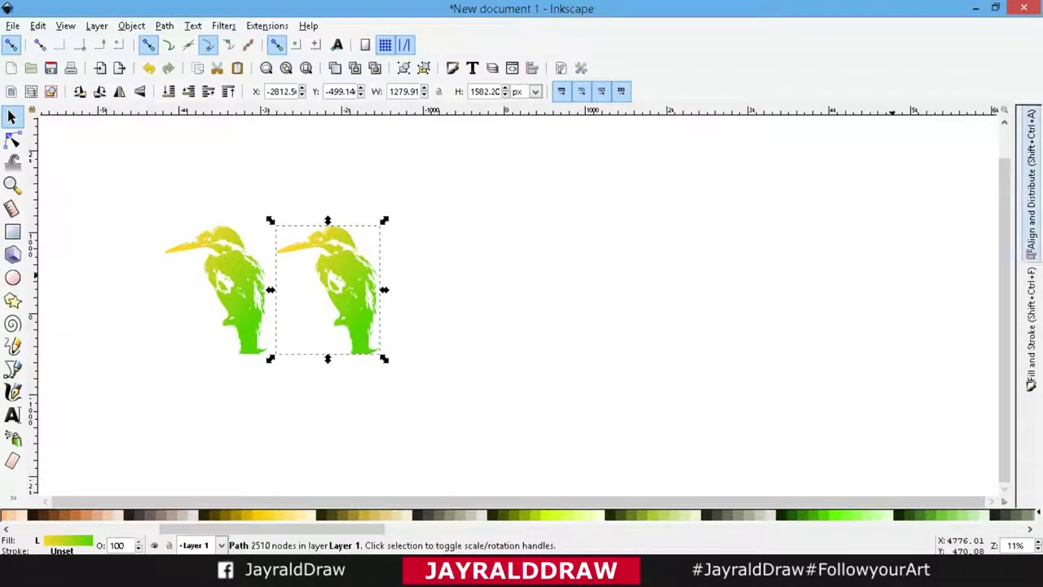
pyautogui.click(1031, 326)
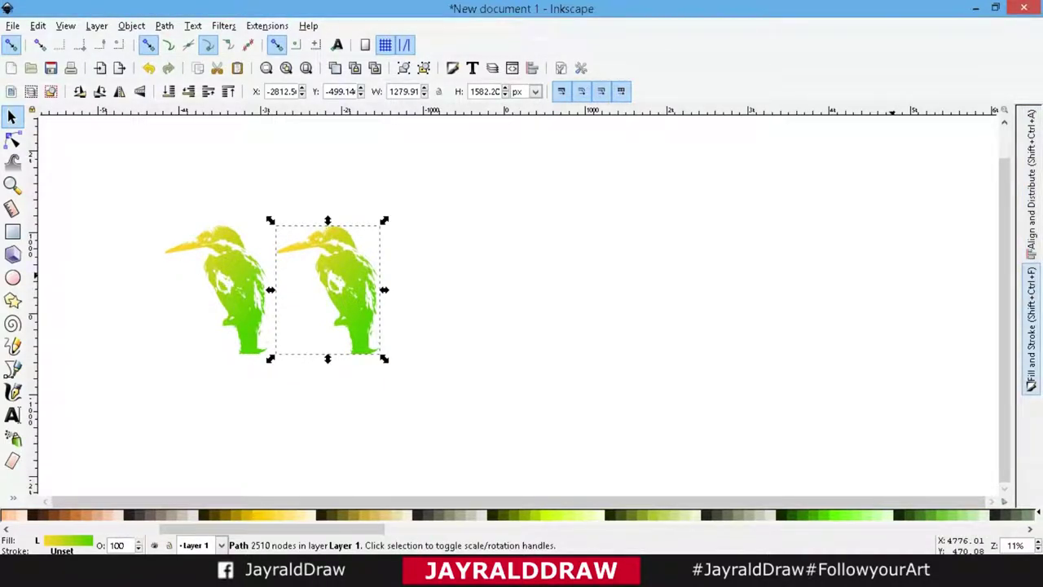
pyautogui.click(814, 325)
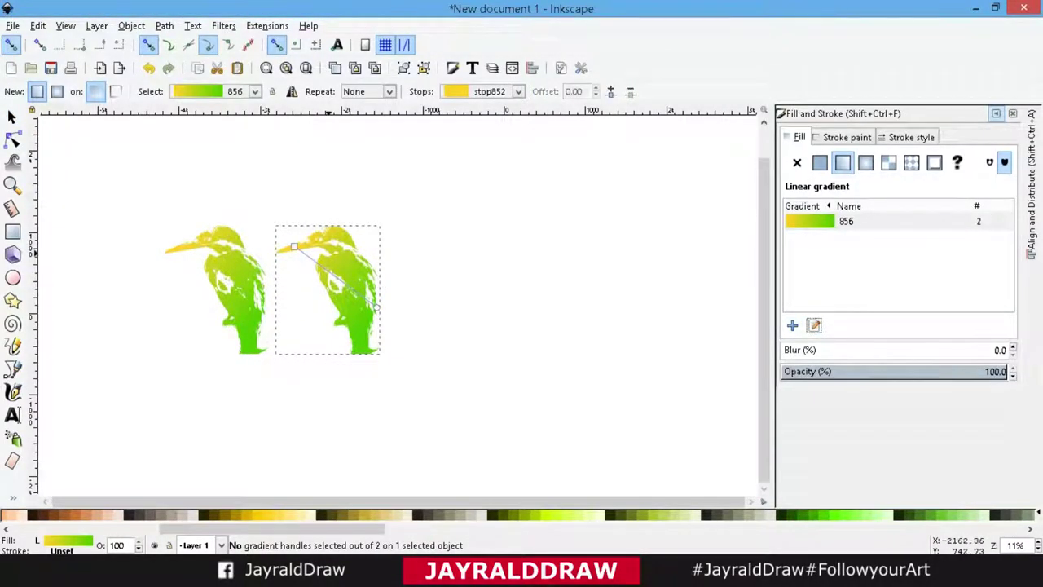
pyautogui.click(293, 246)
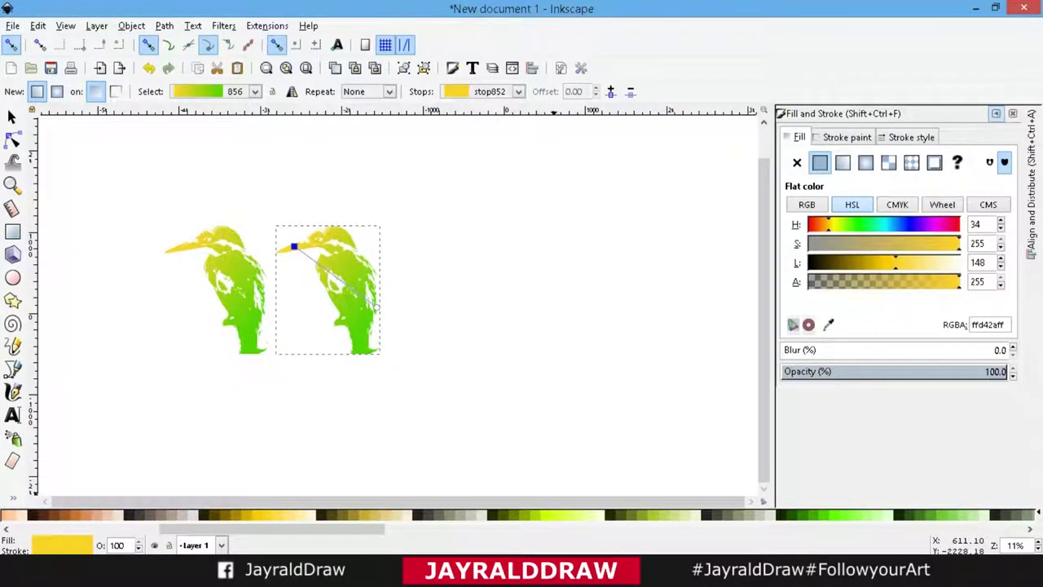
# Step: Recolour the copy's gradient stops lime green and aqua from the palette
pyautogui.moveTo(381, 528); pyautogui.dragTo(507, 528)
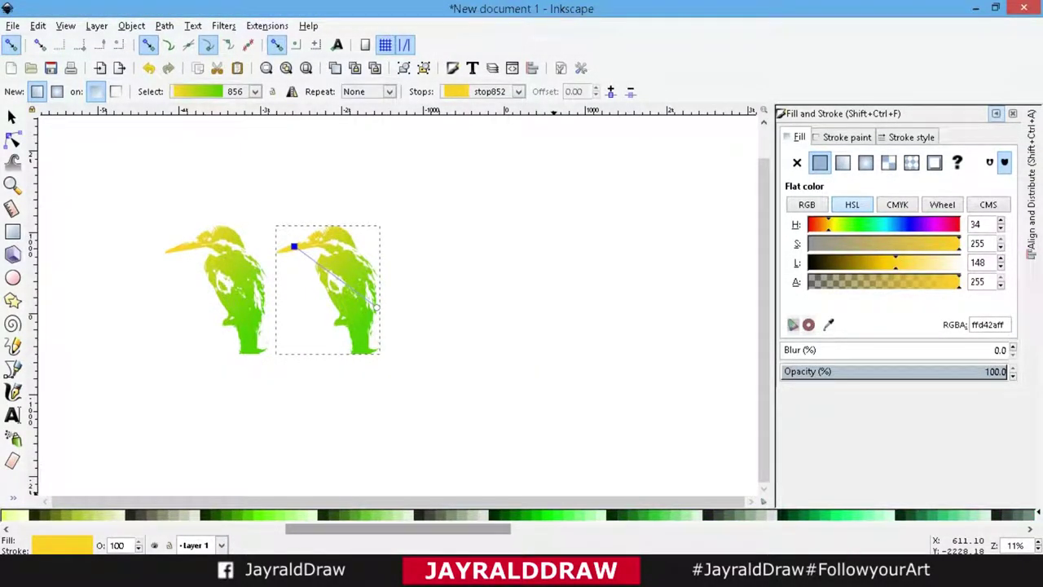
pyautogui.click(268, 515)
pyautogui.moveTo(399, 528); pyautogui.dragTo(444, 528)
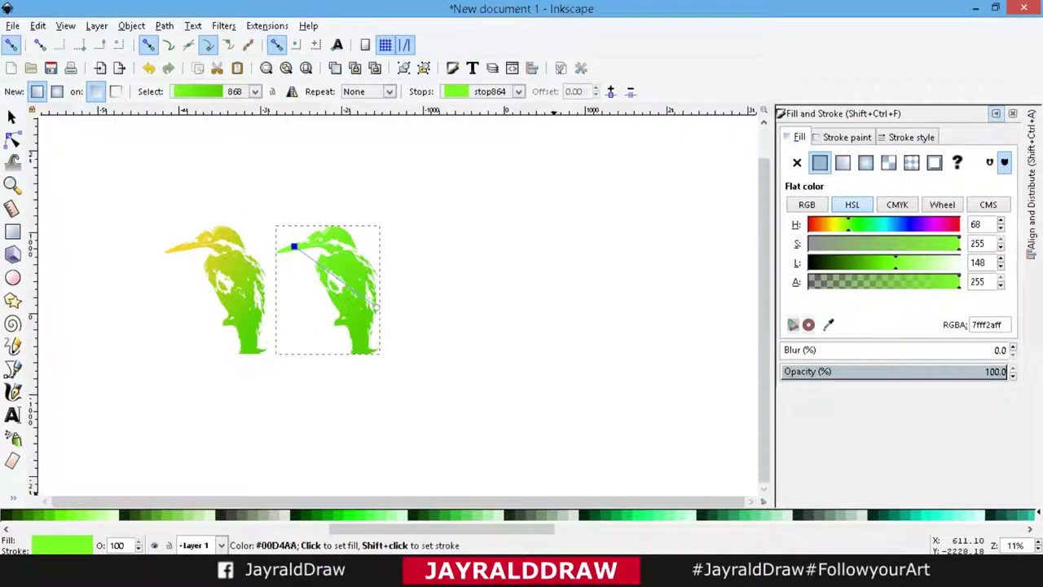
pyautogui.click(962, 515)
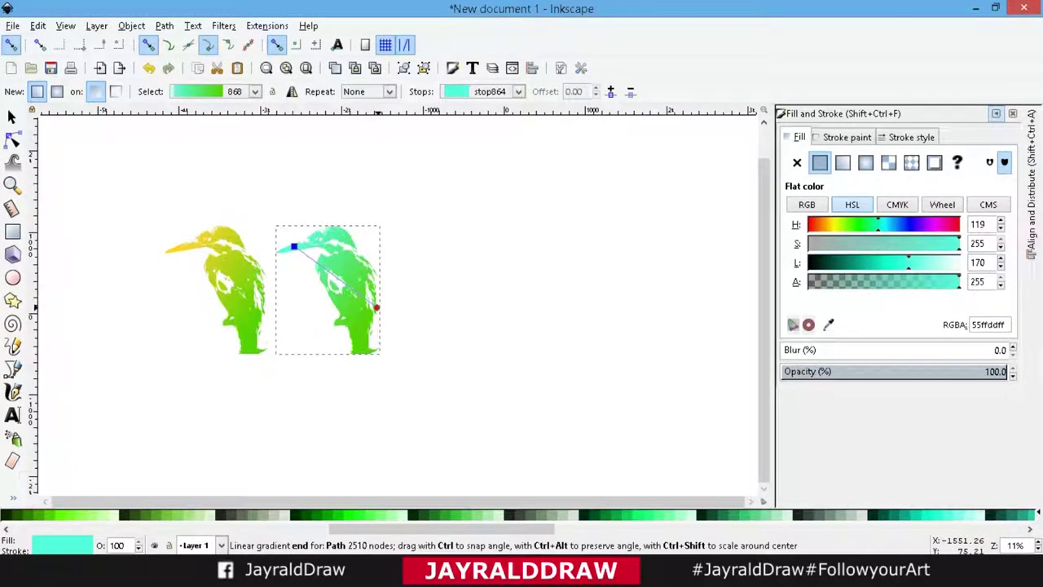
pyautogui.click(376, 308)
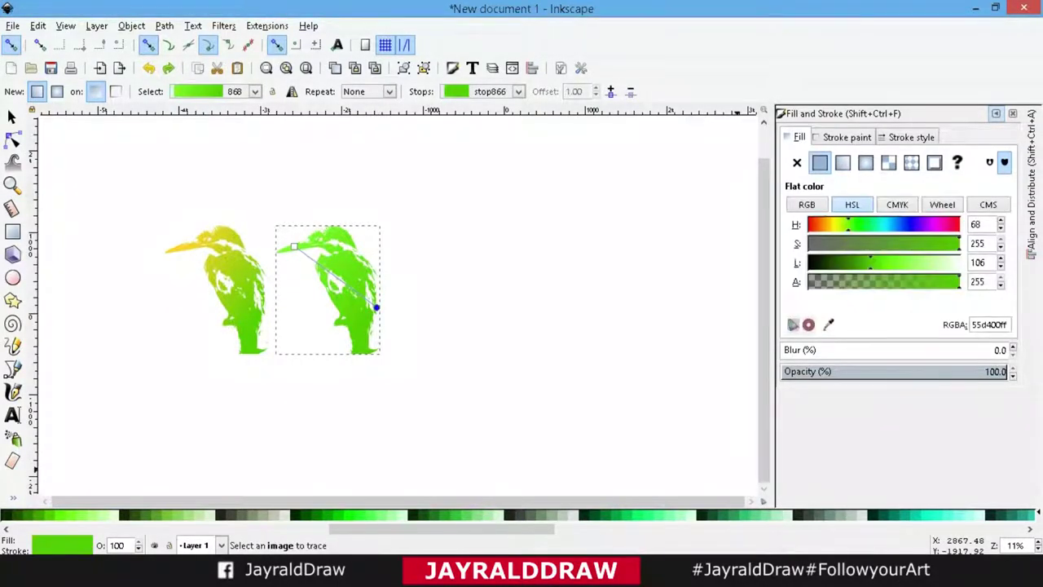
pyautogui.click(974, 515)
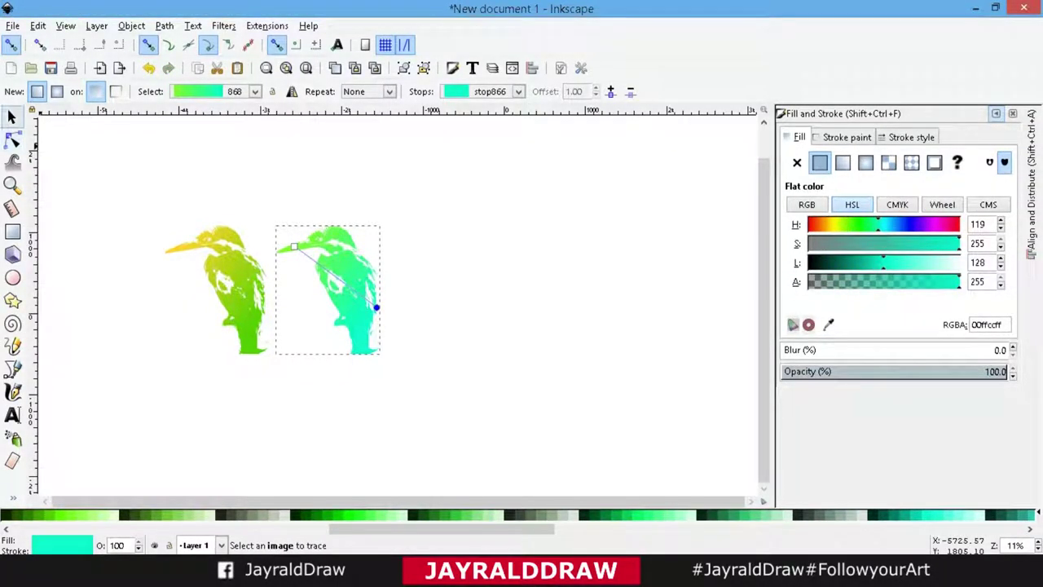
pyautogui.click(11, 117)
# Step: Duplicate the aqua kingfisher and move the copy to the right
pyautogui.hotkey('ctrl', 'd')
pyautogui.moveTo(327, 290); pyautogui.dragTo(453, 290)
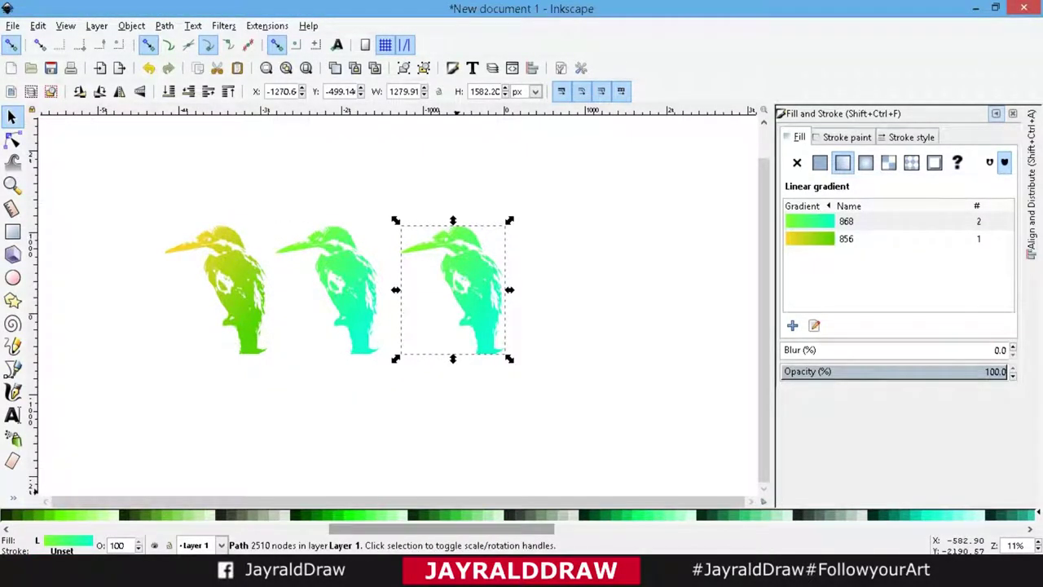
pyautogui.scroll(-3, 522, 515)
pyautogui.scroll(-3, 522, 514)
# Step: Set the copy's gradient to cyan at the beak and blue #2A7FFF on the body
pyautogui.click(814, 325)
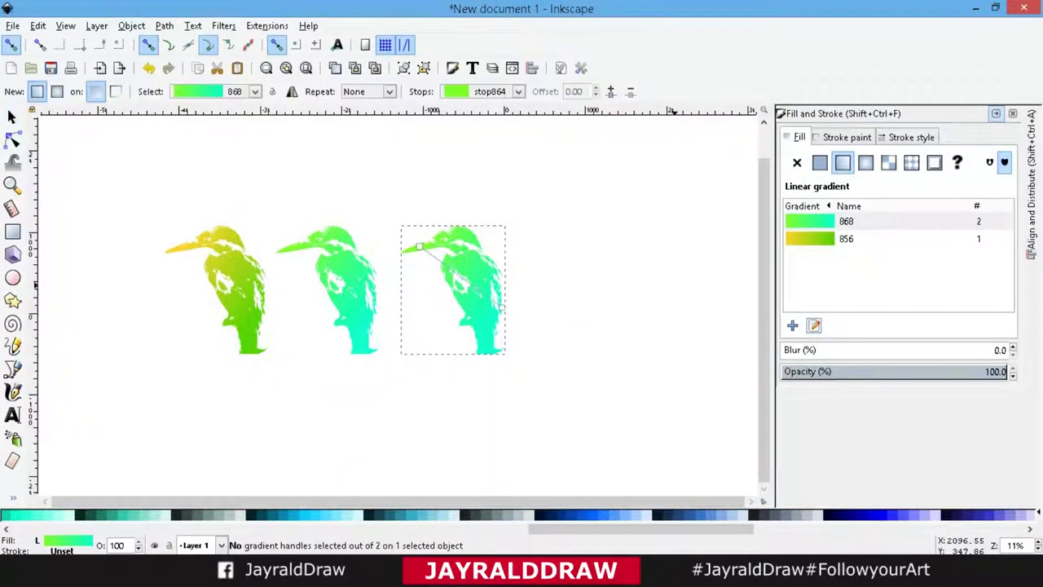
pyautogui.click(418, 246)
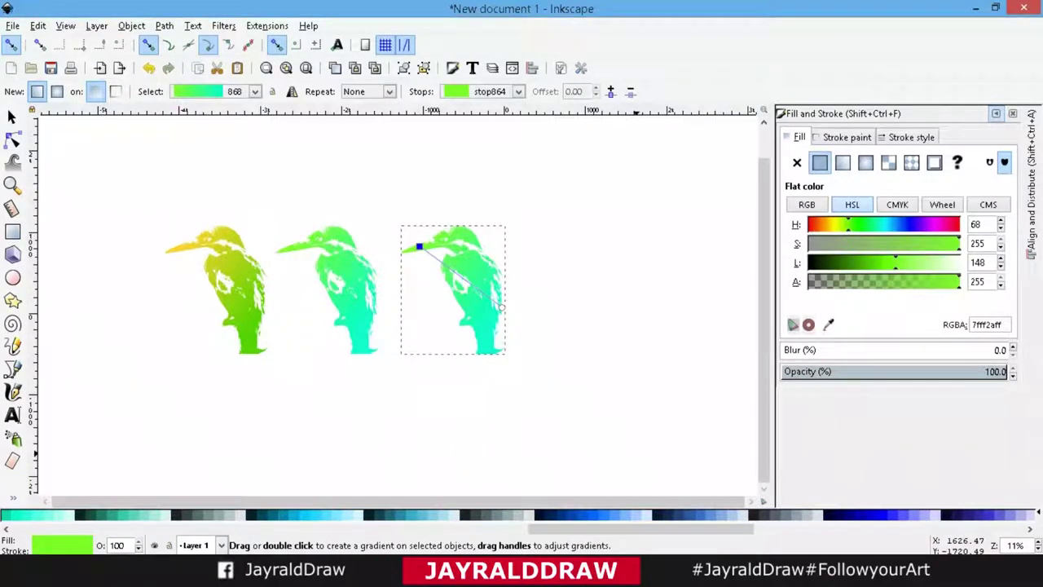
pyautogui.click(828, 324)
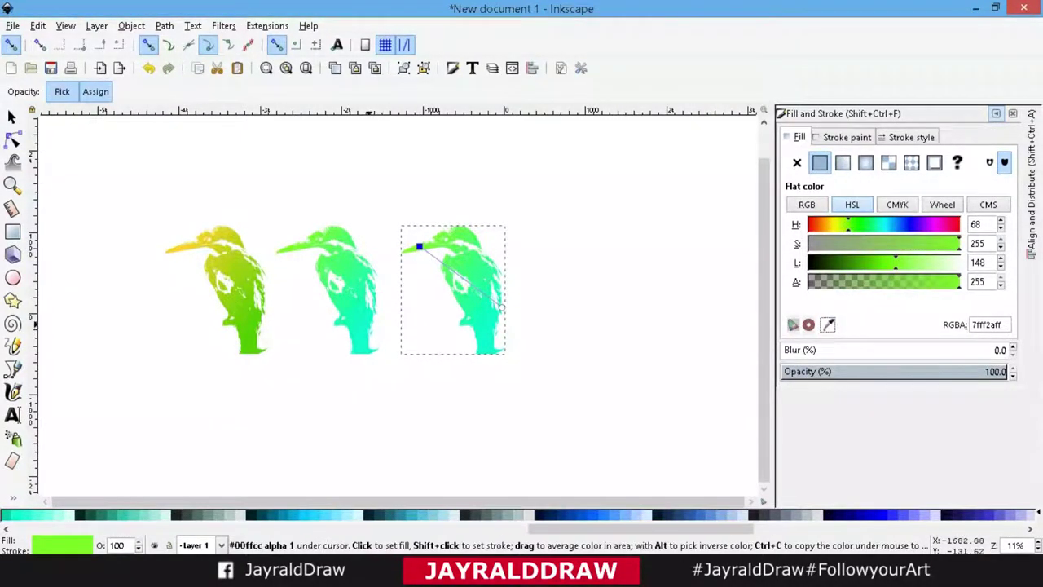
pyautogui.click(481, 334)
pyautogui.click(502, 307)
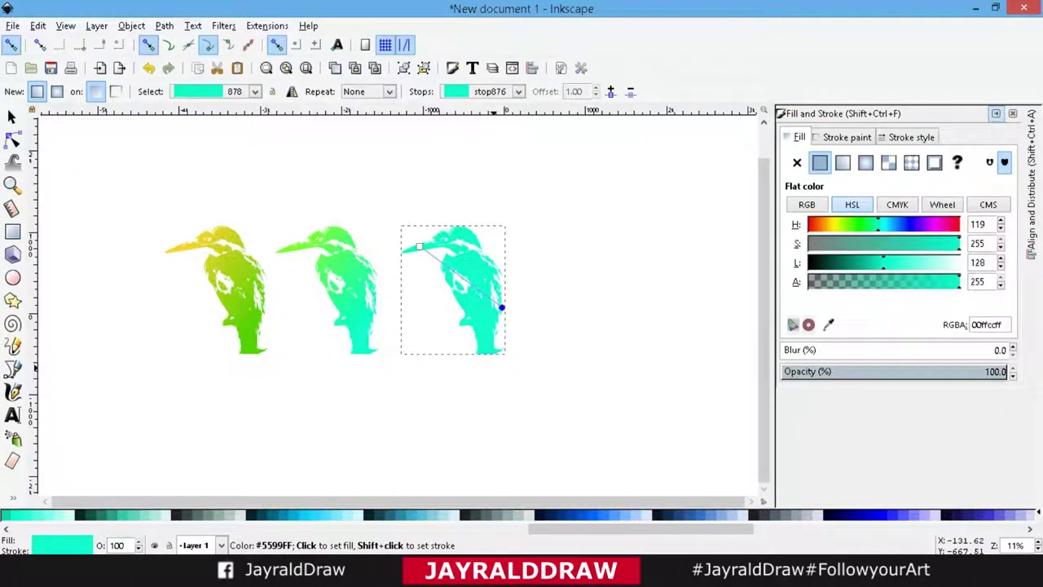
pyautogui.click(545, 514)
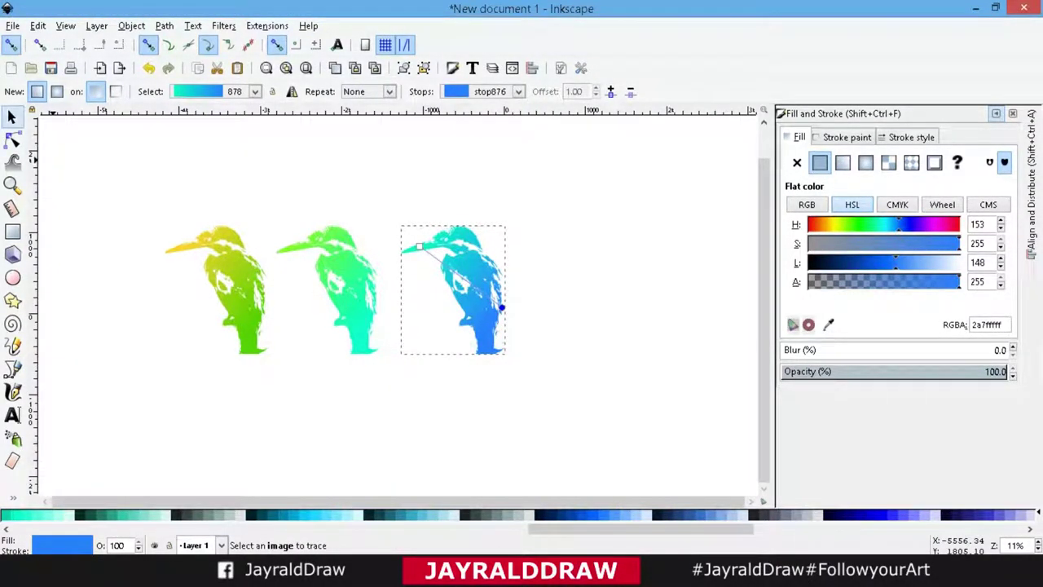
pyautogui.click(11, 117)
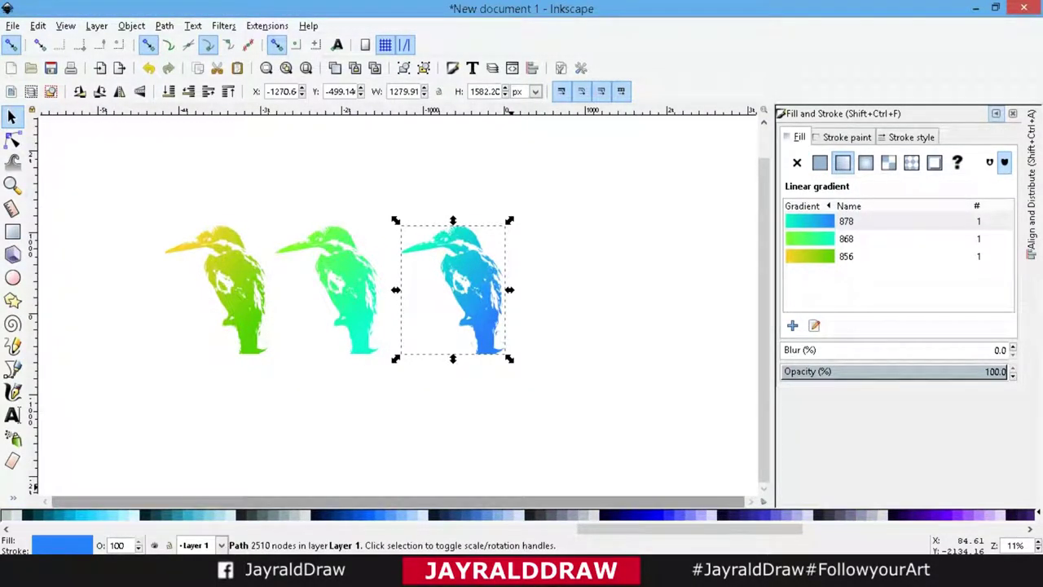
# Step: Duplicate the blue kingfisher to the right with a gradient from sampled blue to violet #7f2aff
pyautogui.hotkey('ctrl', 'd')
pyautogui.moveTo(465, 260); pyautogui.dragTo(580, 259)
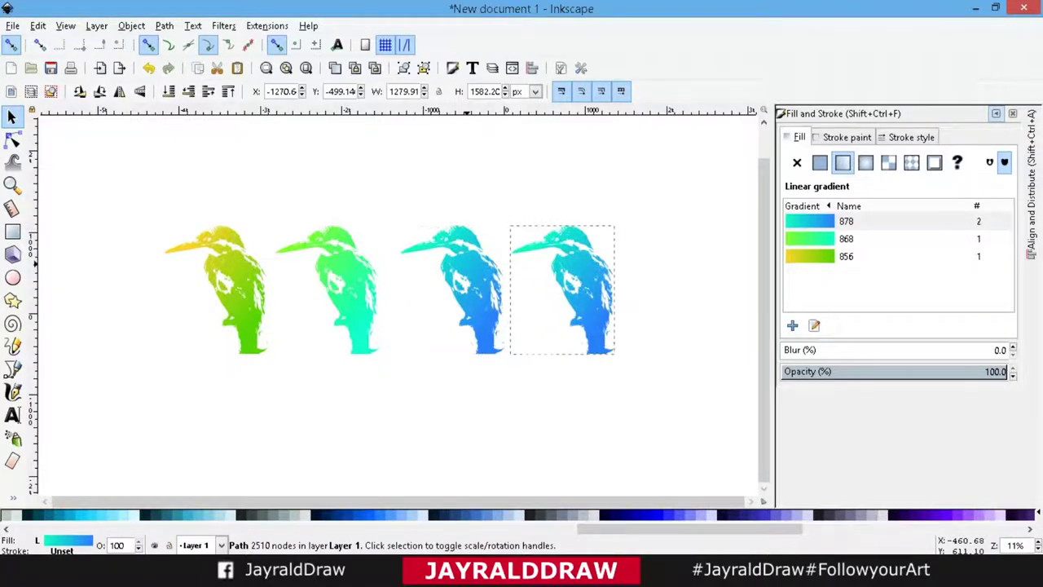
pyautogui.scroll(-3, 521, 515)
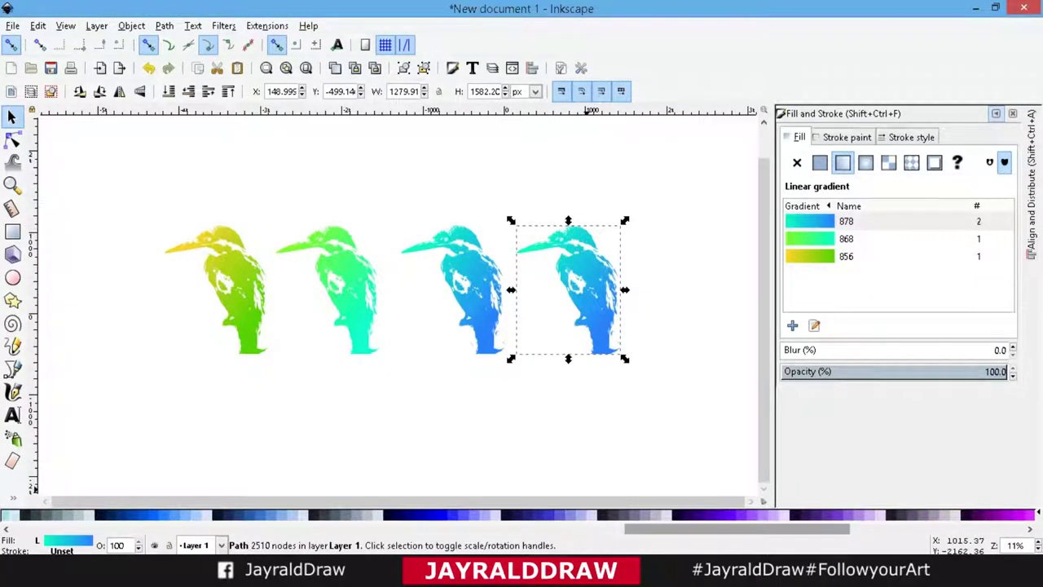
pyautogui.press('g')
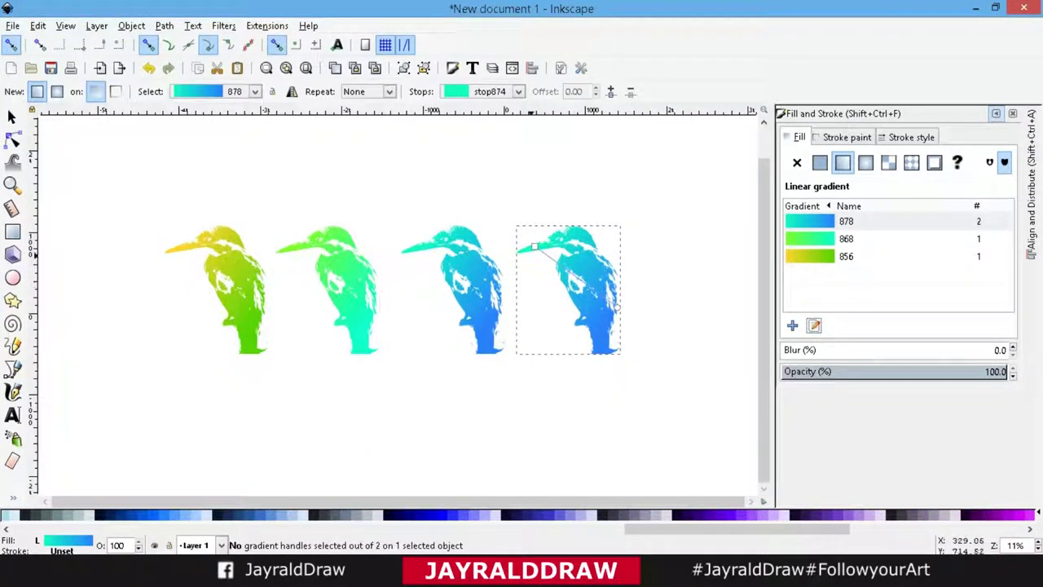
pyautogui.click(534, 245)
pyautogui.press('d')
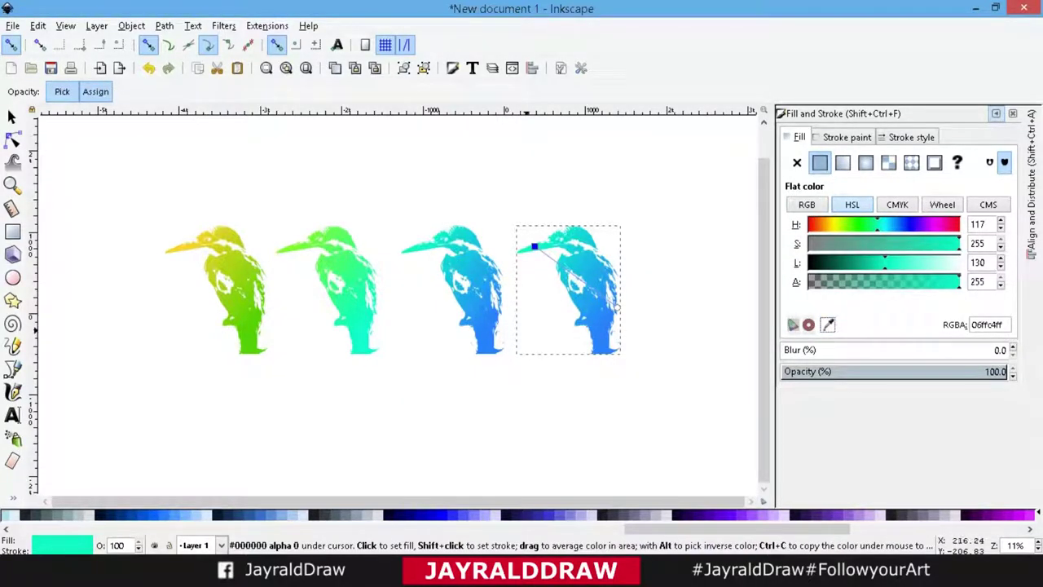
pyautogui.click(613, 314)
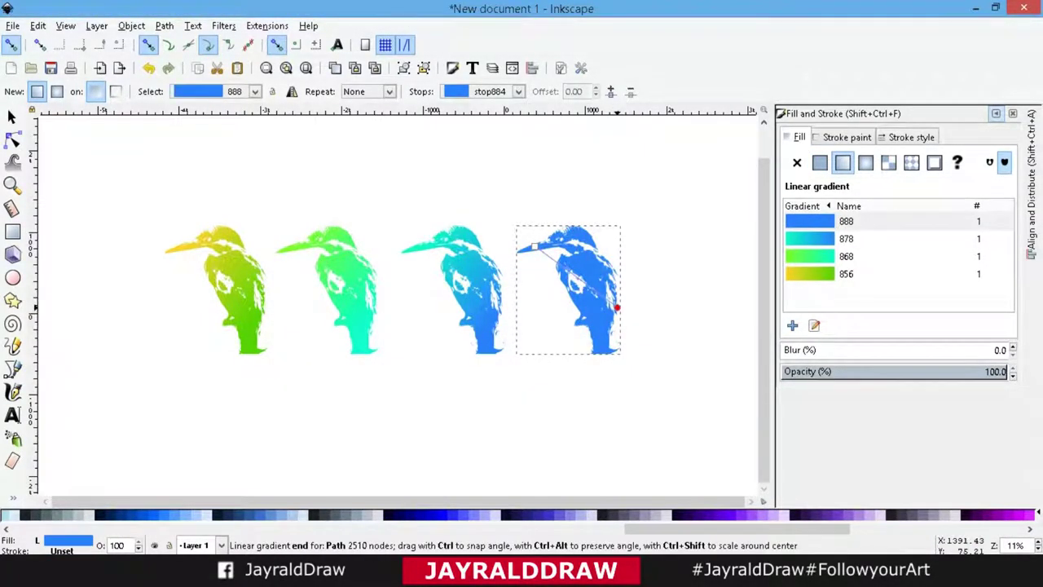
pyautogui.click(617, 307)
pyautogui.click(839, 514)
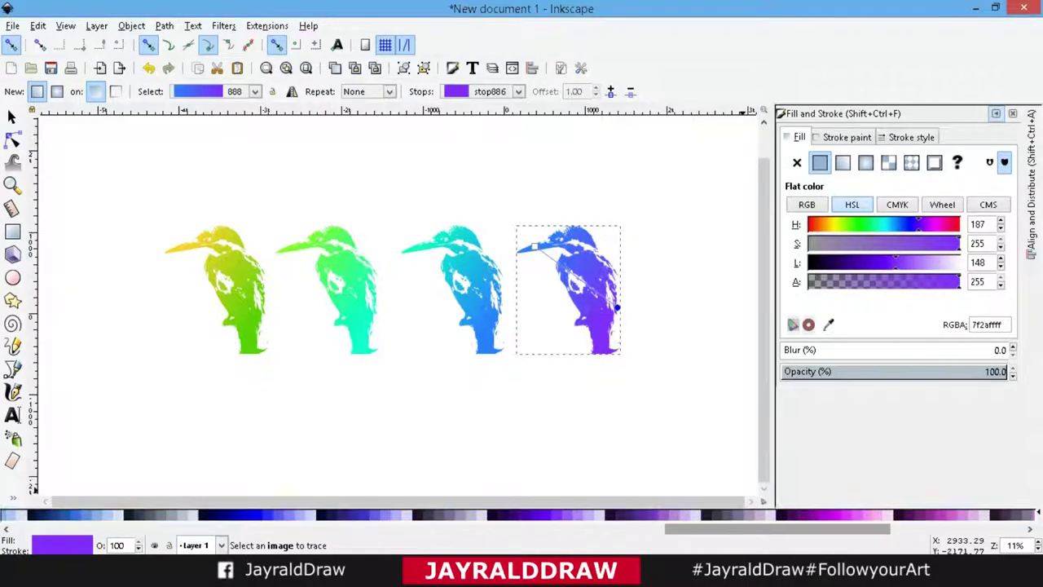
pyautogui.scroll(-2, 521, 515)
# Step: Shift the row of four kingfishers to the left
pyautogui.press('s')
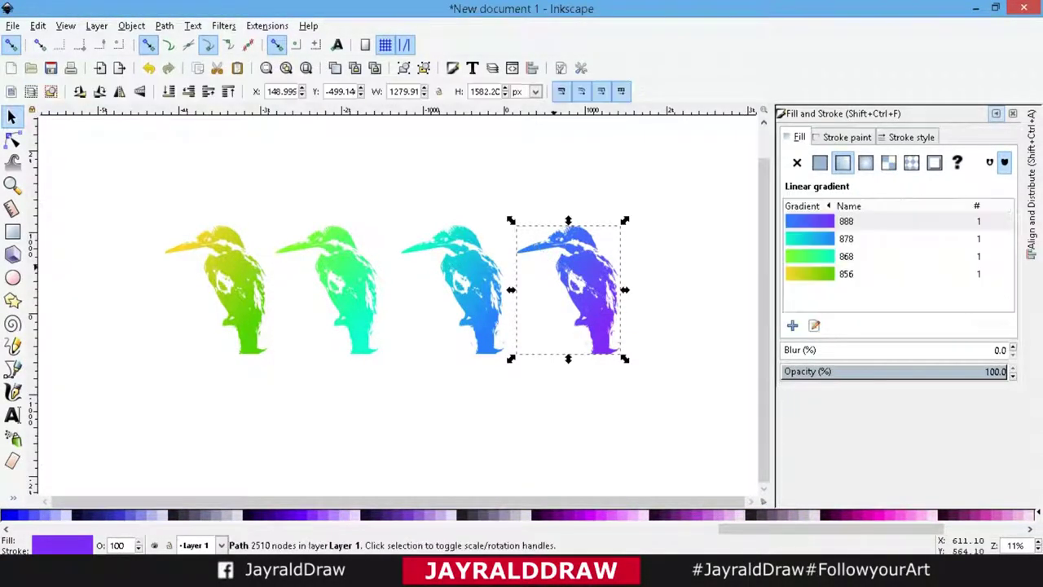
pyautogui.moveTo(114, 188); pyautogui.dragTo(695, 391)
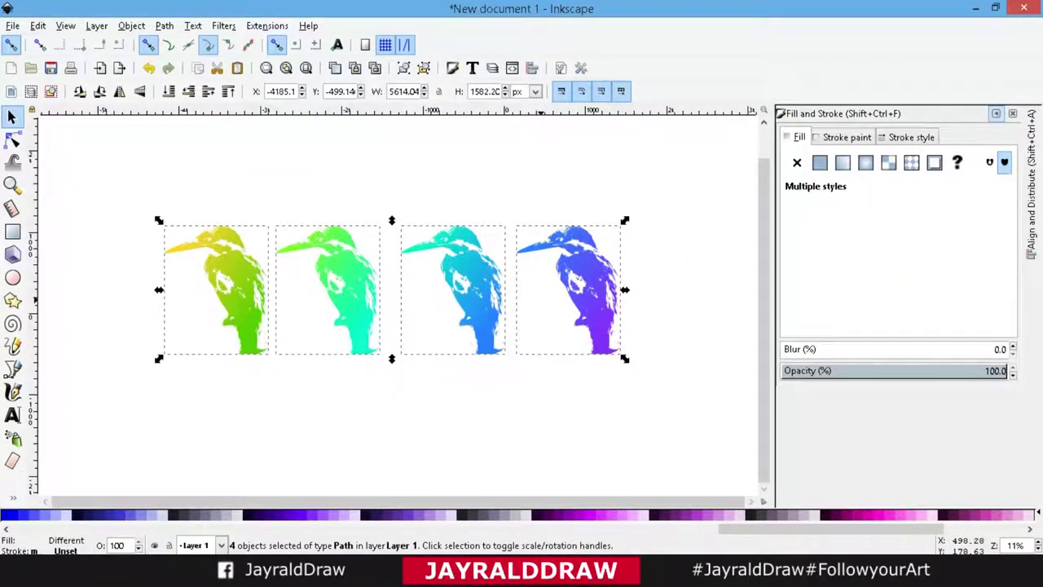
pyautogui.moveTo(514, 294); pyautogui.dragTo(381, 293)
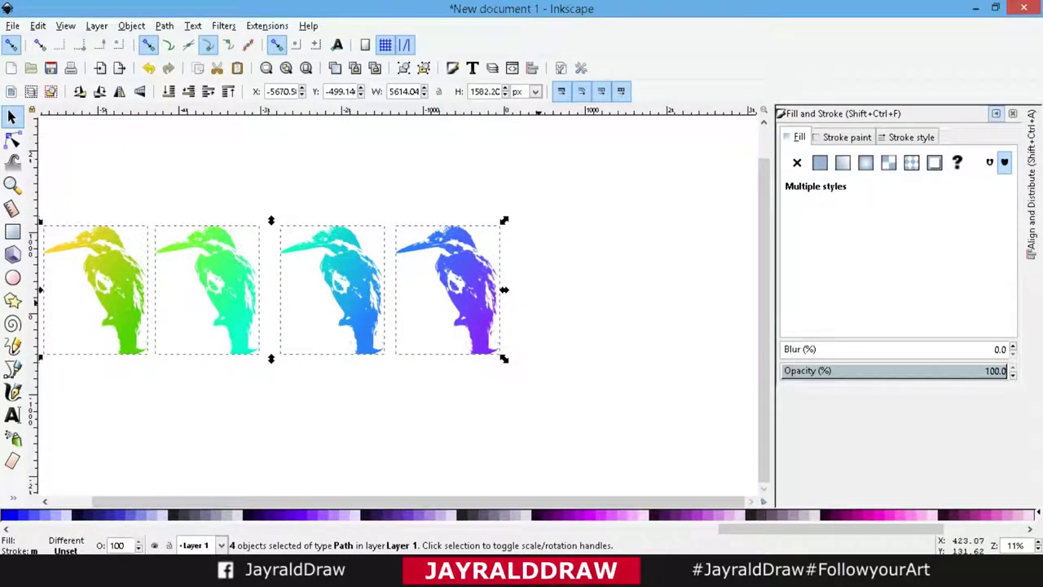
pyautogui.press('Escape')
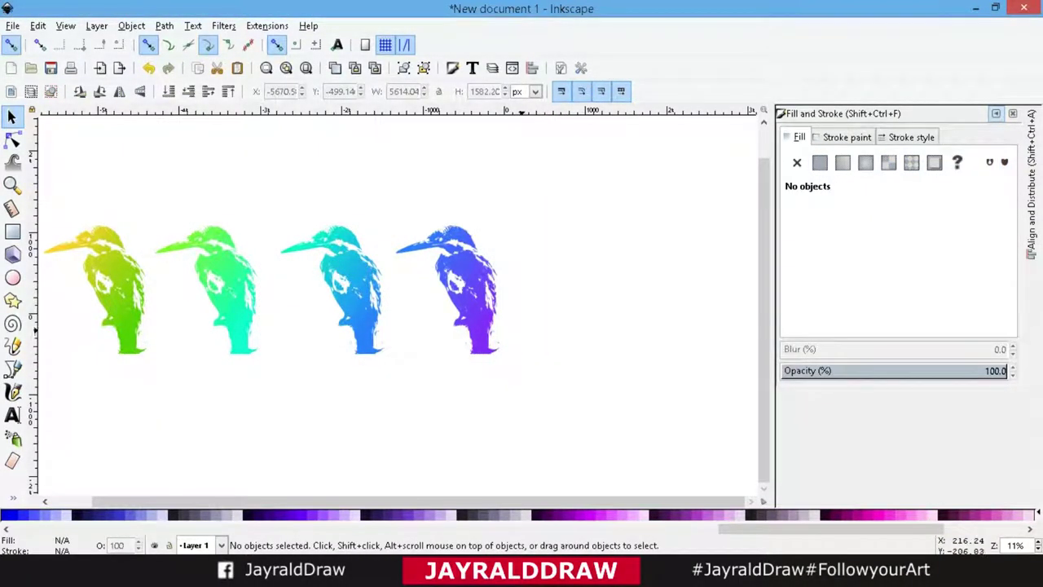
# Step: Duplicate the purple kingfisher and place the copy just to its right
pyautogui.click(457, 293)
pyautogui.hotkey('ctrl', 'd')
pyautogui.moveTo(471, 301); pyautogui.dragTo(582, 302)
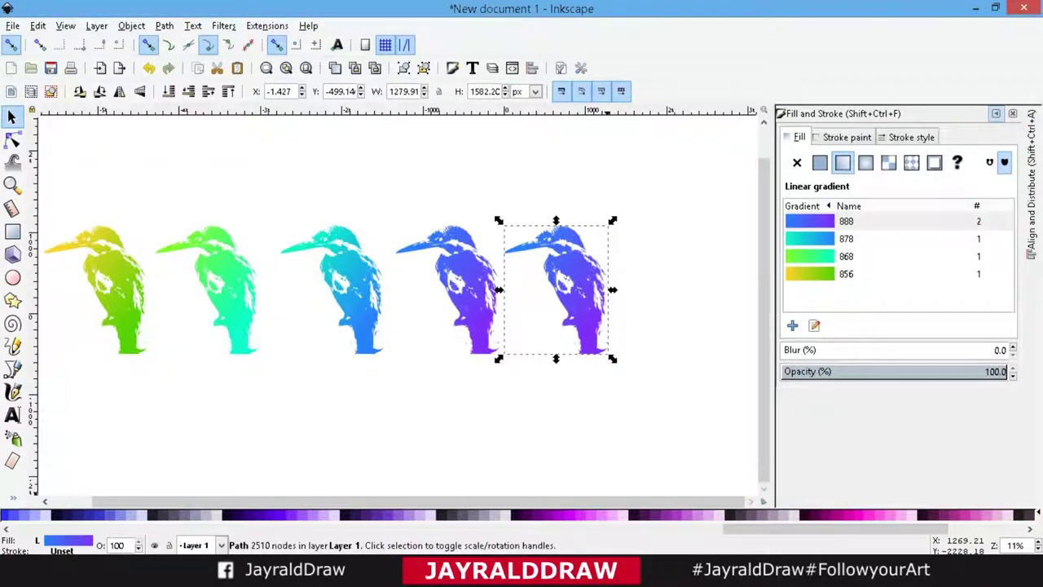
# Step: Recolour the copy's gradient violet at the head and pink at the end
pyautogui.press('g')
pyautogui.click(521, 244)
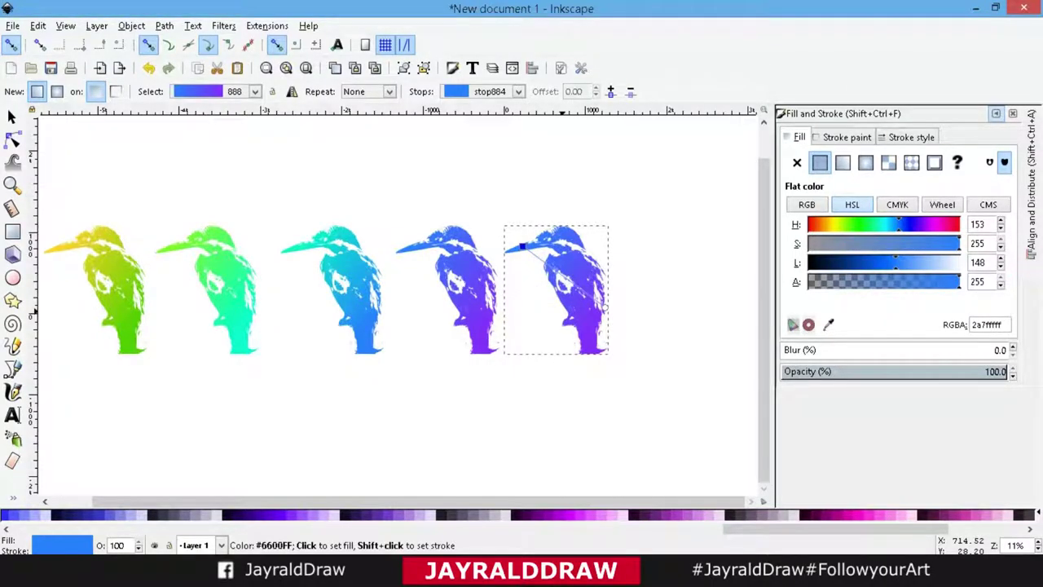
pyautogui.click(147, 514)
pyautogui.click(604, 307)
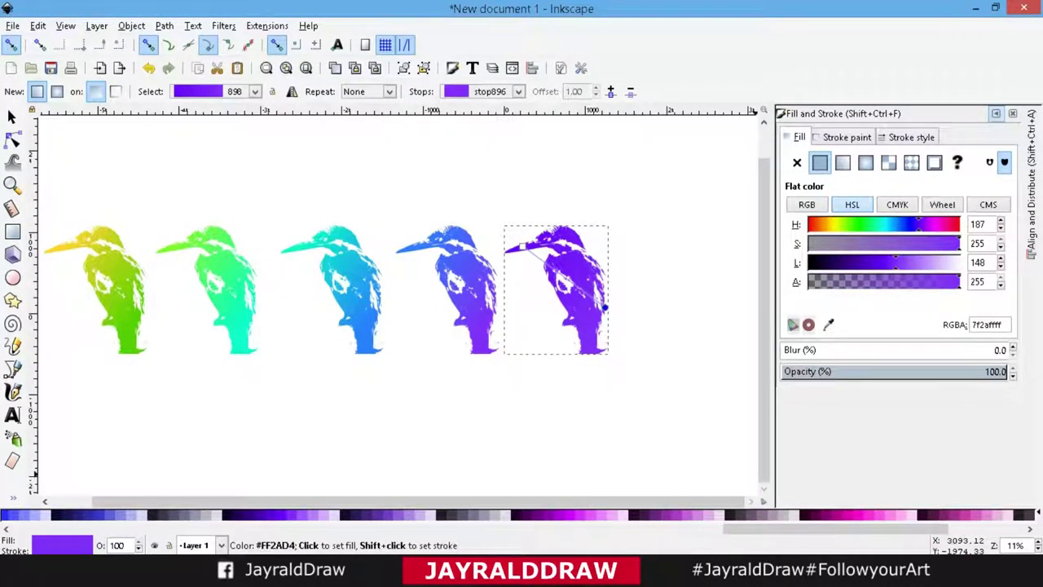
pyautogui.click(904, 514)
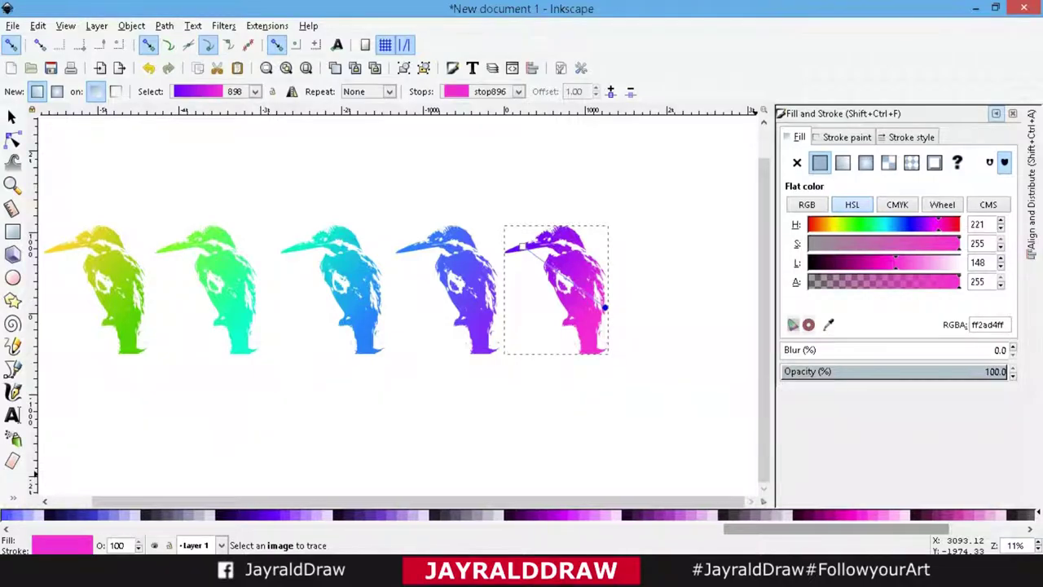
pyautogui.scroll(-3, 904, 514)
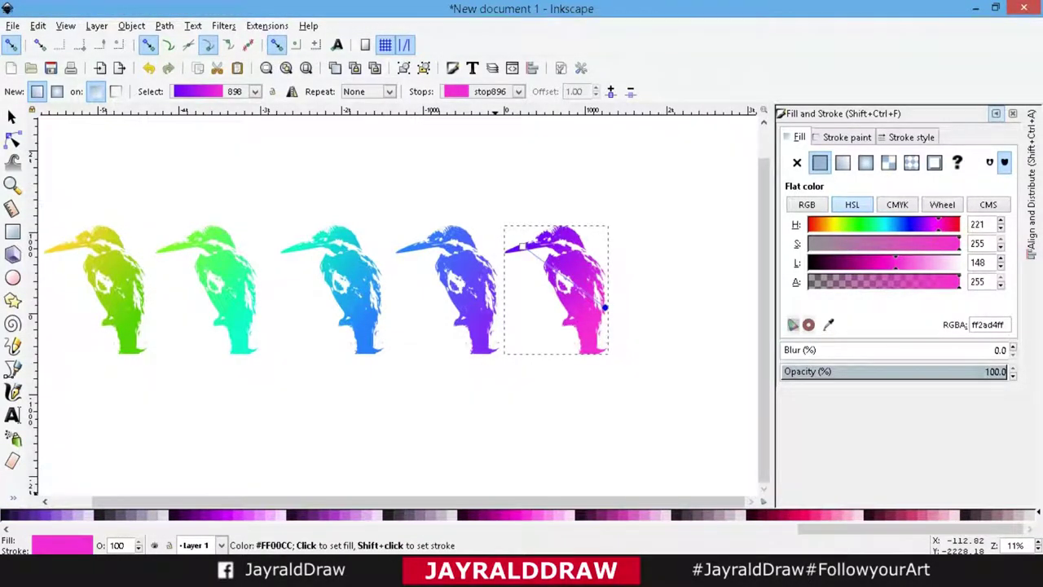
pyautogui.click(11, 116)
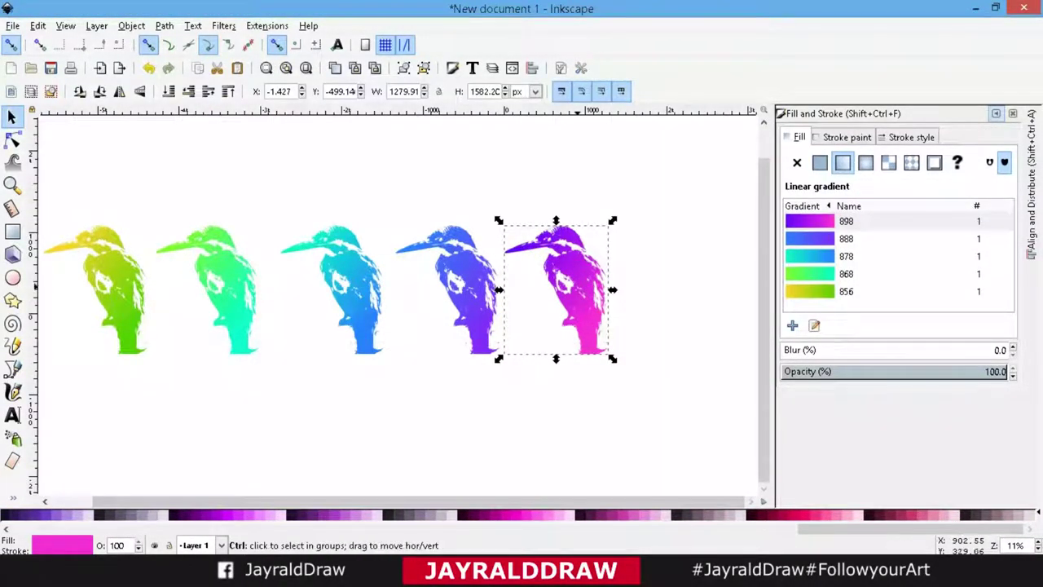
pyautogui.click(356, 293)
# Step: Drag the kingfisher below and give its gradient an aqua start and hot pink-red end
pyautogui.moveTo(338, 294)
pyautogui.mouseDown()
pyautogui.moveTo(339, 381)
pyautogui.moveTo(353, 383)
pyautogui.mouseUp()
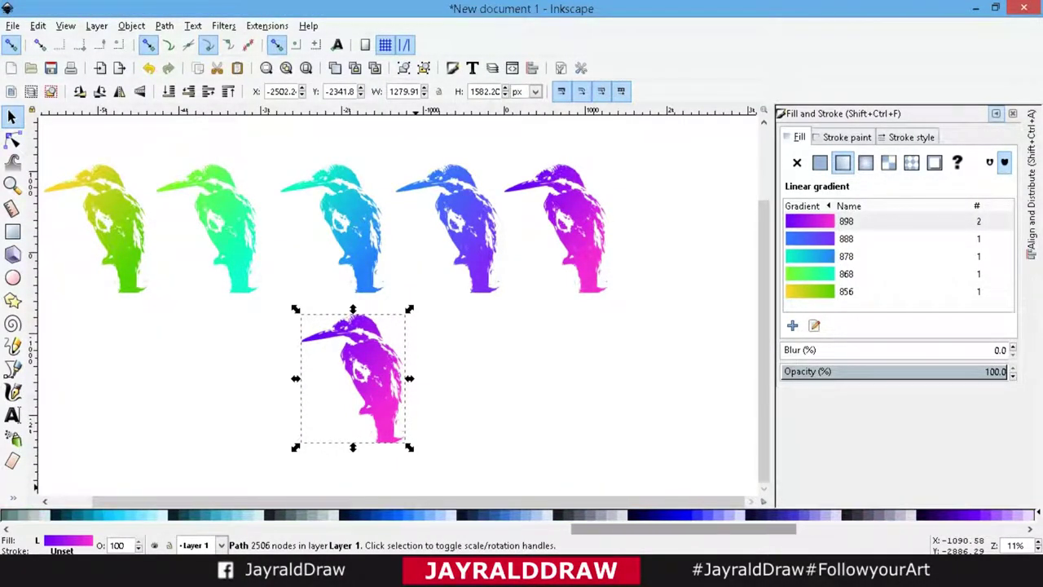
pyautogui.hscroll(-5, 652, 514)
pyautogui.press('g')
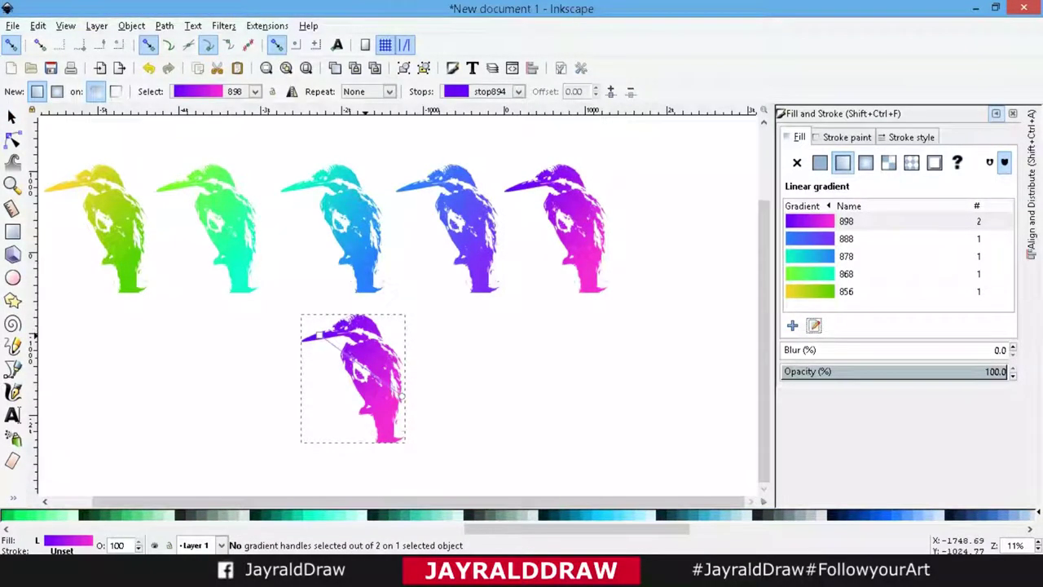
pyautogui.click(319, 334)
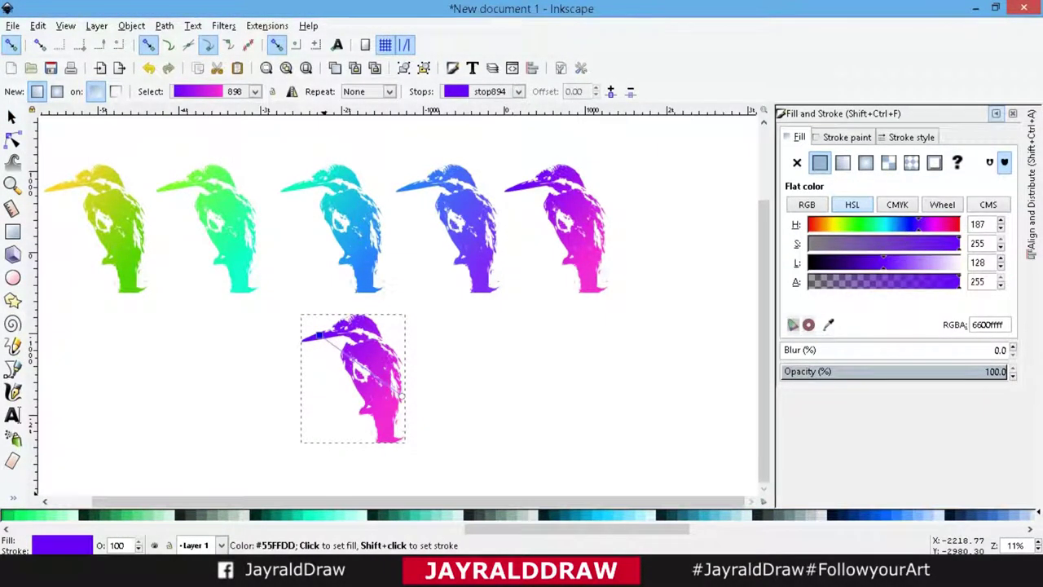
pyautogui.click(342, 515)
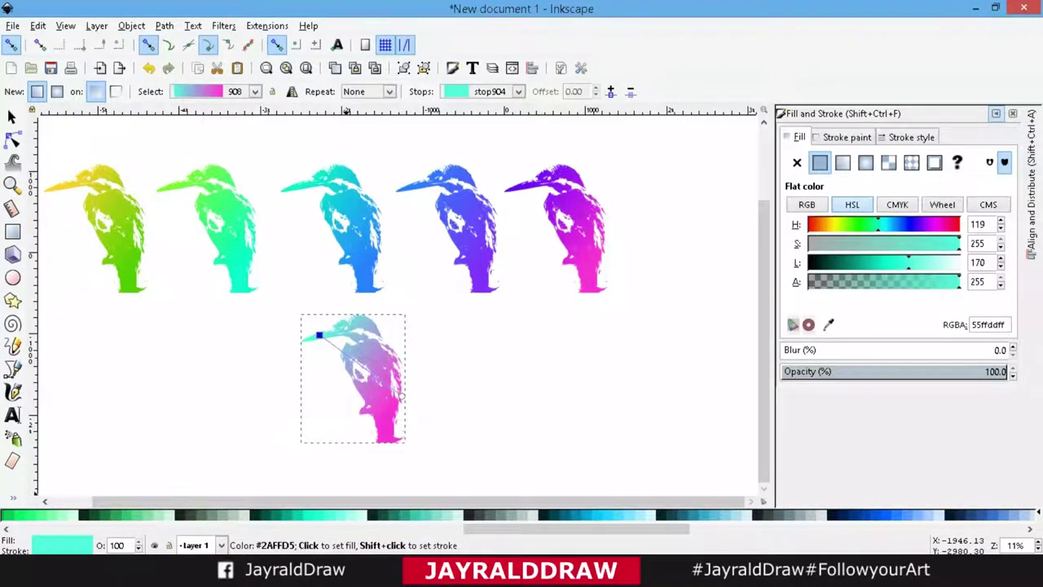
pyautogui.click(400, 396)
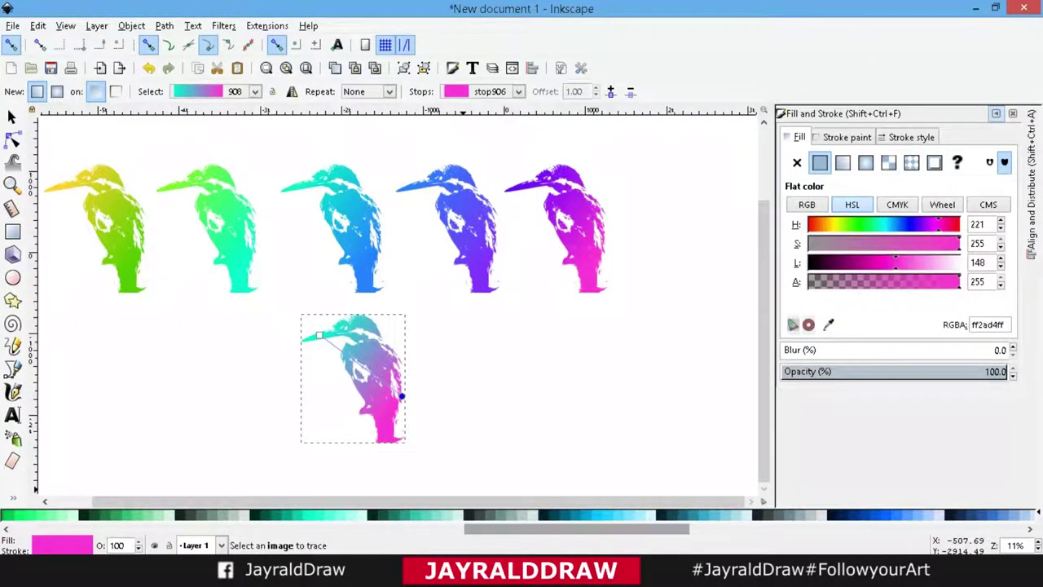
pyautogui.click(815, 514)
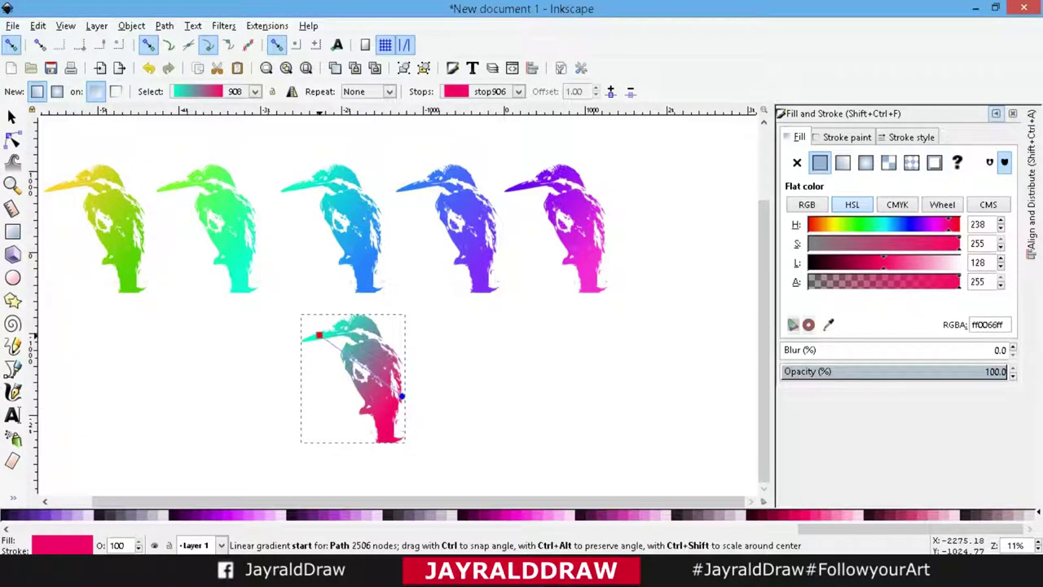
# Step: Change the gradient start to sky blue and move it lower down the bird
pyautogui.click(319, 334)
pyautogui.hscroll(-3, 456, 514)
pyautogui.hscroll(-2, 456, 514)
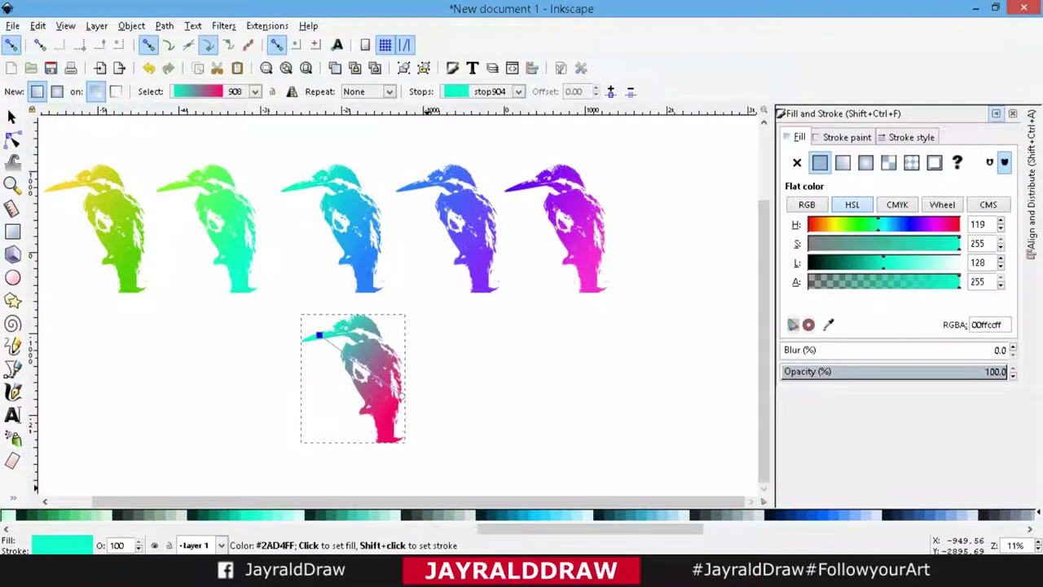
pyautogui.hscroll(-2, 456, 514)
pyautogui.click(281, 514)
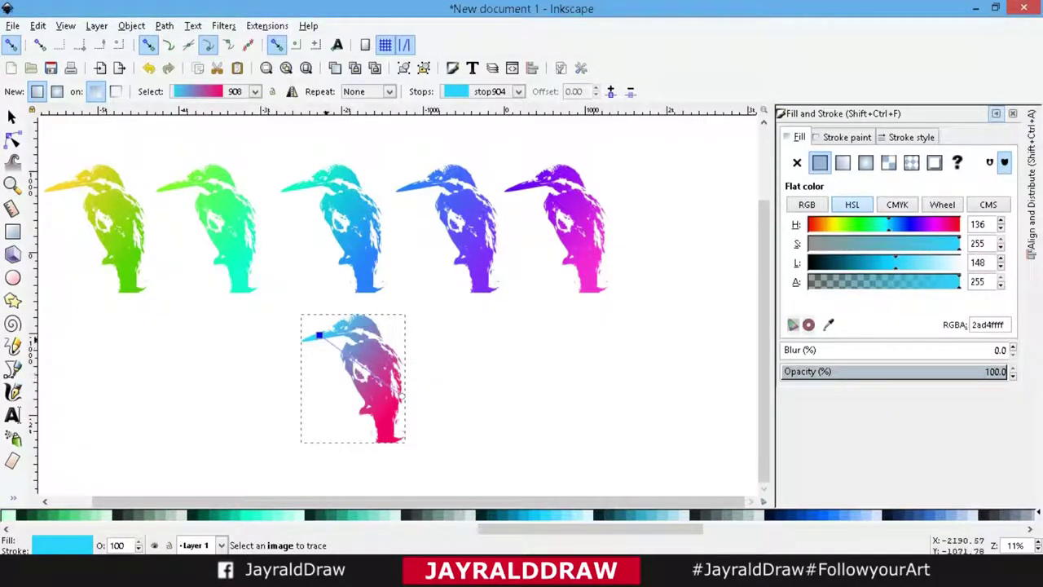
pyautogui.moveTo(319, 334); pyautogui.dragTo(343, 354)
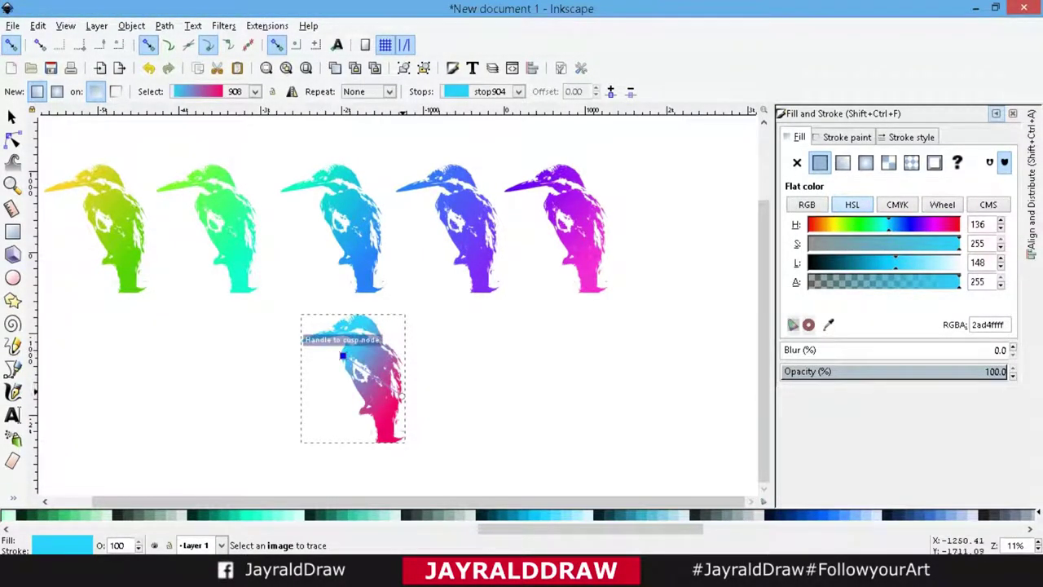
pyautogui.click(400, 397)
# Step: Move the kingfisher left along the row and leave a duplicate in place
pyautogui.press('s')
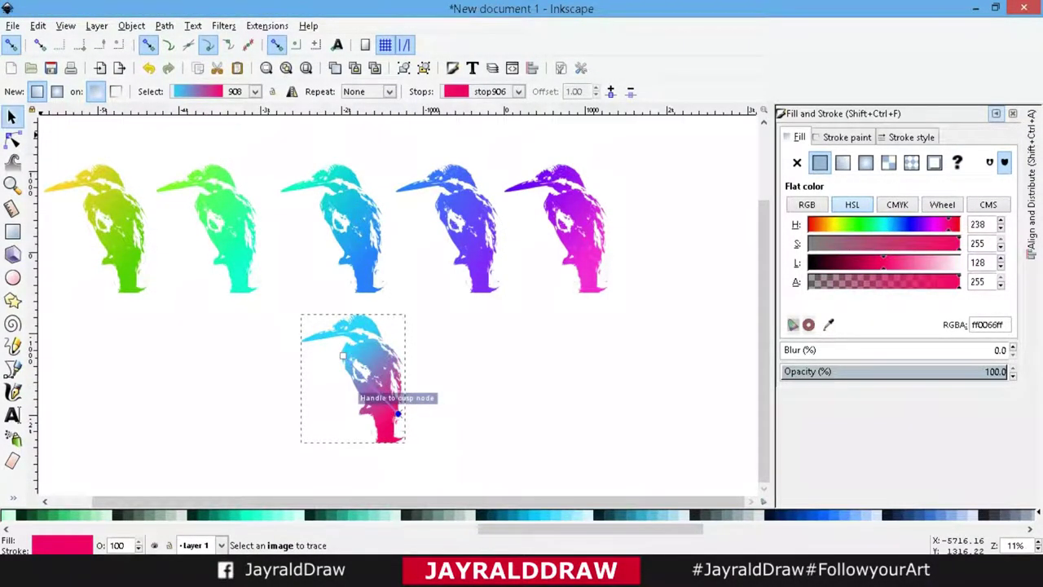
pyautogui.press('Escape')
pyautogui.moveTo(400, 400)
pyautogui.mouseDown()
pyautogui.moveTo(174, 399)
pyautogui.moveTo(366, 379)
pyautogui.mouseUp()
pyautogui.hotkey('ctrl', 'd')
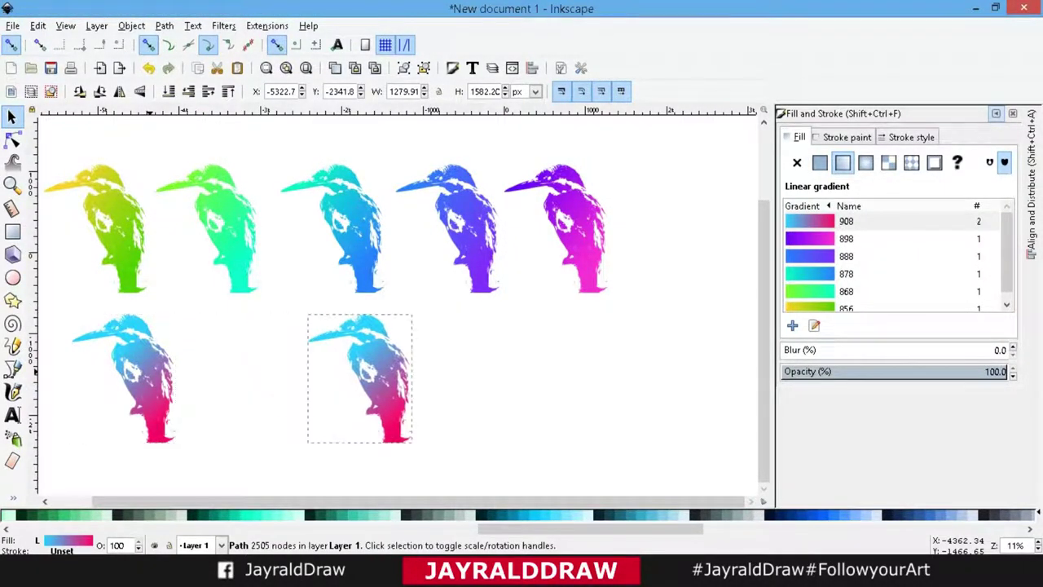
# Step: Fill the copy flat black and place a black duplicate further right
pyautogui.click(819, 163)
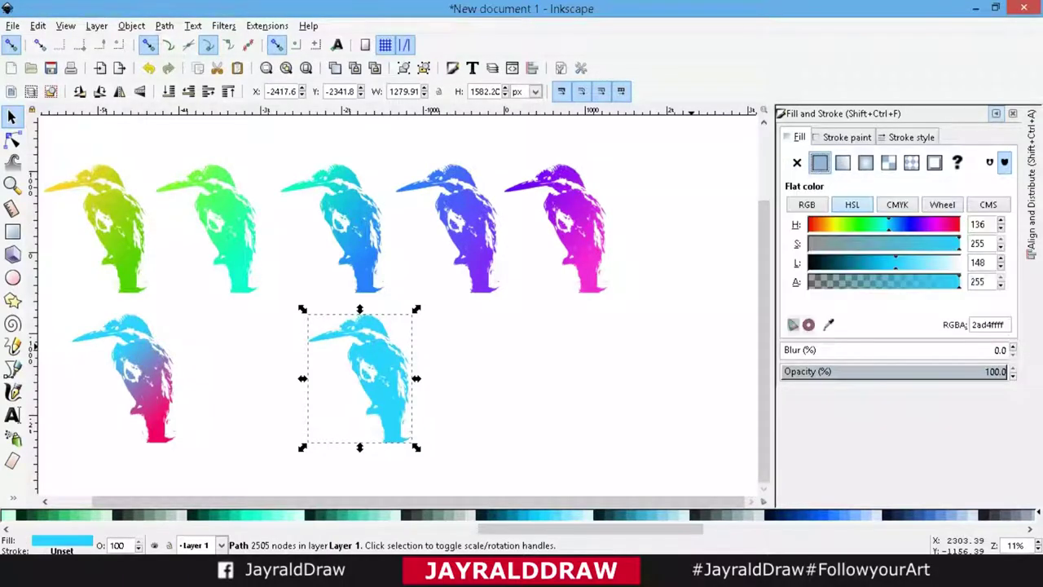
pyautogui.click(122, 515)
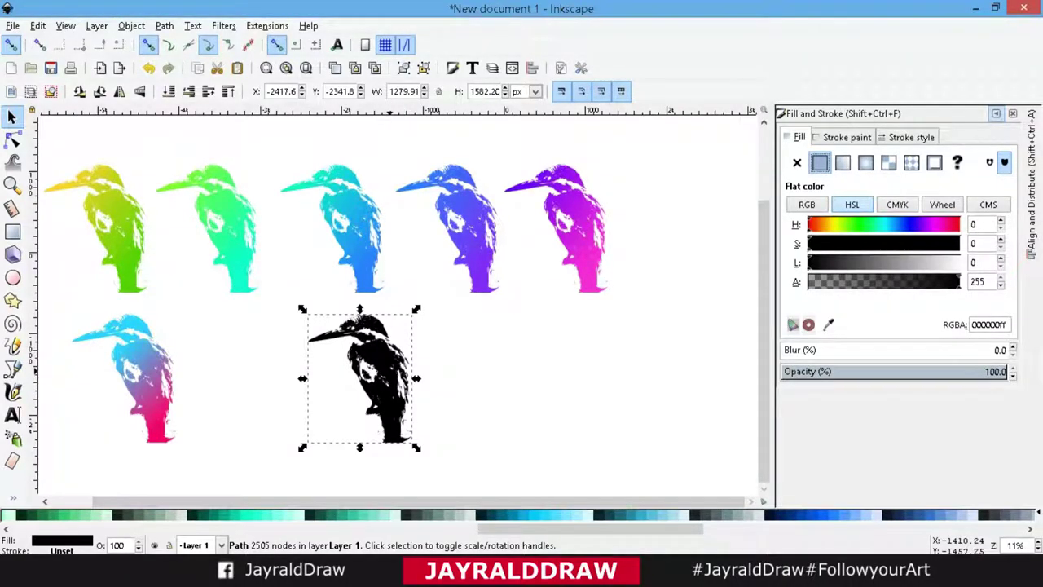
pyautogui.hotkey('ctrl', 'd')
pyautogui.moveTo(391, 371); pyautogui.dragTo(538, 371)
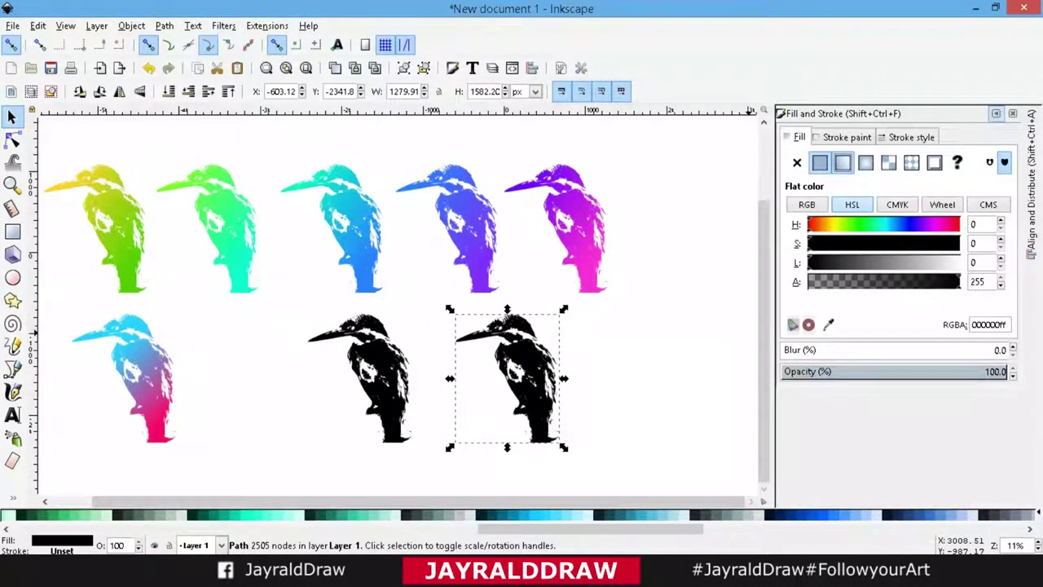
# Step: Recolour the new kingfisher dark brown
pyautogui.click(843, 162)
pyautogui.click(846, 137)
pyautogui.click(800, 137)
pyautogui.moveTo(591, 529)
pyautogui.mouseDown()
pyautogui.moveTo(882, 528)
pyautogui.moveTo(235, 529)
pyautogui.mouseUp()
pyautogui.click(937, 515)
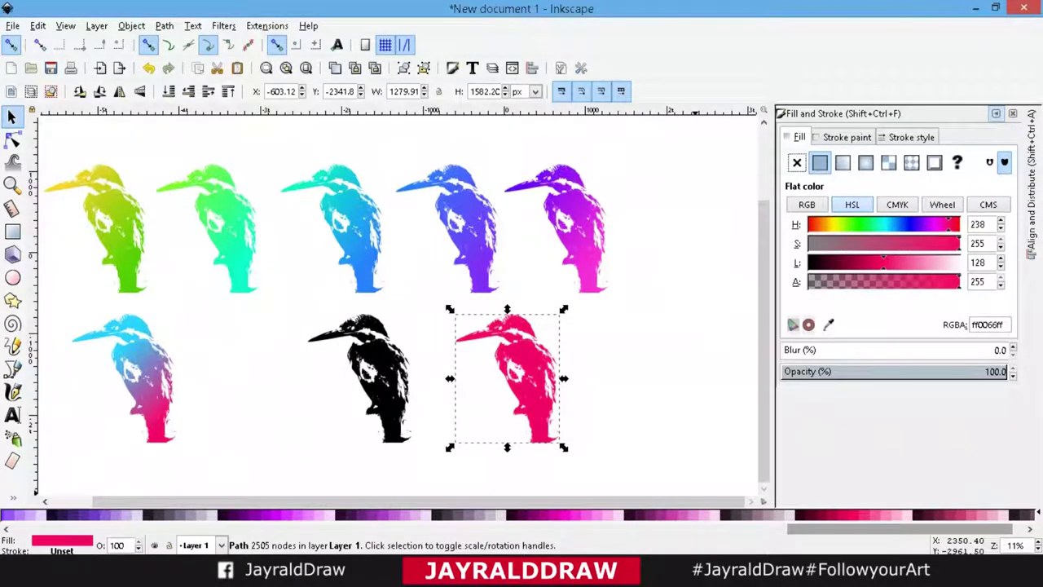
pyautogui.click(235, 514)
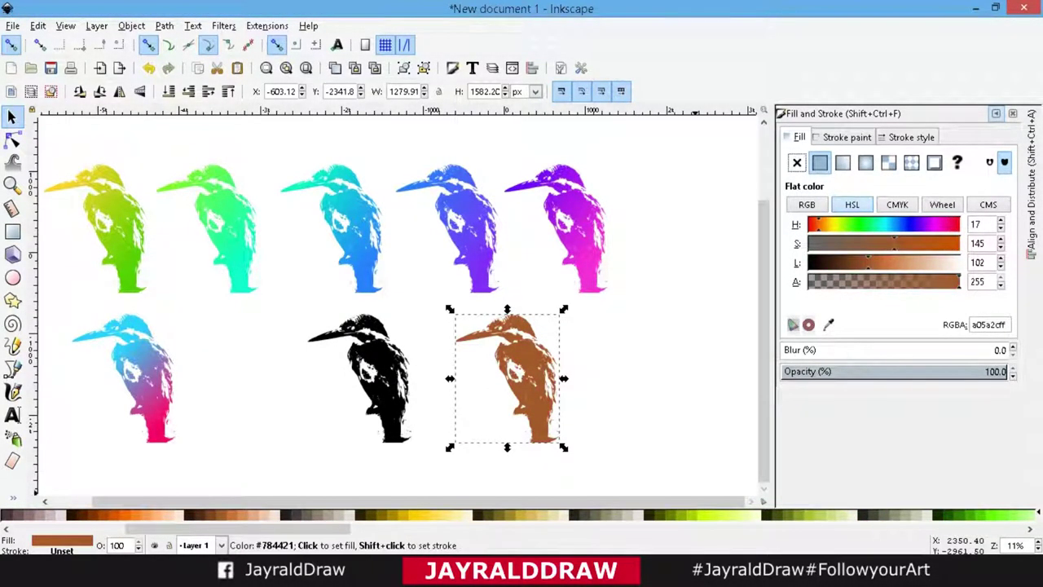
pyautogui.click(995, 113)
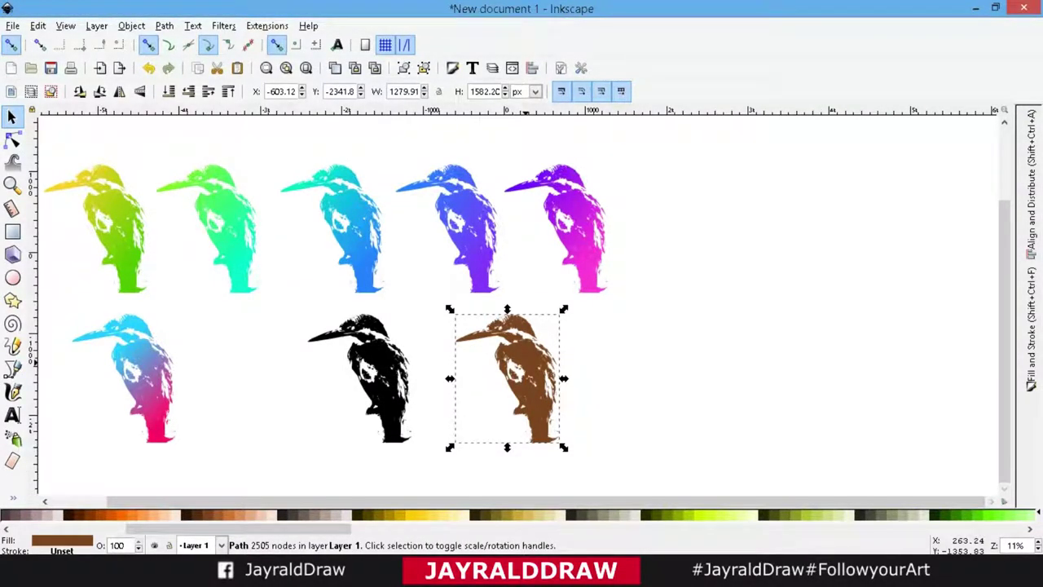
# Step: Add an orange copy right of the brown kingfisher, then select all nine birds
pyautogui.hotkey('ctrl', 'd')
pyautogui.moveTo(514, 375); pyautogui.dragTo(630, 375)
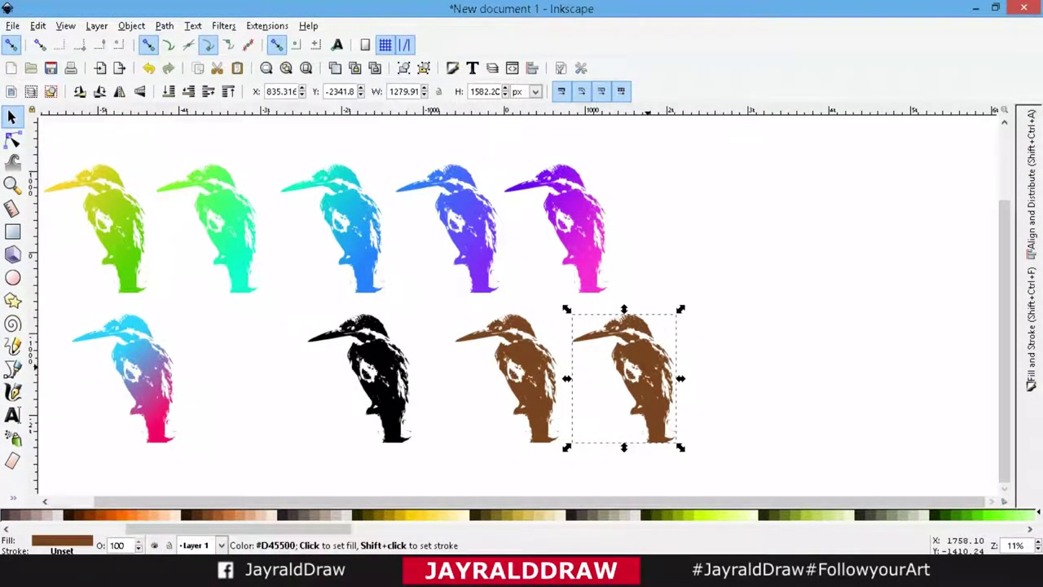
pyautogui.click(108, 514)
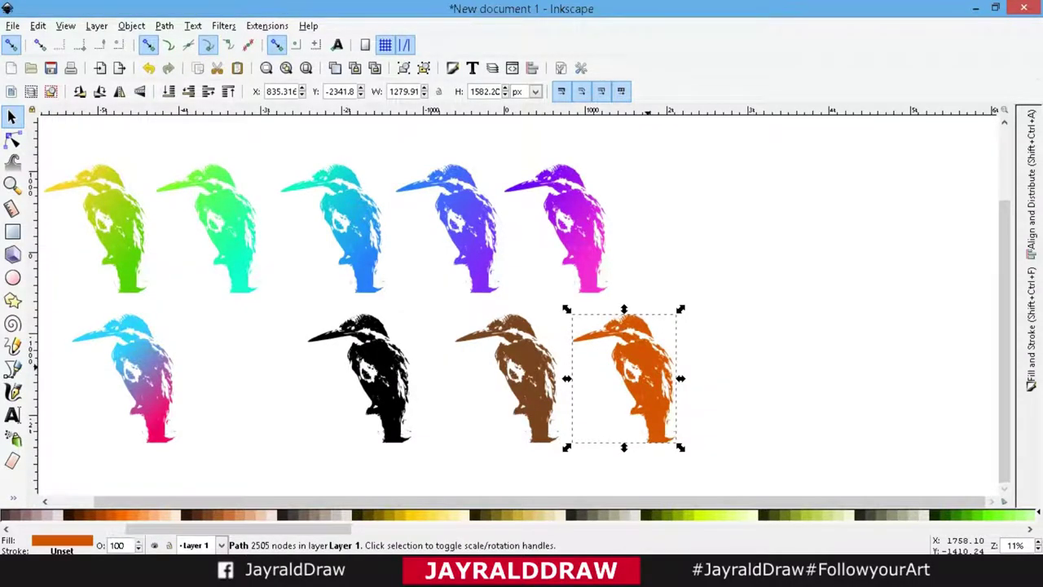
pyautogui.scroll(5, 522, 514)
pyautogui.click(808, 452)
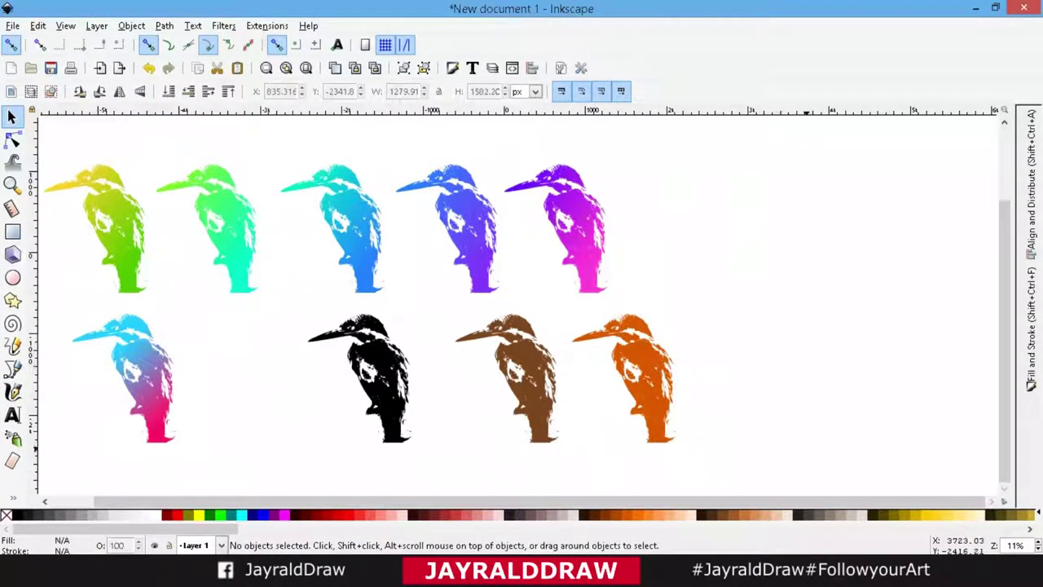
pyautogui.moveTo(808, 452); pyautogui.dragTo(77, 134)
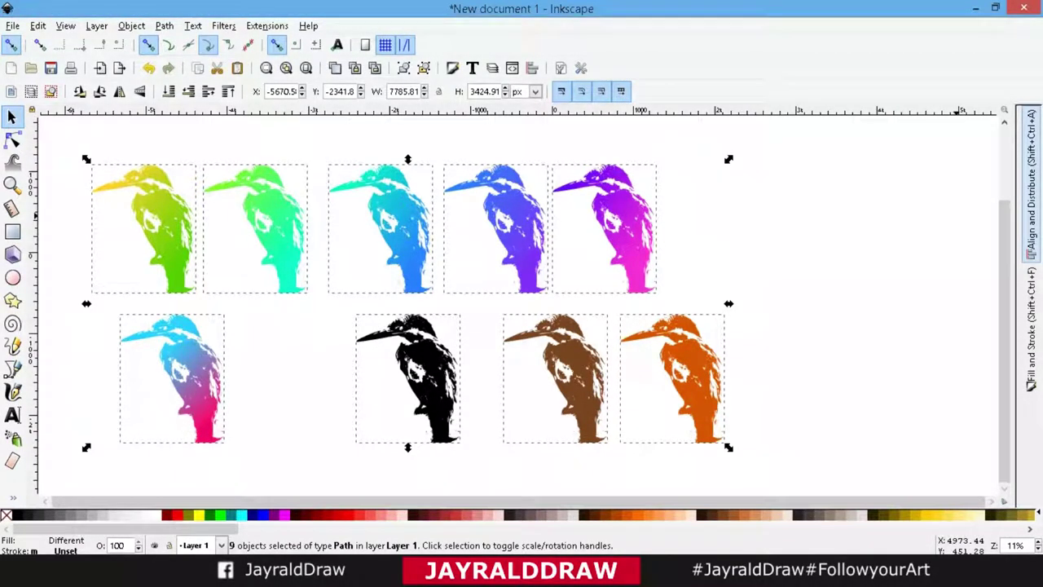
# Step: Align the kingfishers' bottom edges and distribute them evenly across the row
pyautogui.click(1031, 326)
pyautogui.click(1012, 113)
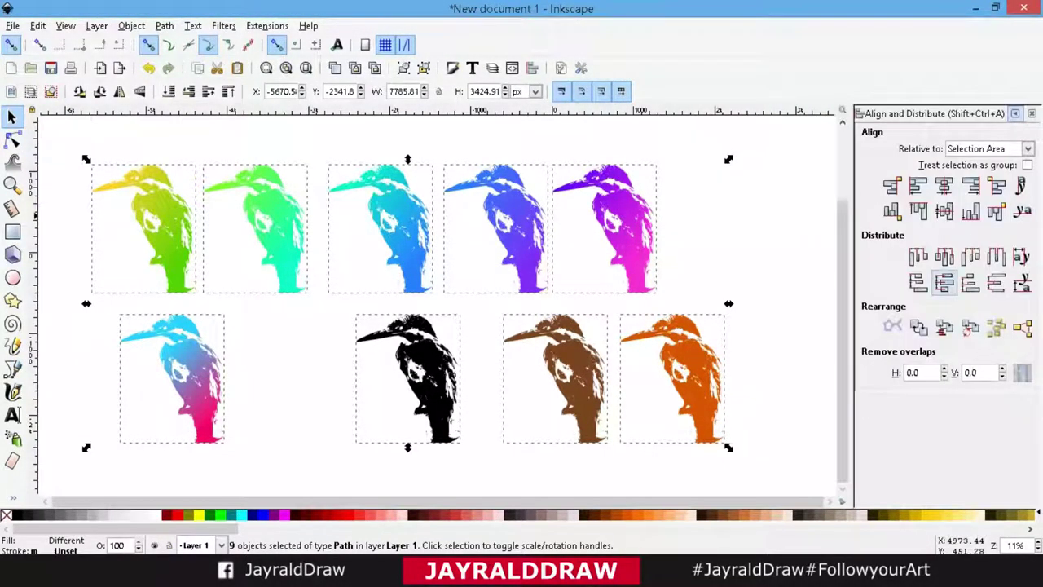
pyautogui.click(970, 211)
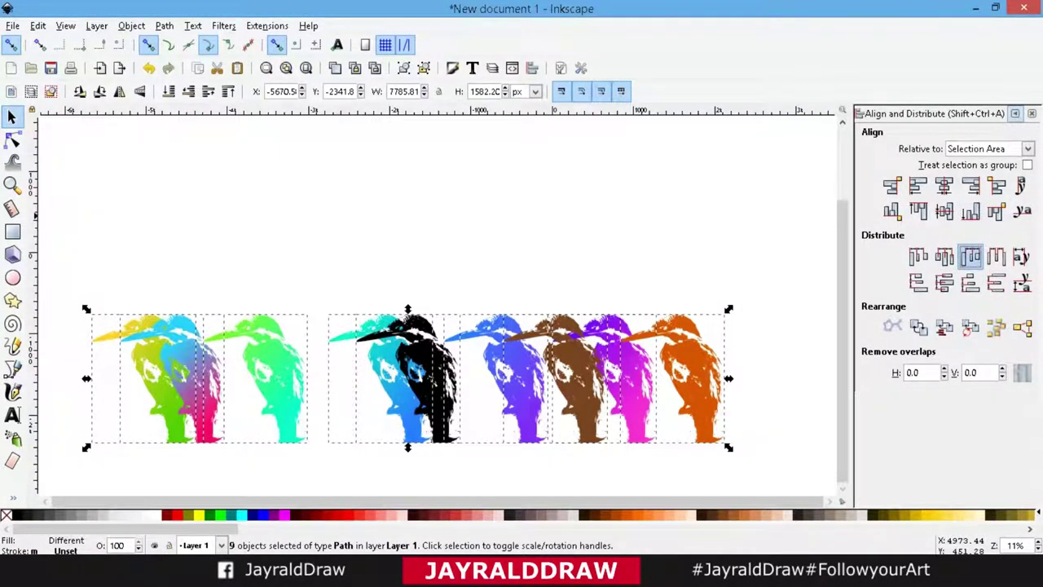
pyautogui.click(970, 256)
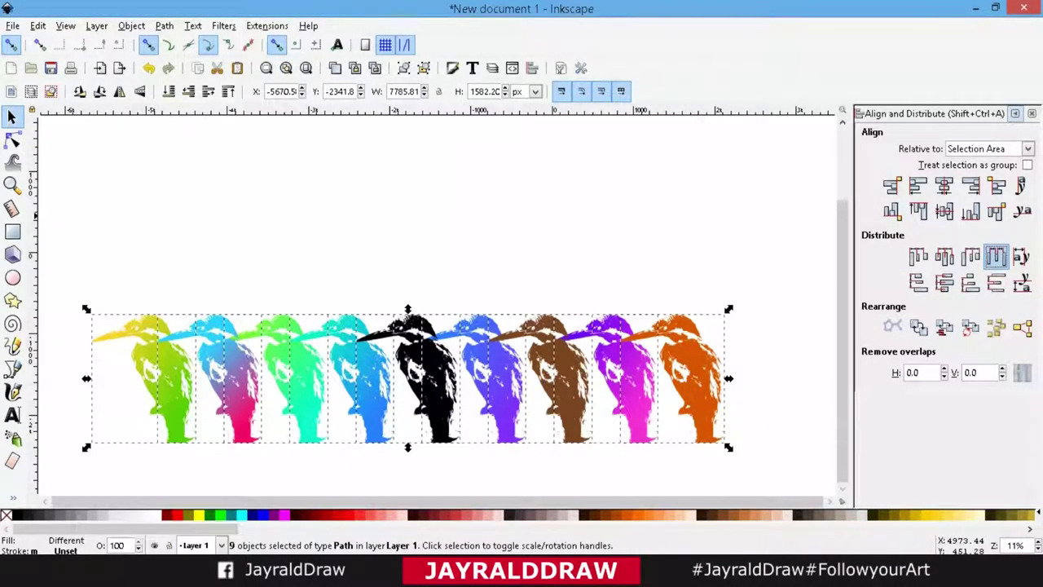
pyautogui.click(1015, 113)
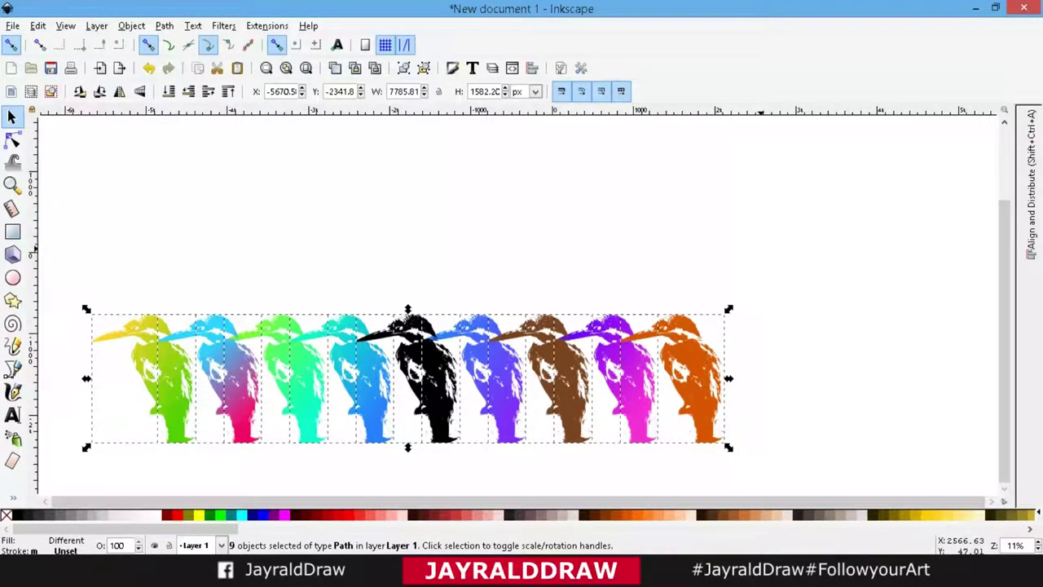
# Step: Reselect all nine birds and move the row up and to the right
pyautogui.press('Escape')
pyautogui.moveTo(775, 461); pyautogui.dragTo(64, 251)
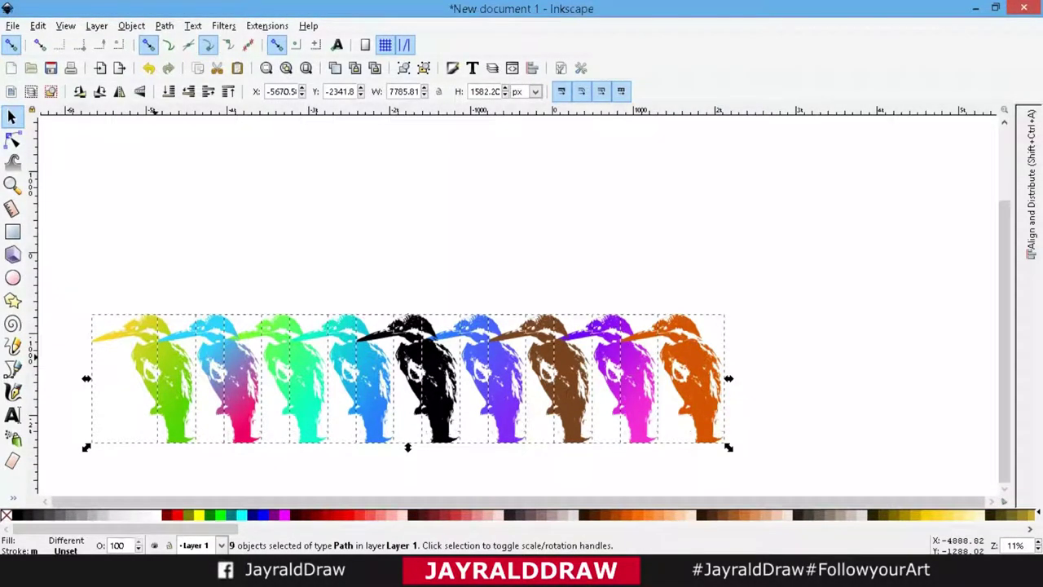
pyautogui.moveTo(408, 375); pyautogui.dragTo(495, 264)
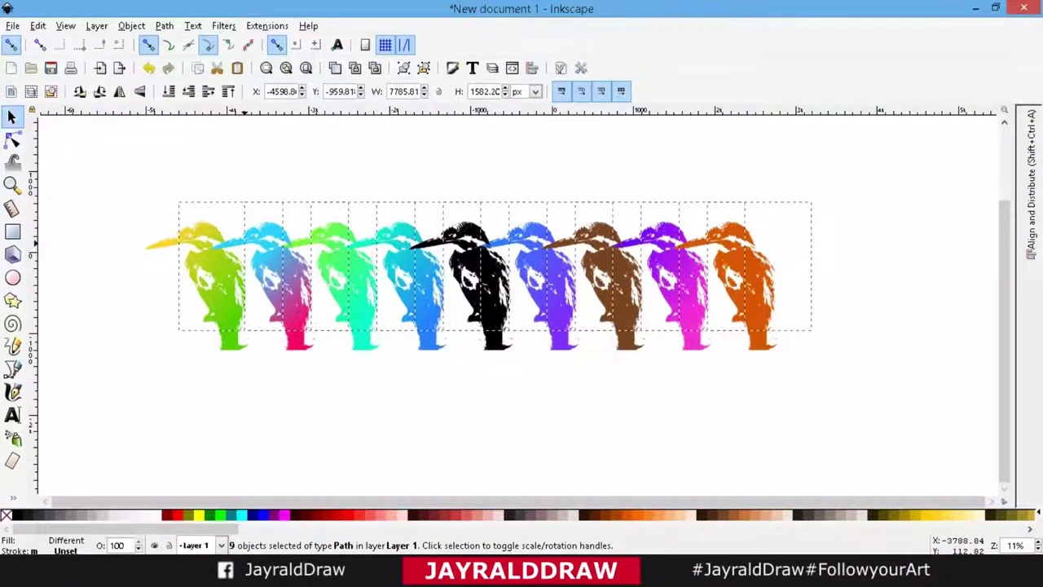
pyautogui.press('Escape')
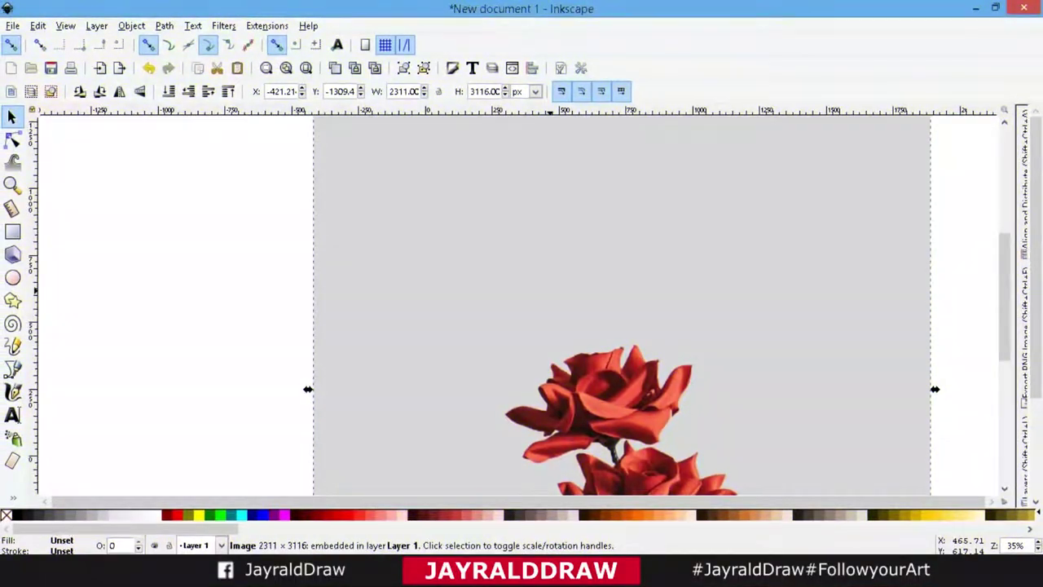
# Step: Zoom to fit the rose photo and open Trace Bitmap with Live Preview on
pyautogui.press('3')
pyautogui.click(163, 25)
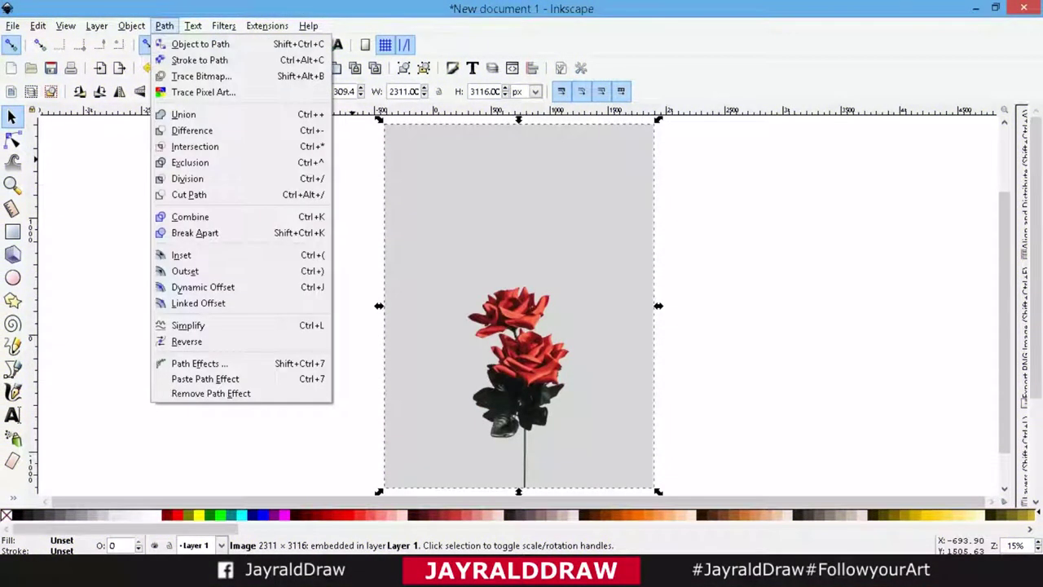
pyautogui.click(201, 76)
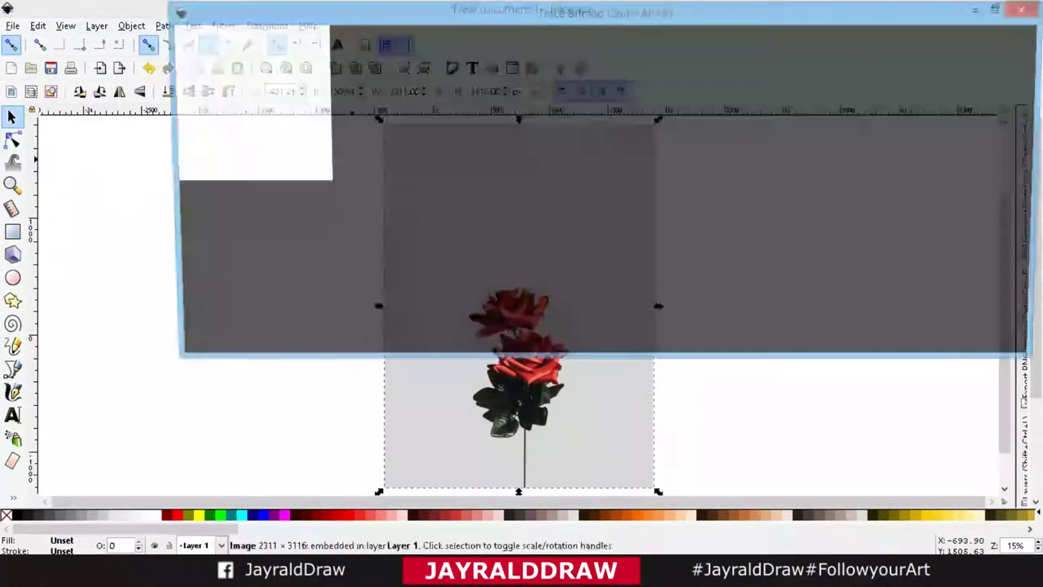
pyautogui.click(419, 319)
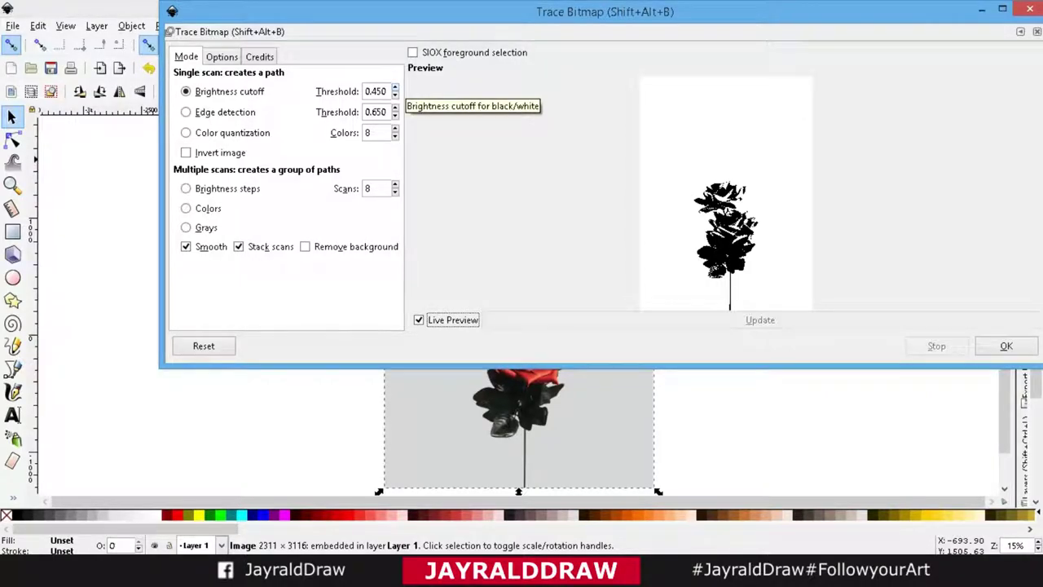
# Step: Set the brightness cutoff threshold to 0.740 and apply the trace
pyautogui.click(394, 88)
pyautogui.click(394, 88)
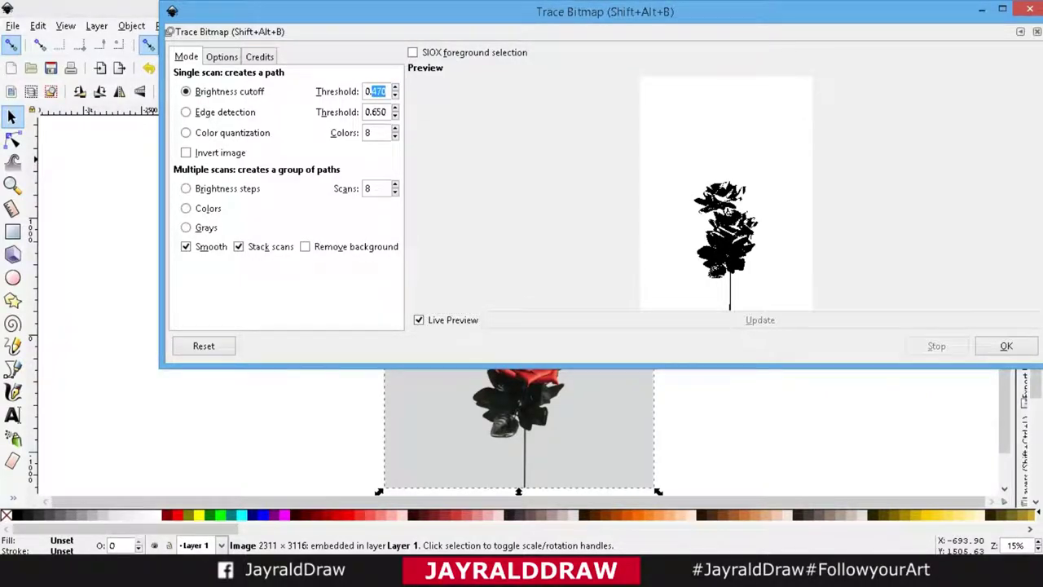
pyautogui.write('0.50')
pyautogui.write('1')
pyautogui.press('Return')
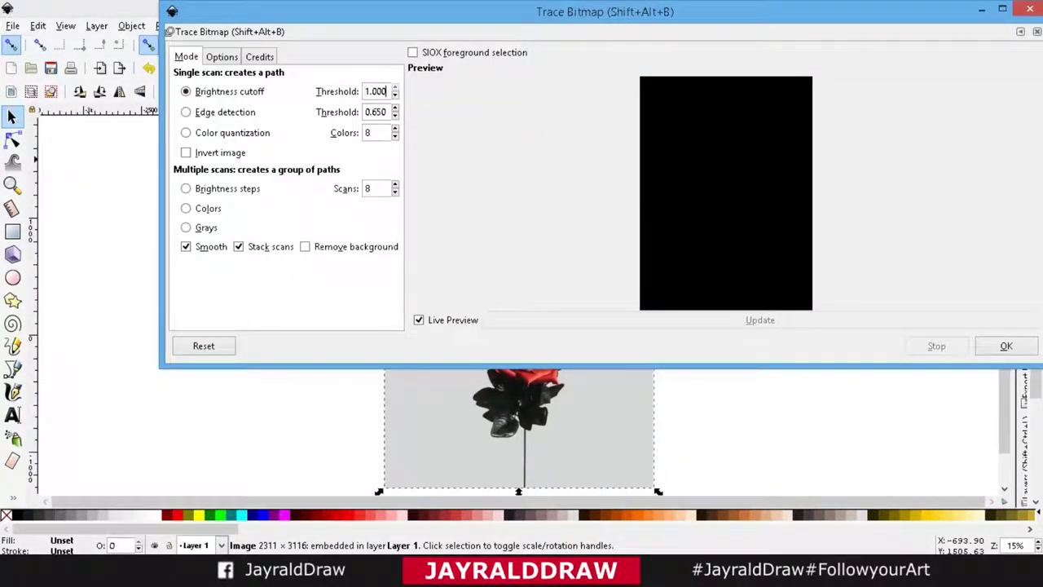
pyautogui.moveTo(386, 91); pyautogui.dragTo(375, 91)
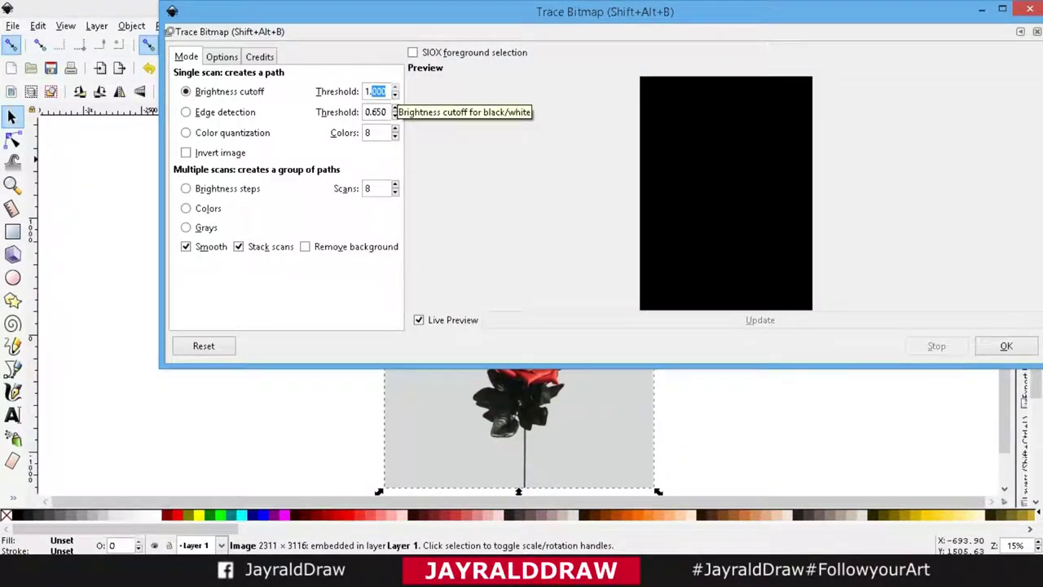
pyautogui.press('BackSpace')
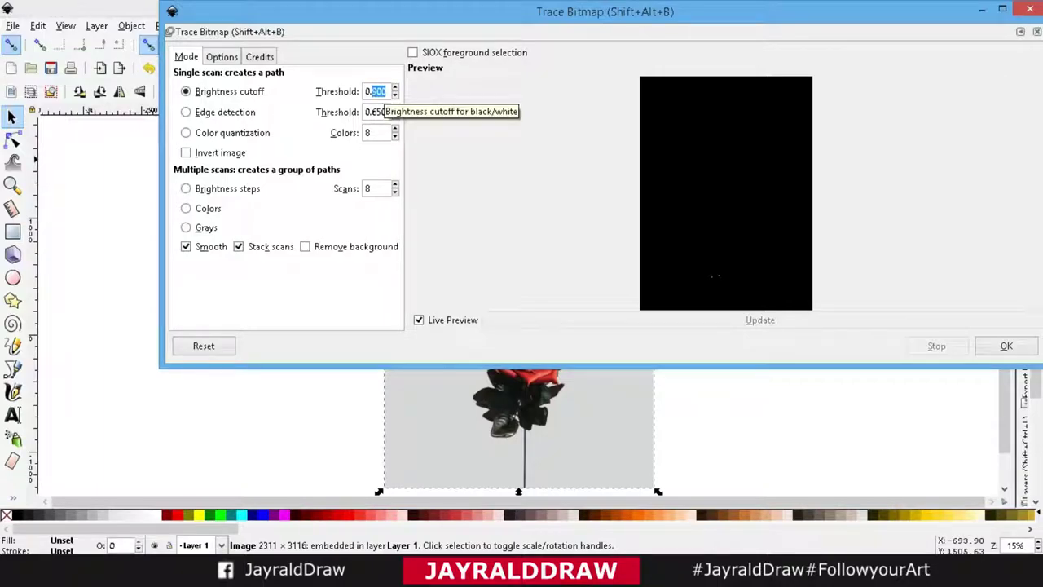
pyautogui.write('7')
pyautogui.press('Tab')
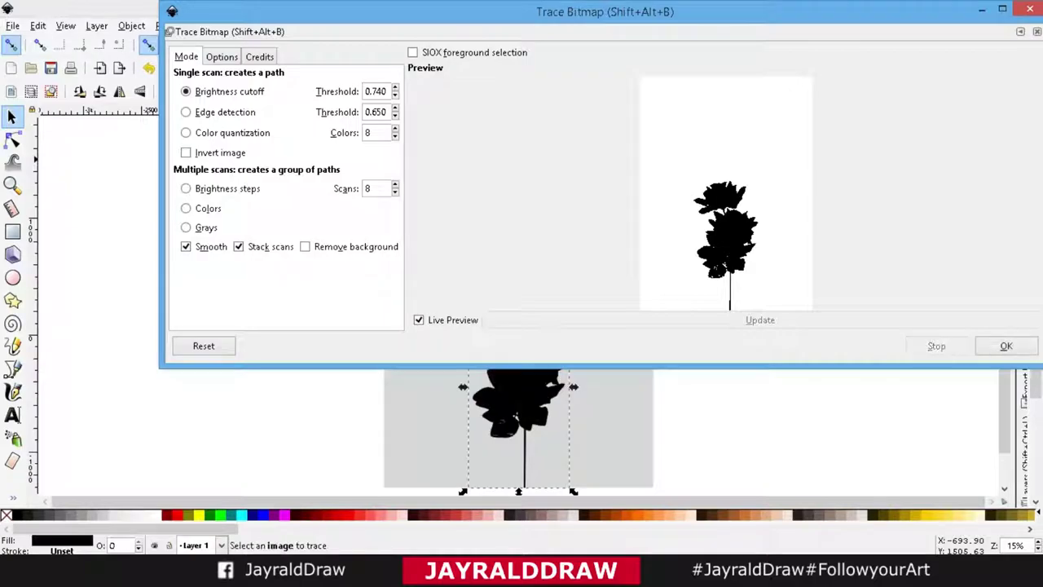
pyautogui.press('Escape')
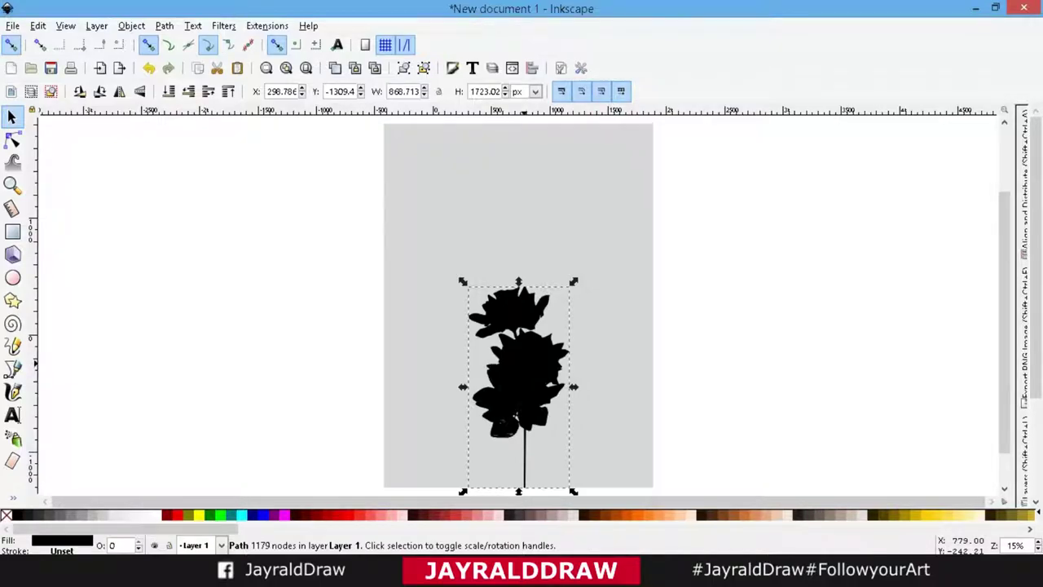
# Step: Delete the original rose photo and centre the black silhouette on the page
pyautogui.moveTo(525, 365); pyautogui.dragTo(740, 348)
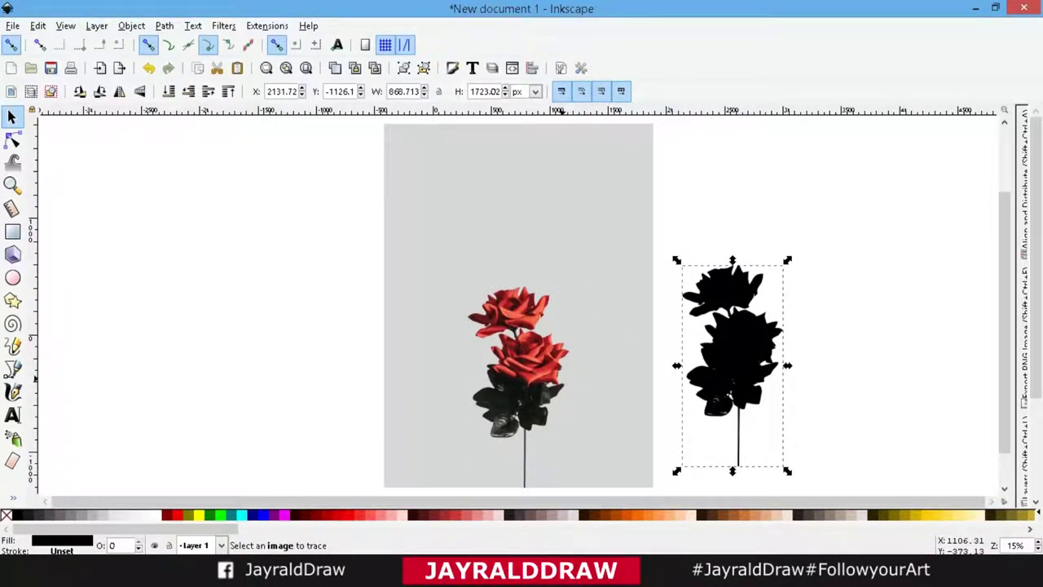
pyautogui.click(12, 140)
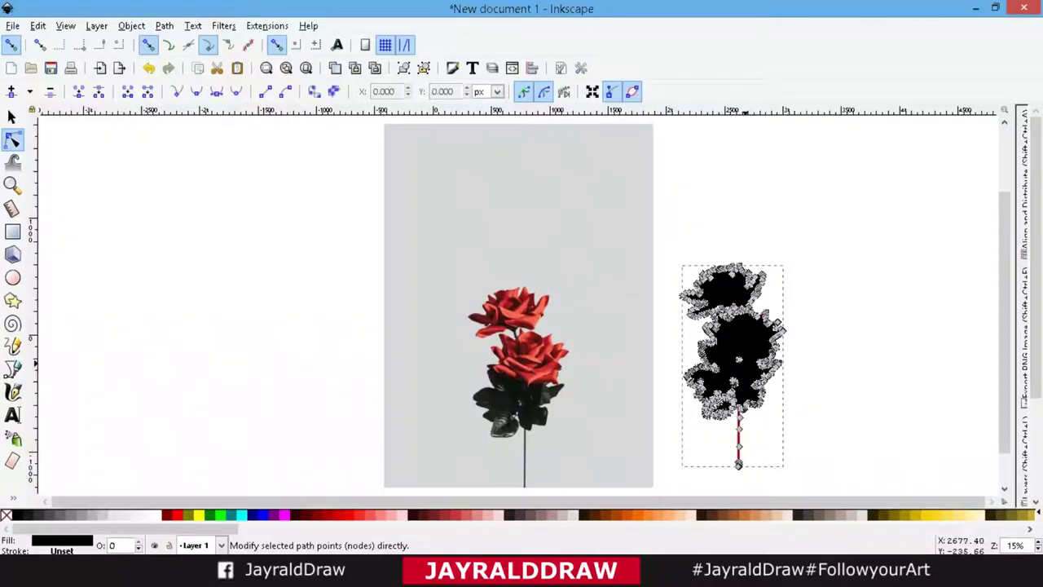
pyautogui.click(12, 117)
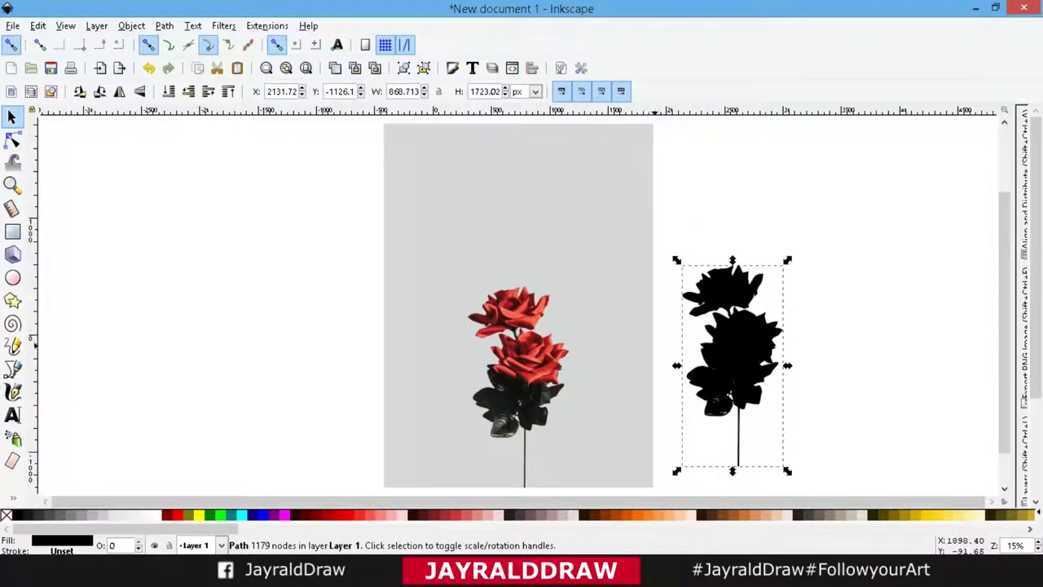
pyautogui.click(486, 243)
pyautogui.press('Delete')
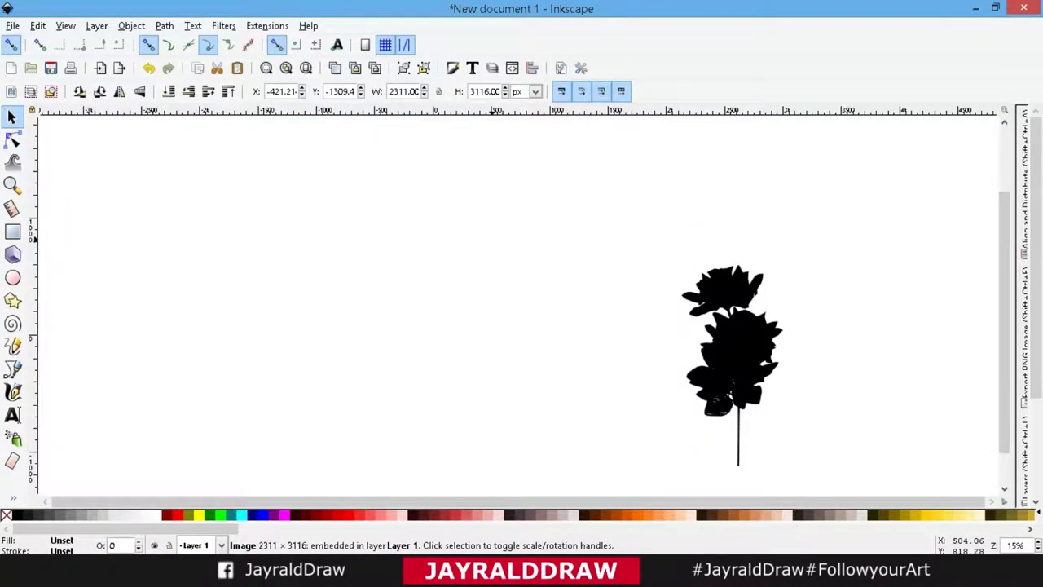
pyautogui.moveTo(733, 341); pyautogui.dragTo(395, 262)
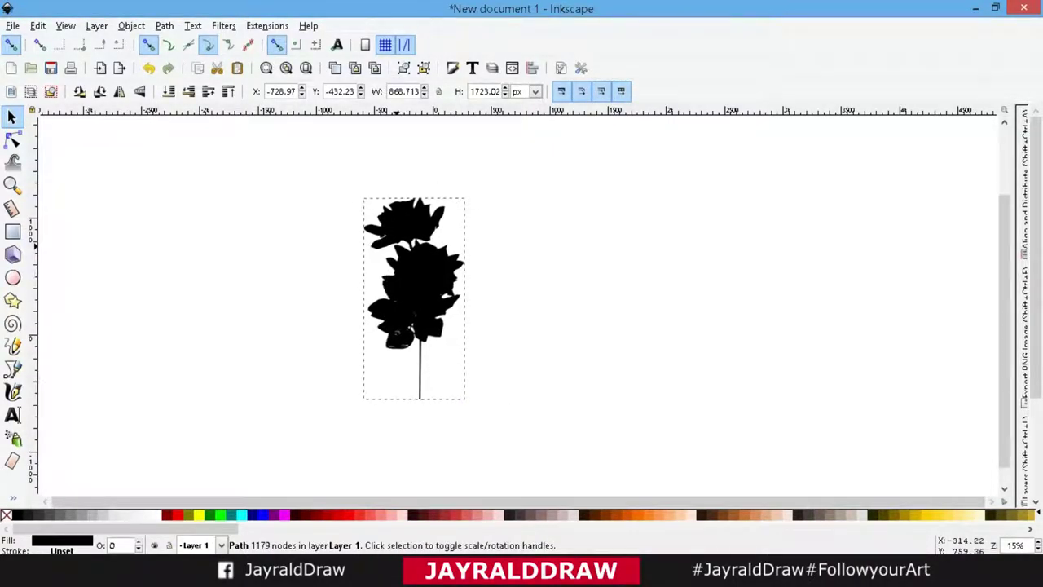
pyautogui.moveTo(400, 269); pyautogui.dragTo(420, 284)
# Step: Convert the silhouette with Object to Path and show Fill and Stroke
pyautogui.click(164, 26)
pyautogui.click(199, 43)
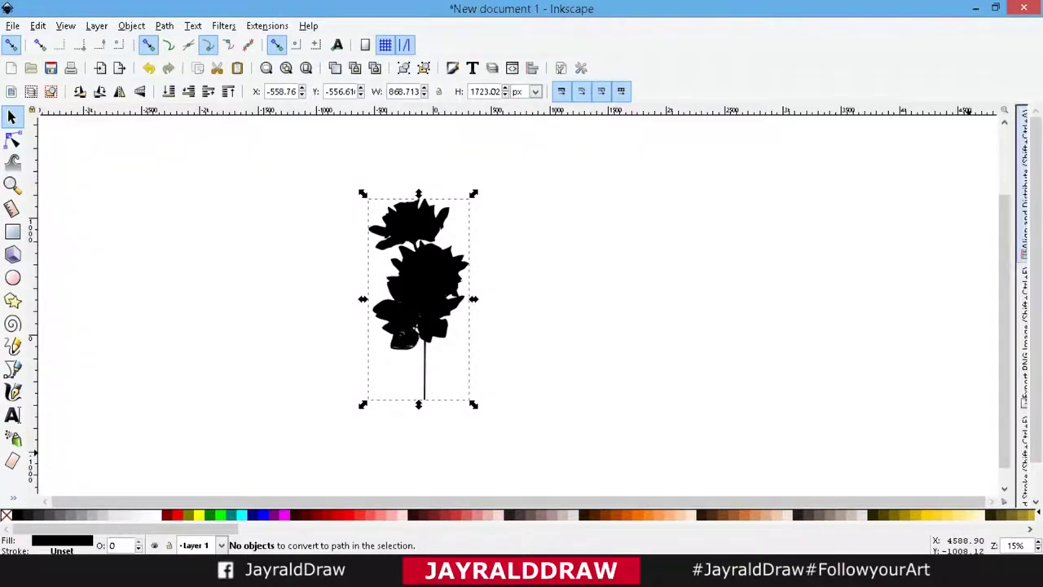
pyautogui.hotkey('ctrl', 'shift', 'f')
# Step: Give the rose a linear gradient starting bright red on the top flower
pyautogui.click(1031, 326)
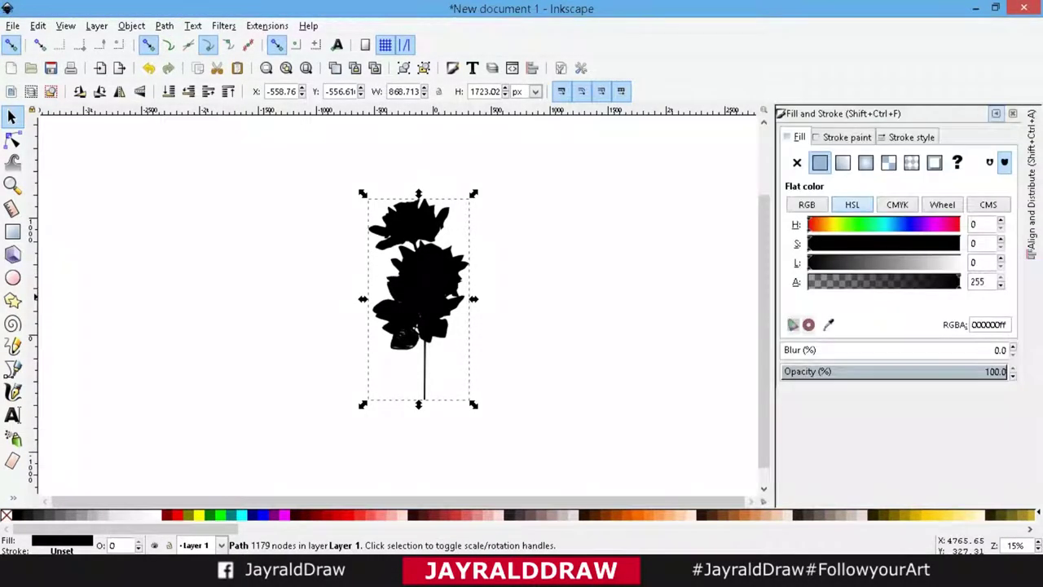
pyautogui.click(843, 163)
pyautogui.click(814, 326)
pyautogui.moveTo(368, 299); pyautogui.dragTo(405, 226)
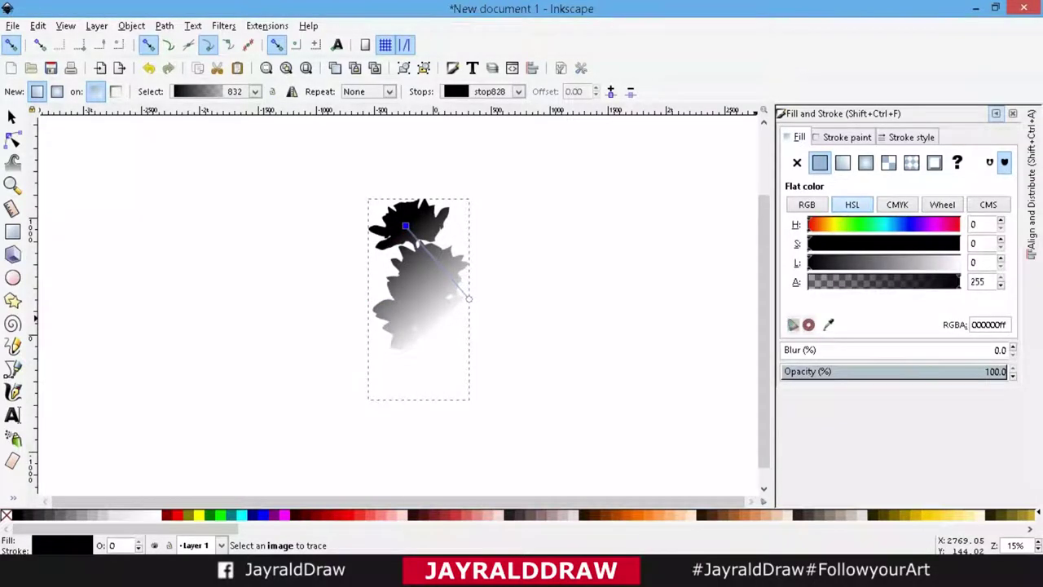
pyautogui.click(422, 515)
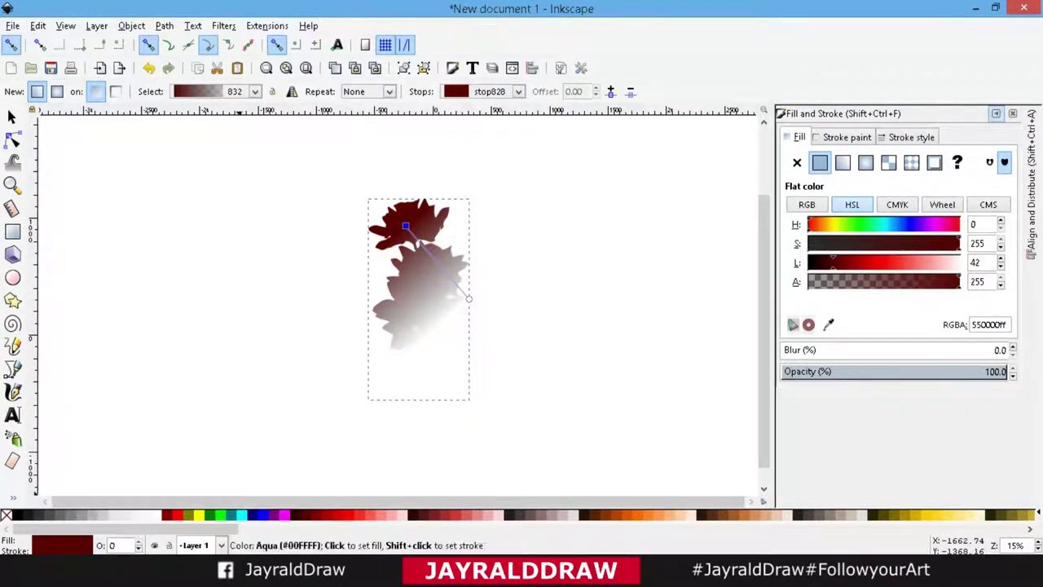
pyautogui.click(432, 515)
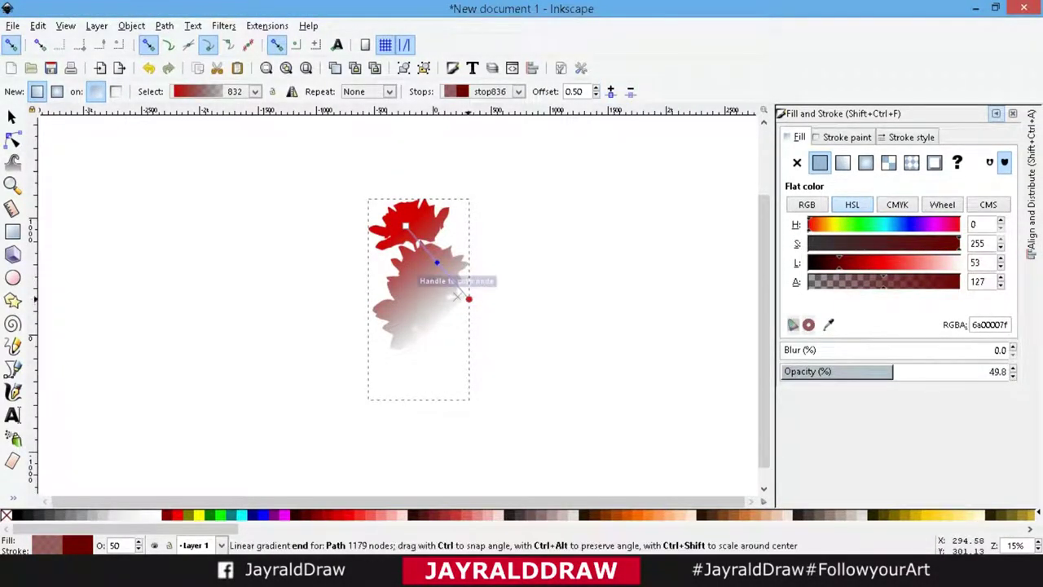
pyautogui.moveTo(469, 298); pyautogui.dragTo(406, 335)
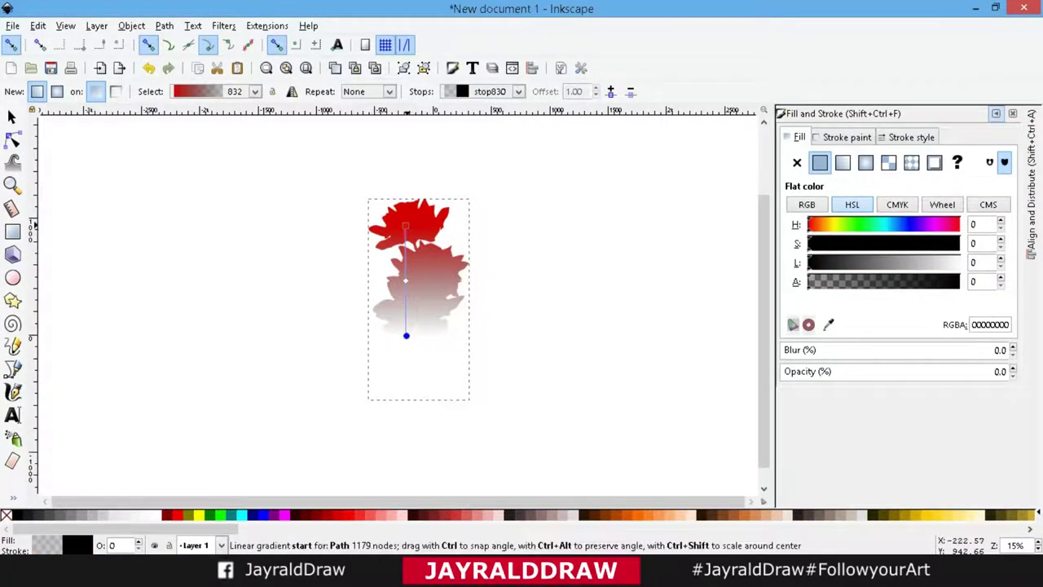
# Step: Add red stops near the top and make the gradient end dark green at the stem
pyautogui.doubleClick(406, 237)
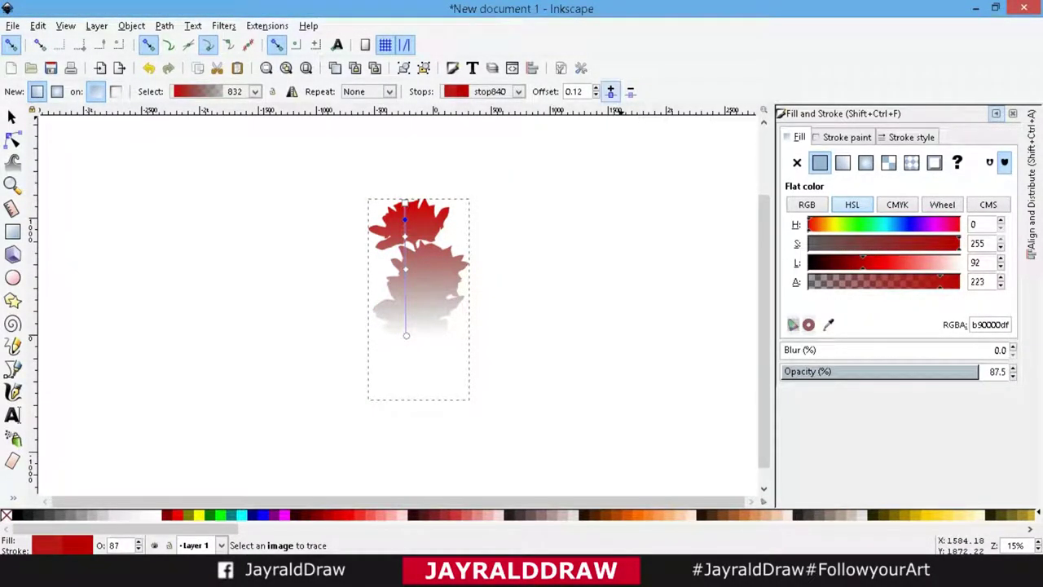
pyautogui.moveTo(406, 335); pyautogui.dragTo(405, 347)
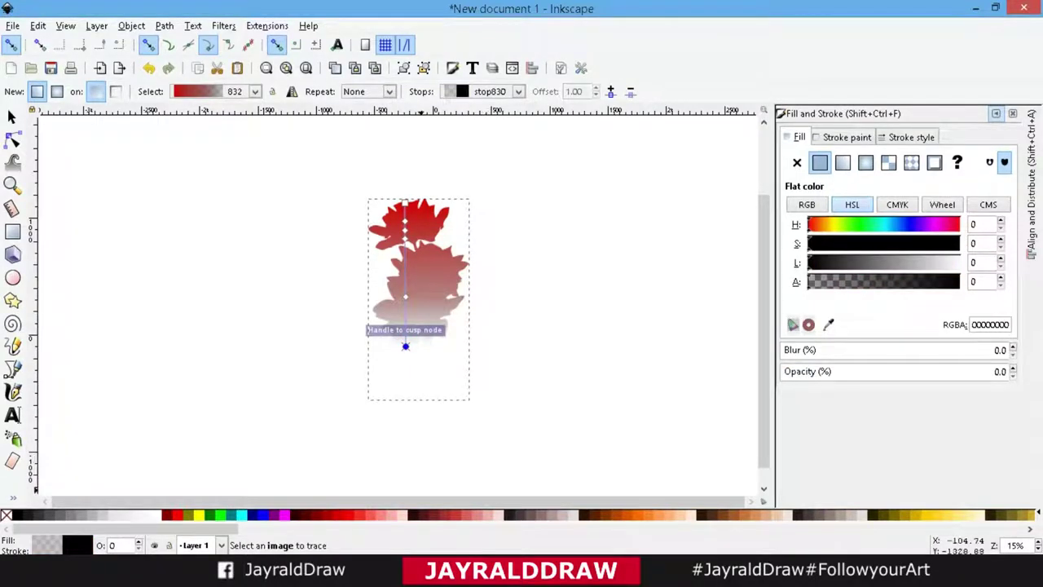
pyautogui.click(505, 513)
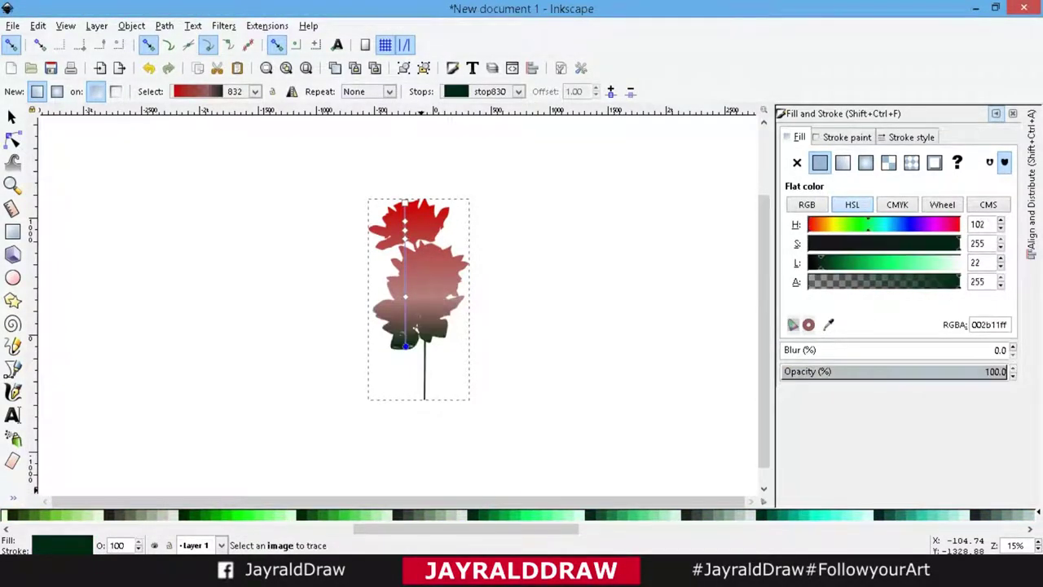
pyautogui.click(406, 202)
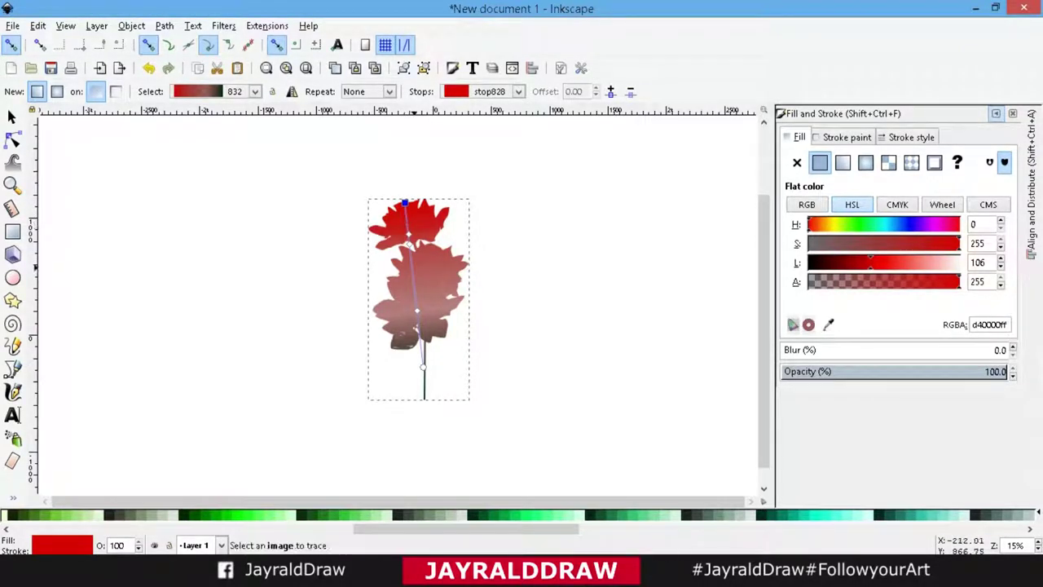
pyautogui.doubleClick(414, 270)
pyautogui.moveTo(413, 270); pyautogui.dragTo(409, 241)
# Step: Make the middle stop fully opaque green with hue 102 and move it up
pyautogui.click(405, 202)
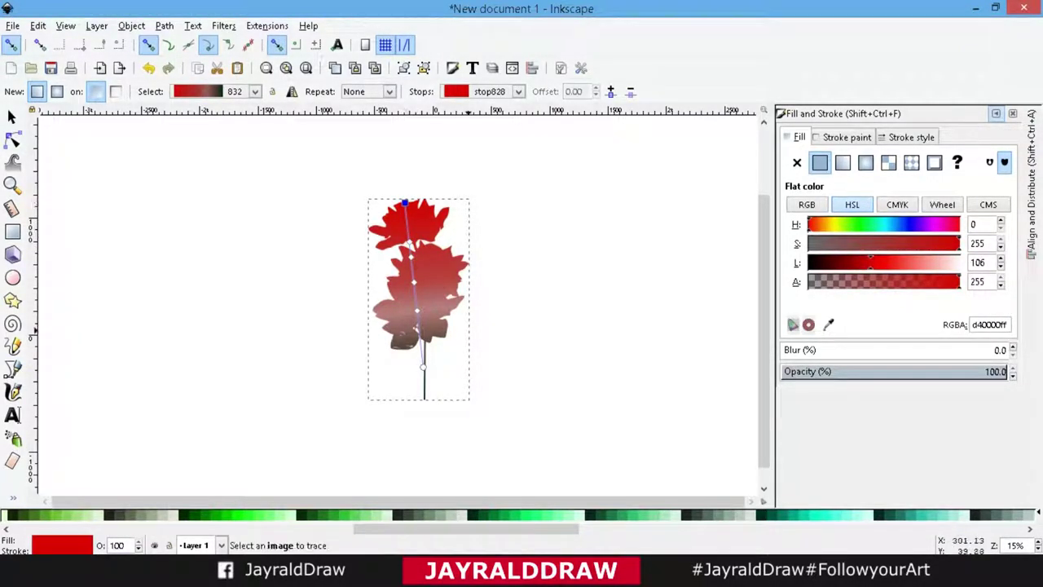
pyautogui.moveTo(418, 311); pyautogui.dragTo(420, 341)
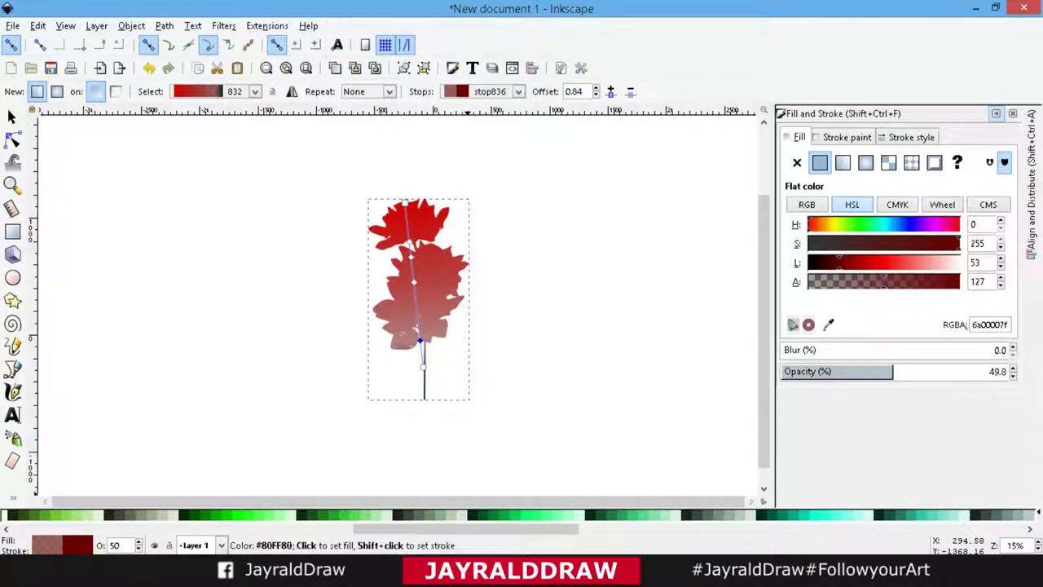
pyautogui.click(423, 366)
pyautogui.click(420, 340)
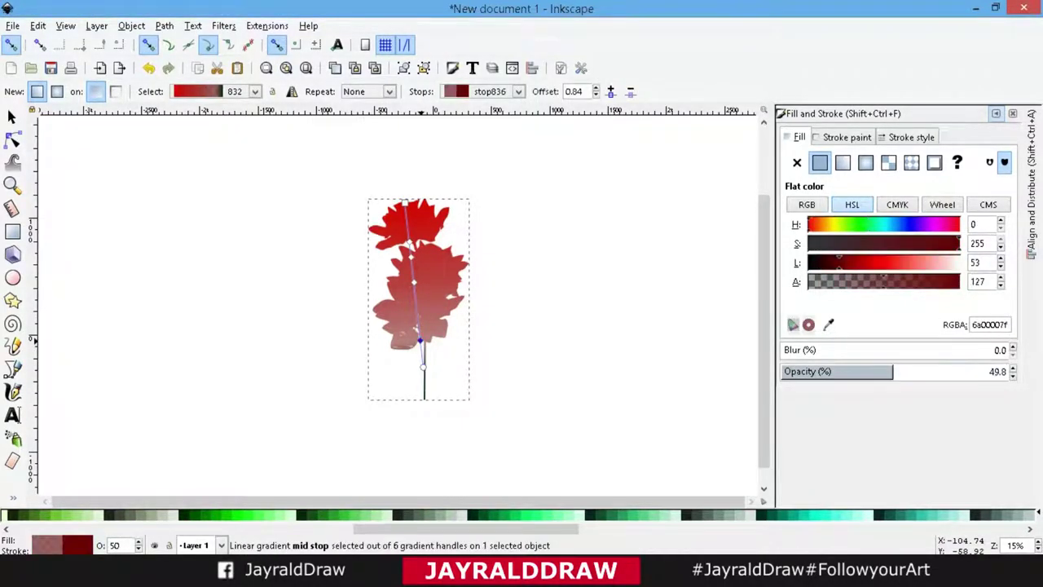
pyautogui.write('102')
pyautogui.press('Return')
pyautogui.moveTo(419, 341); pyautogui.dragTo(414, 314)
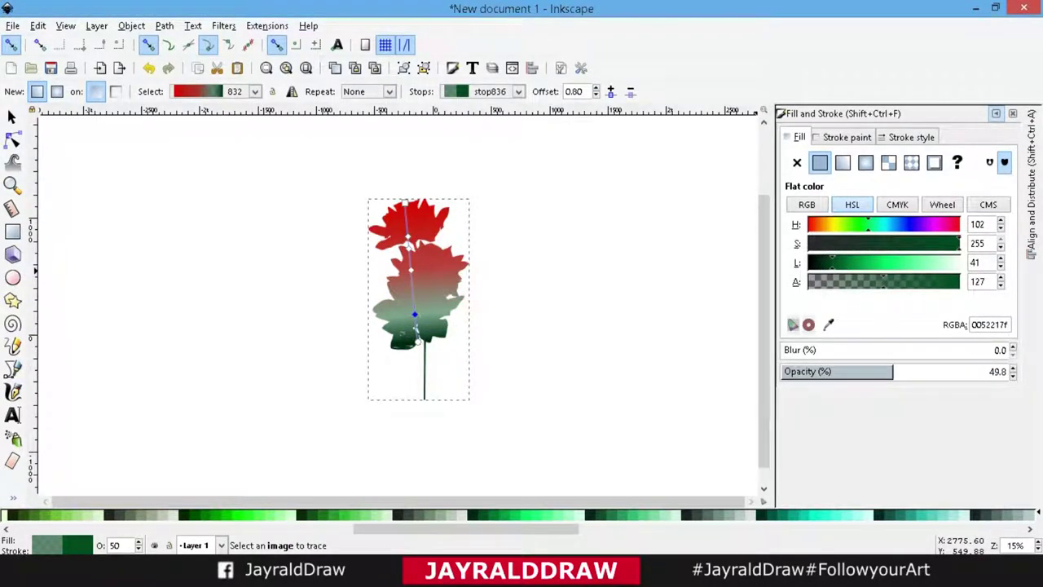
pyautogui.moveTo(883, 282); pyautogui.dragTo(960, 281)
# Step: Add a vivid red stop and a deep red top stop, pushing the bright red band lower
pyautogui.doubleClick(413, 283)
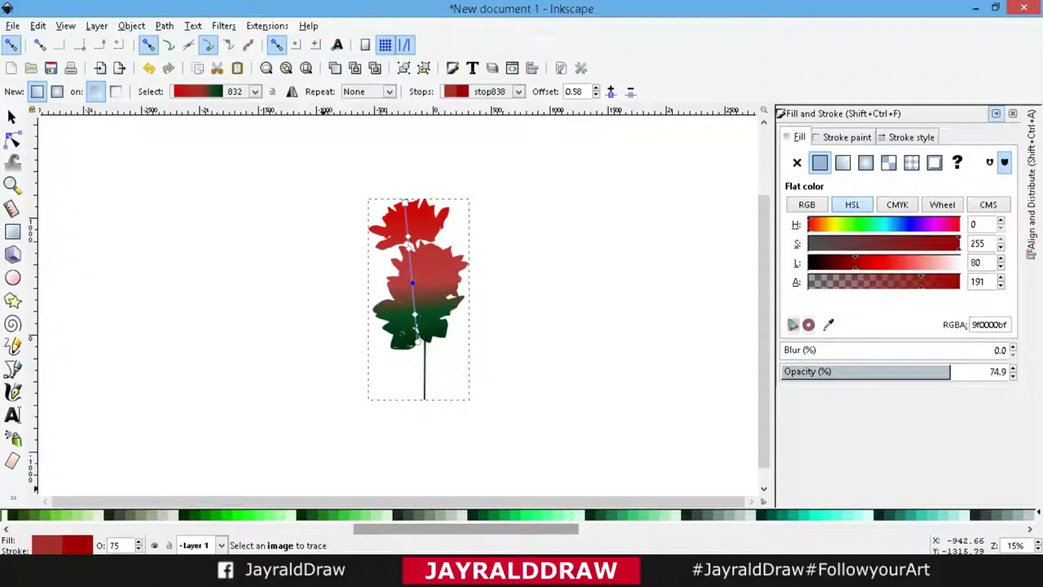
pyautogui.click(383, 515)
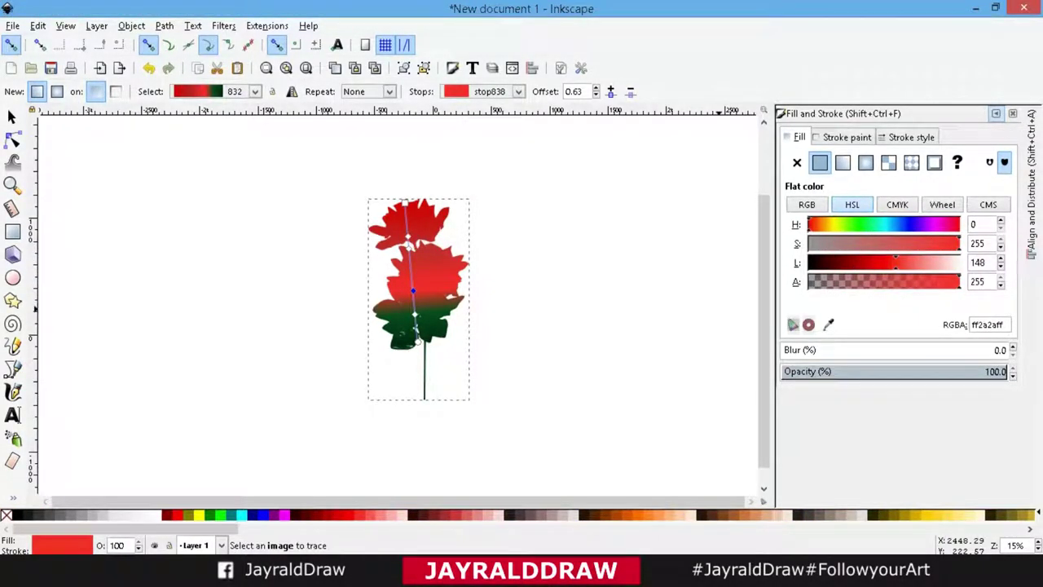
pyautogui.doubleClick(410, 267)
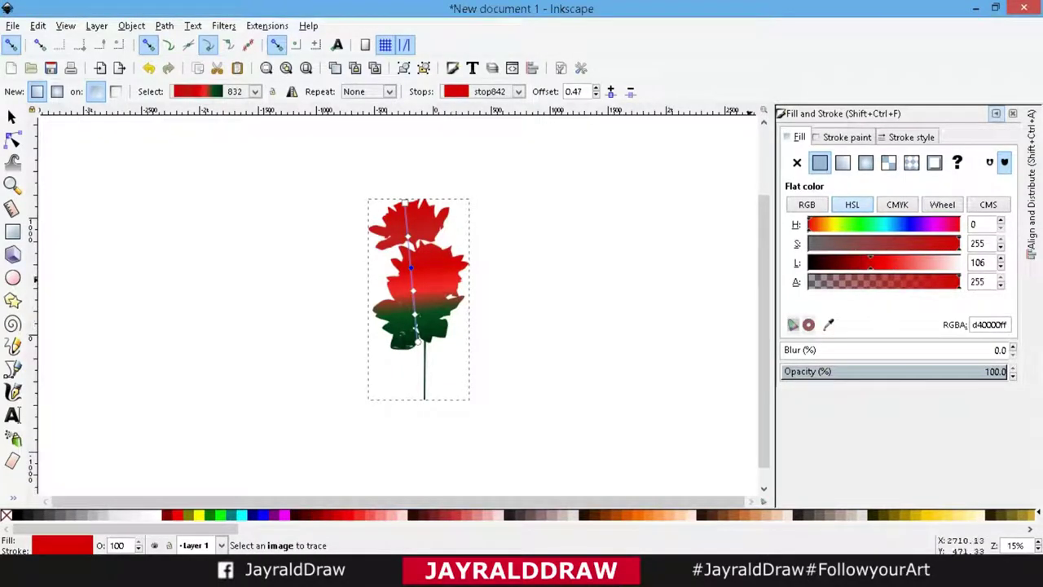
pyautogui.click(408, 236)
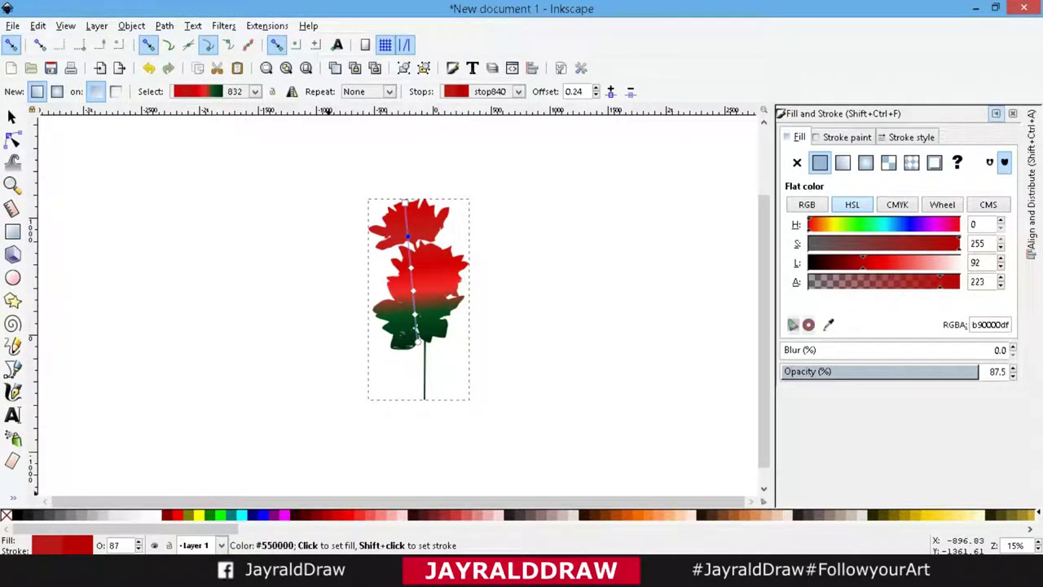
pyautogui.click(314, 515)
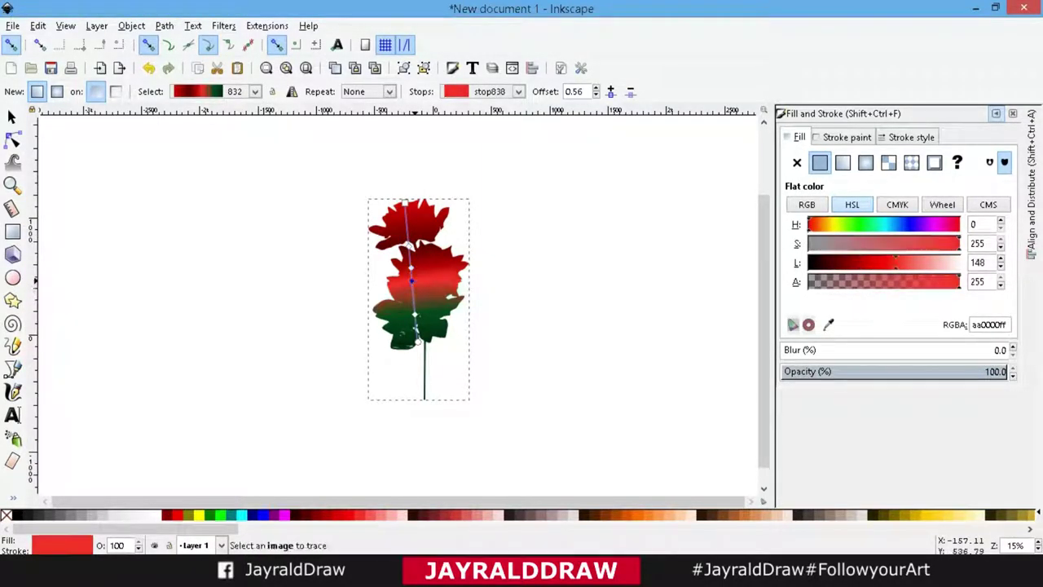
pyautogui.moveTo(413, 289); pyautogui.dragTo(412, 280)
pyautogui.click(405, 203)
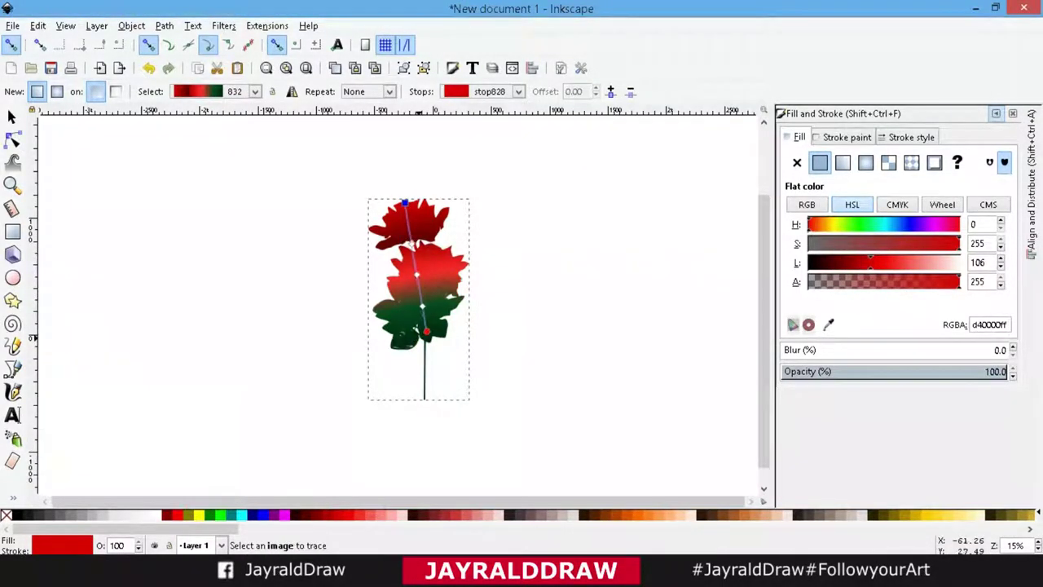
pyautogui.click(434, 335)
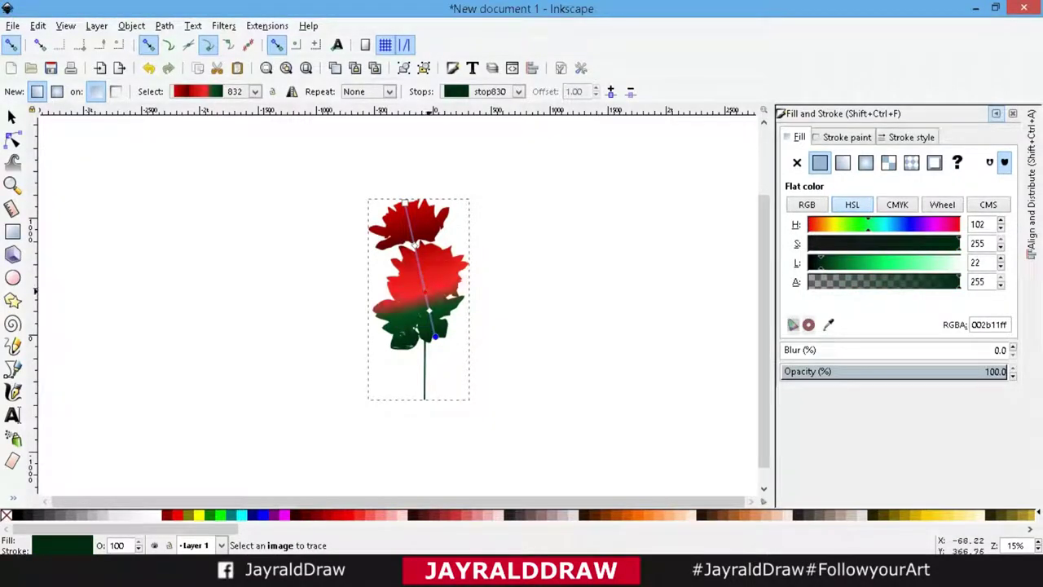
pyautogui.moveTo(411, 279); pyautogui.dragTo(427, 303)
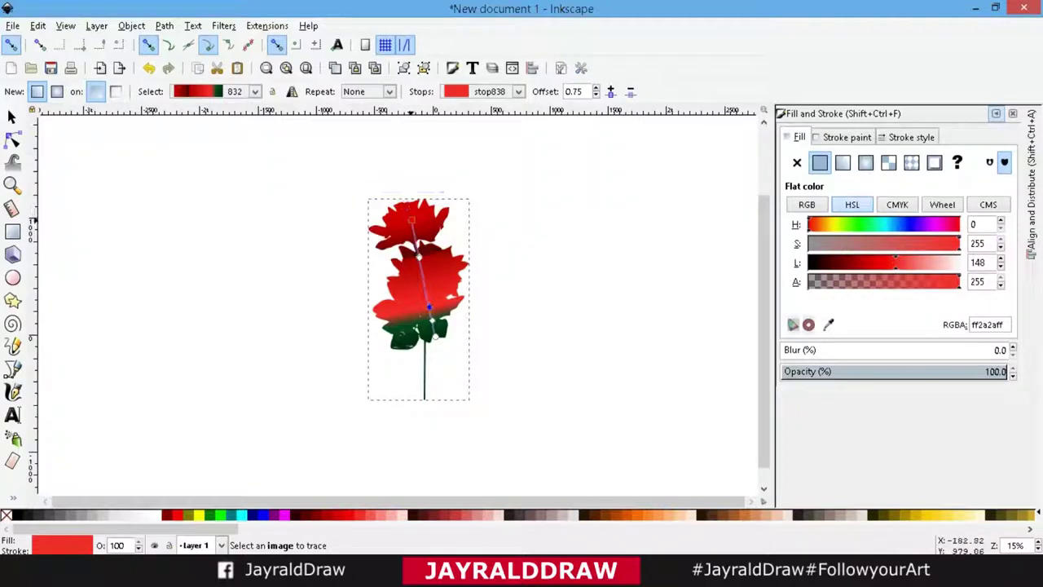
# Step: Add a dark red stop, fine-tune the stop positions, and darken the bottom green
pyautogui.doubleClick(418, 244)
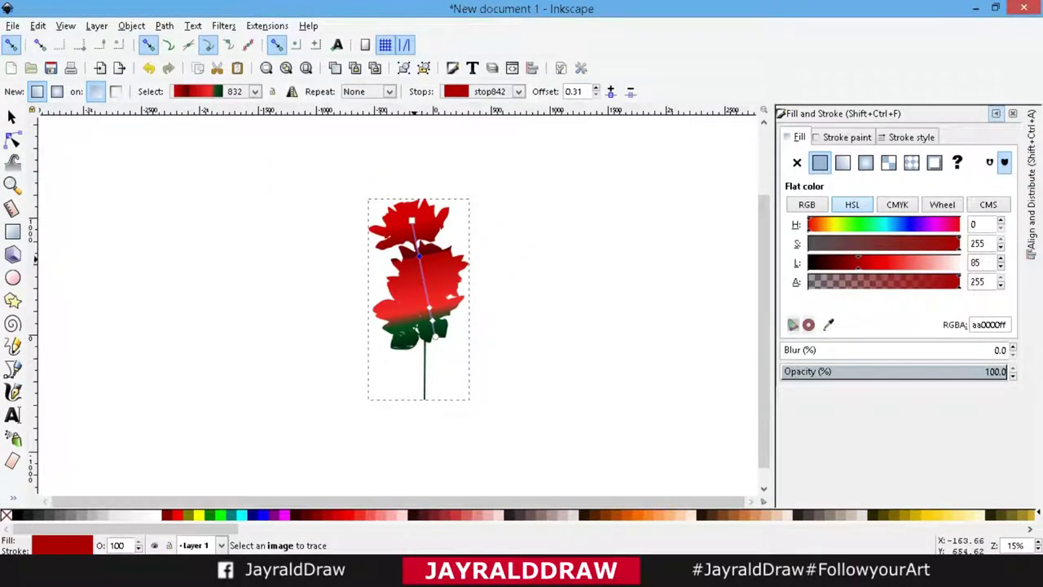
pyautogui.moveTo(427, 305); pyautogui.dragTo(426, 301)
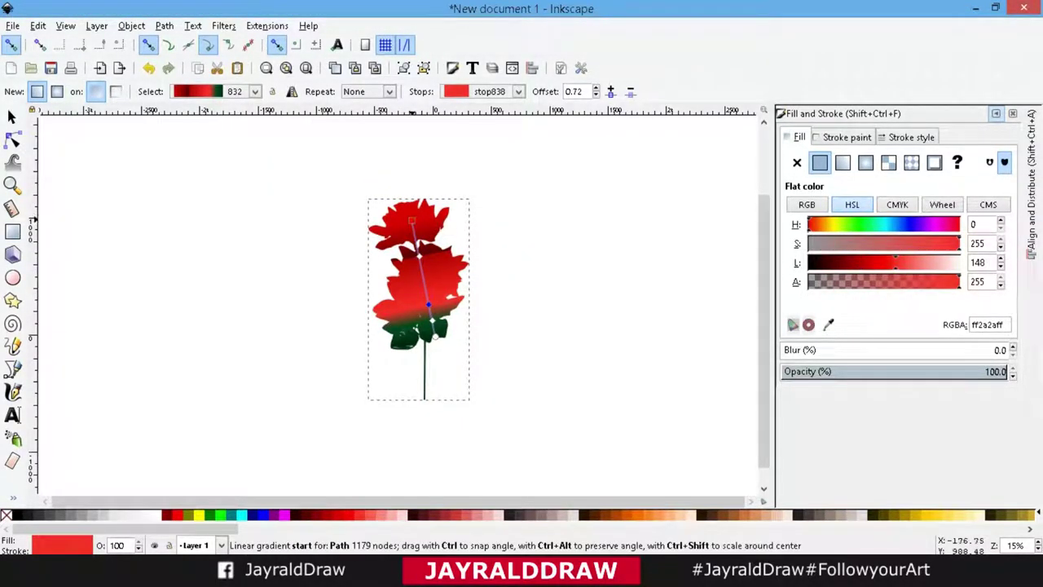
pyautogui.click(412, 220)
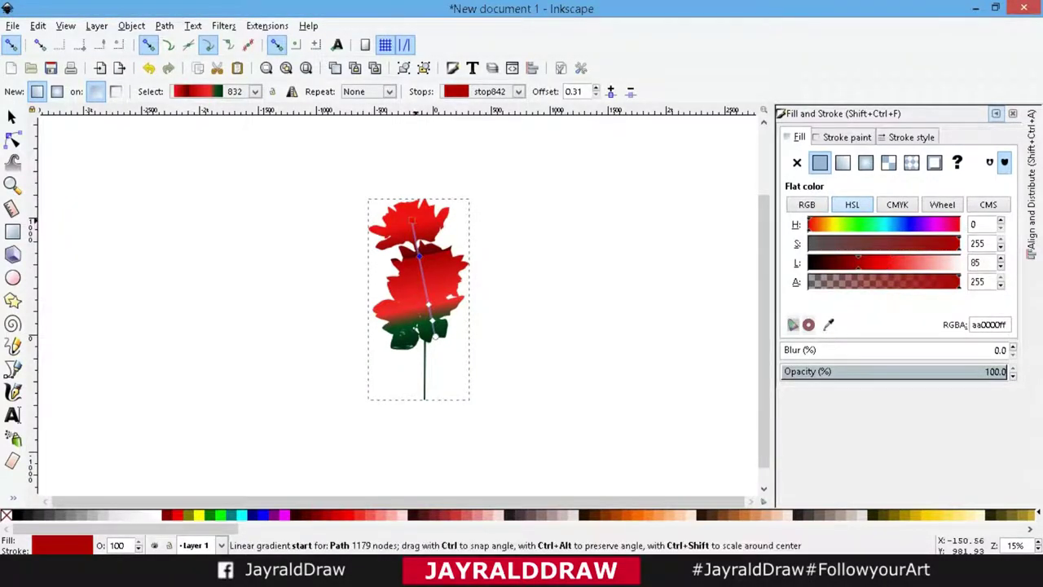
pyautogui.click(415, 244)
pyautogui.moveTo(431, 308); pyautogui.dragTo(424, 290)
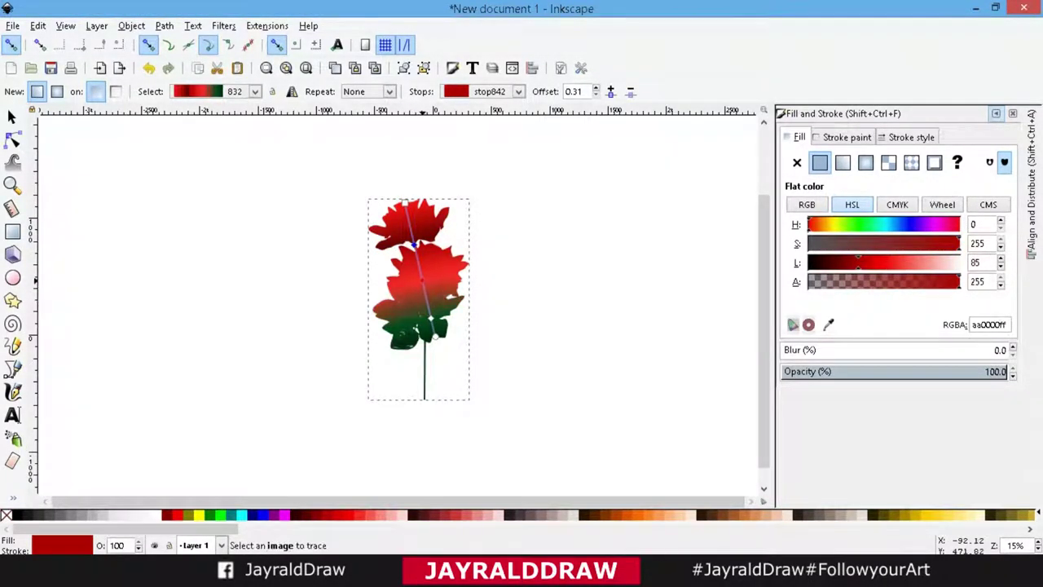
pyautogui.moveTo(416, 245); pyautogui.dragTo(416, 248)
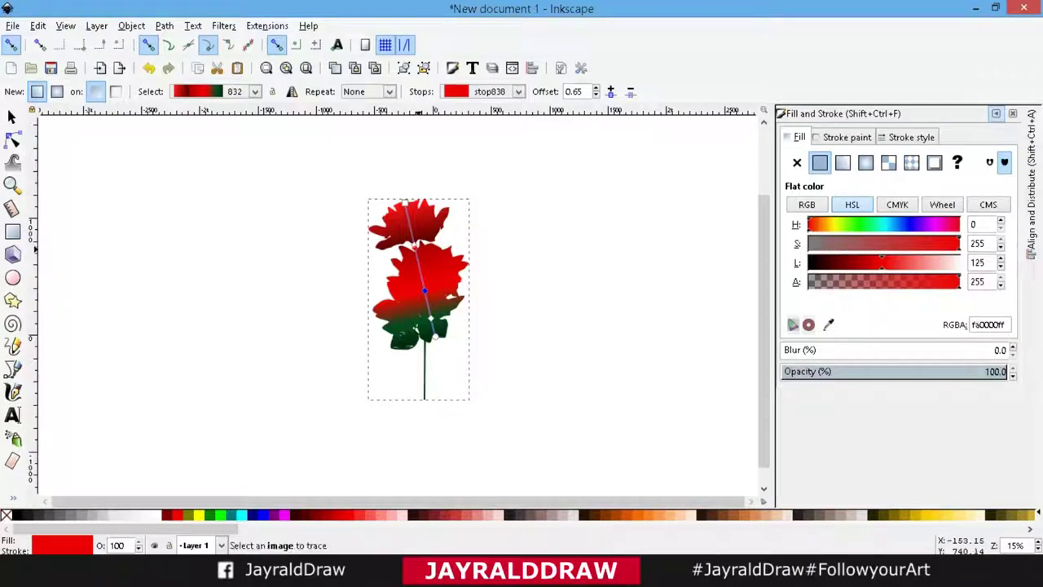
pyautogui.click(428, 319)
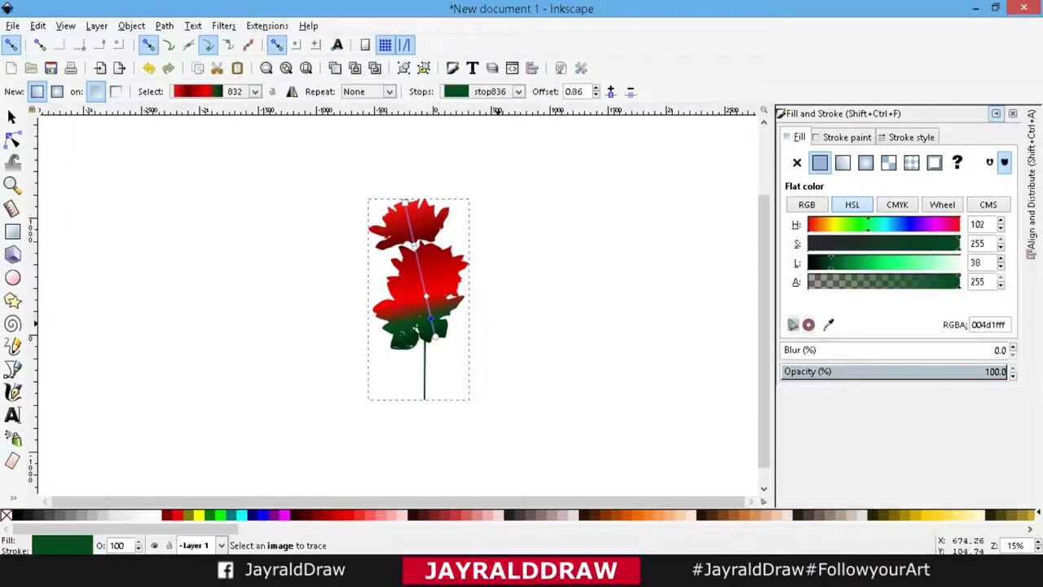
pyautogui.moveTo(831, 262); pyautogui.dragTo(833, 263)
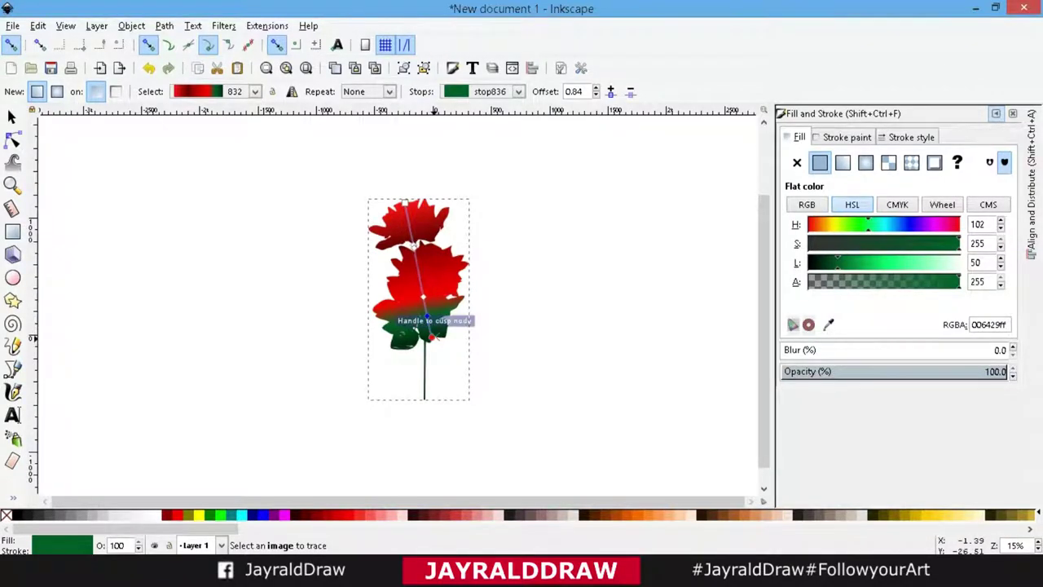
pyautogui.press('s')
pyautogui.press('Escape')
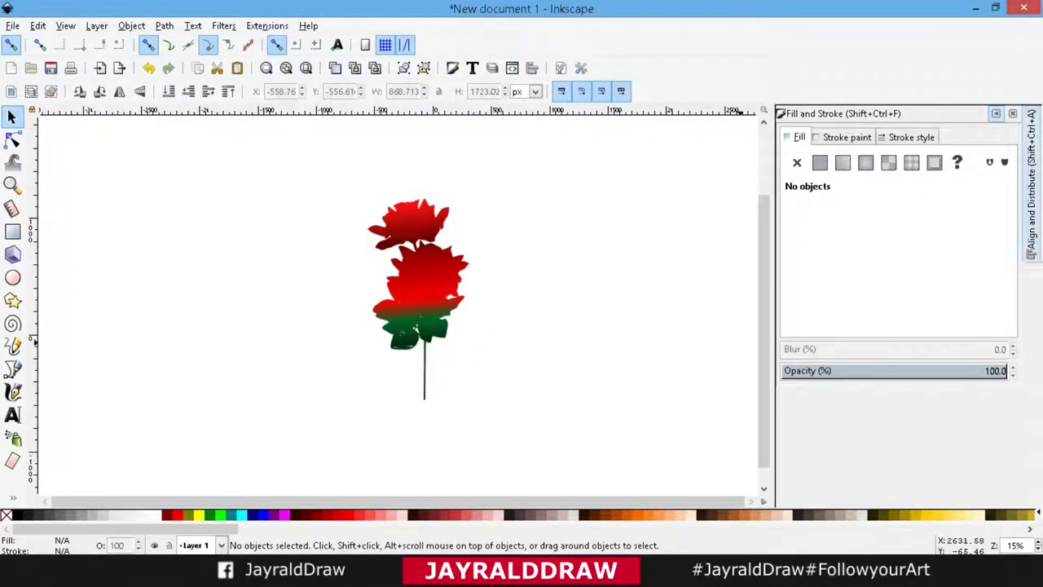
# Step: Duplicate the gradient rose and drag the copy to the right
pyautogui.click(996, 113)
pyautogui.rightClick(414, 273)
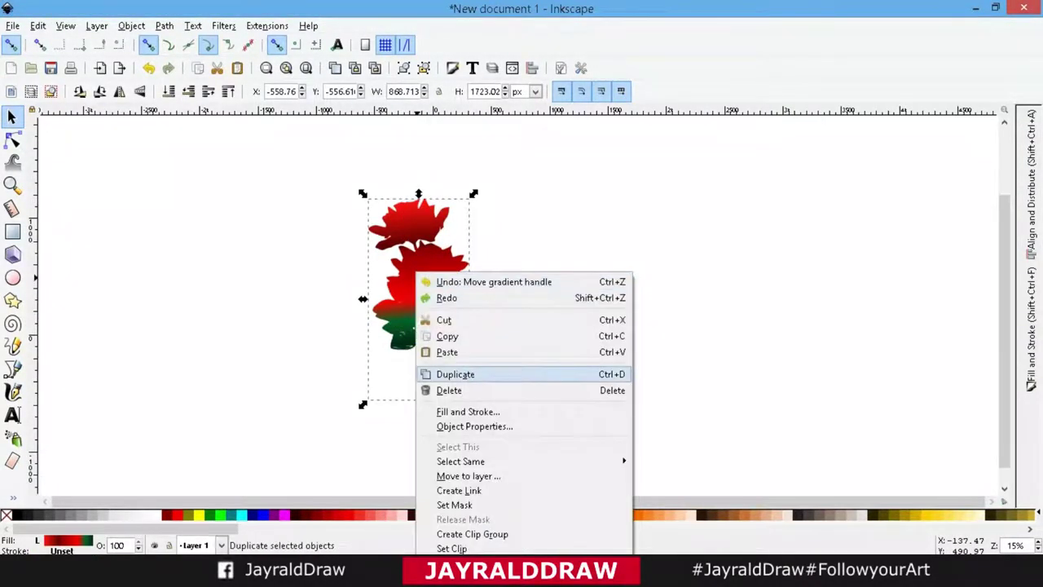
pyautogui.click(454, 373)
pyautogui.moveTo(420, 285); pyautogui.dragTo(611, 285)
# Step: Give the rose copy a flat solid black fill
pyautogui.click(1031, 326)
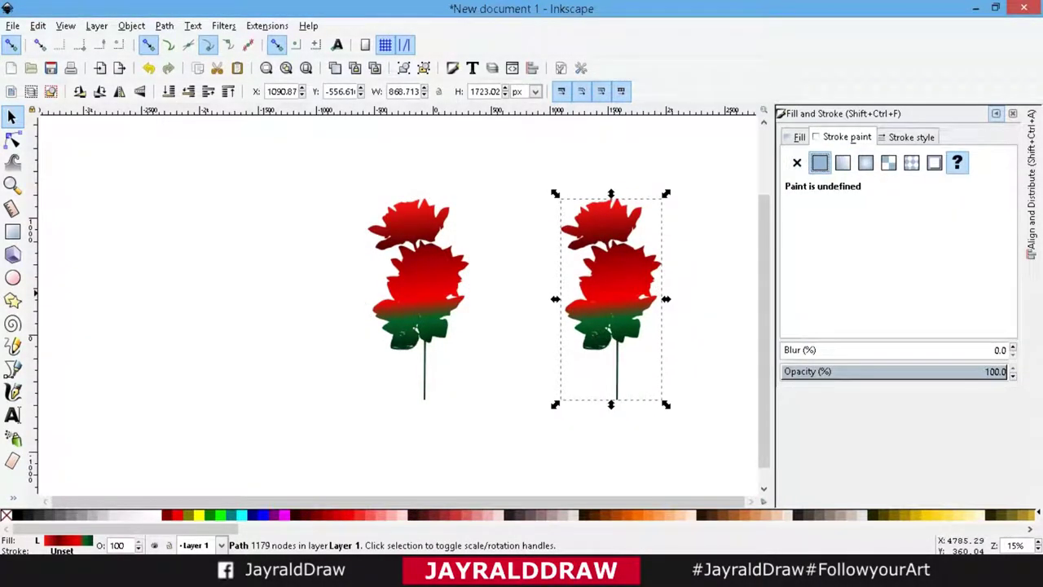
pyautogui.click(820, 162)
pyautogui.click(799, 137)
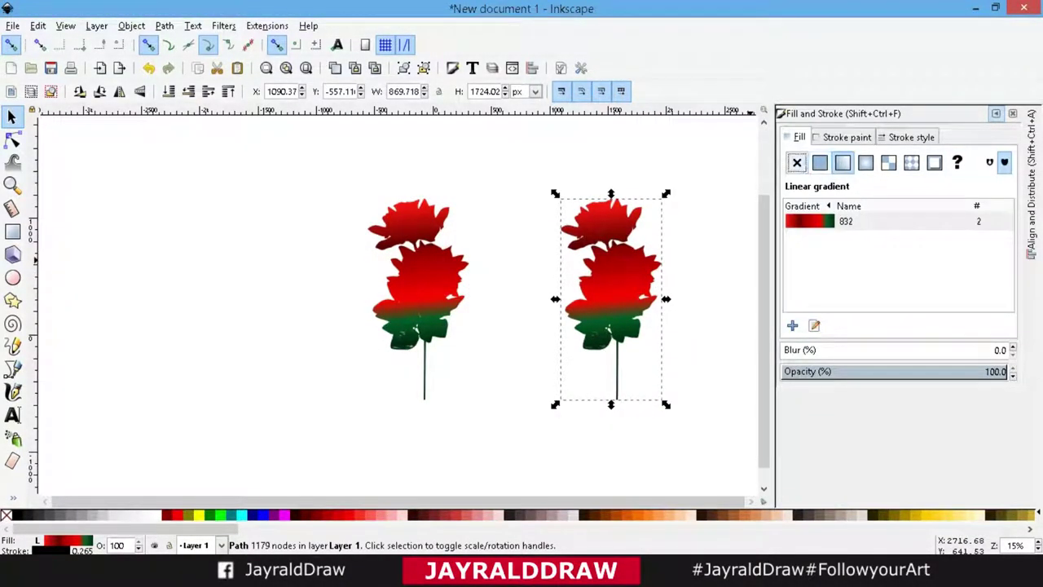
pyautogui.click(847, 137)
pyautogui.click(800, 137)
pyautogui.click(798, 163)
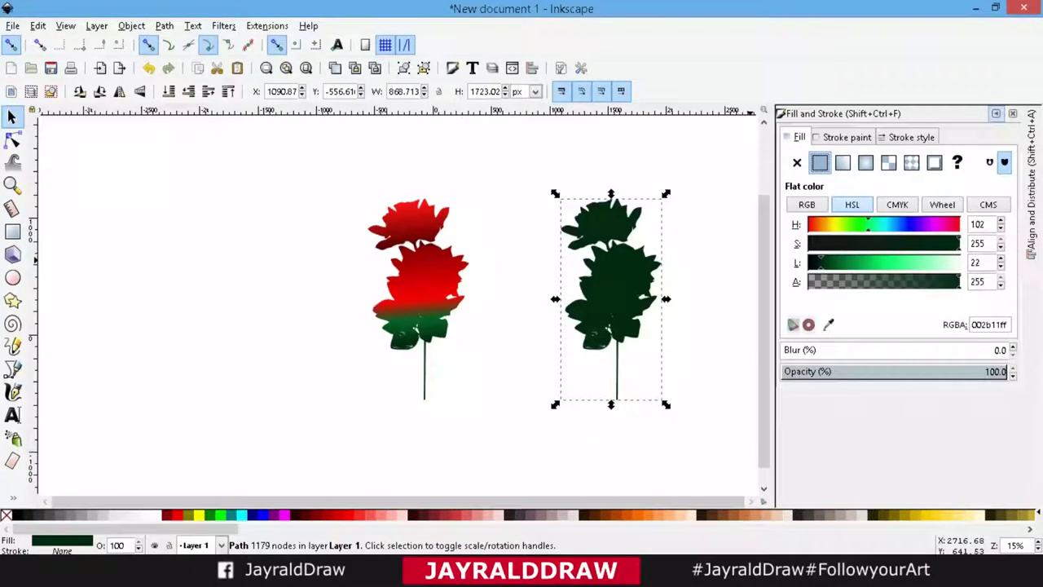
pyautogui.click(996, 114)
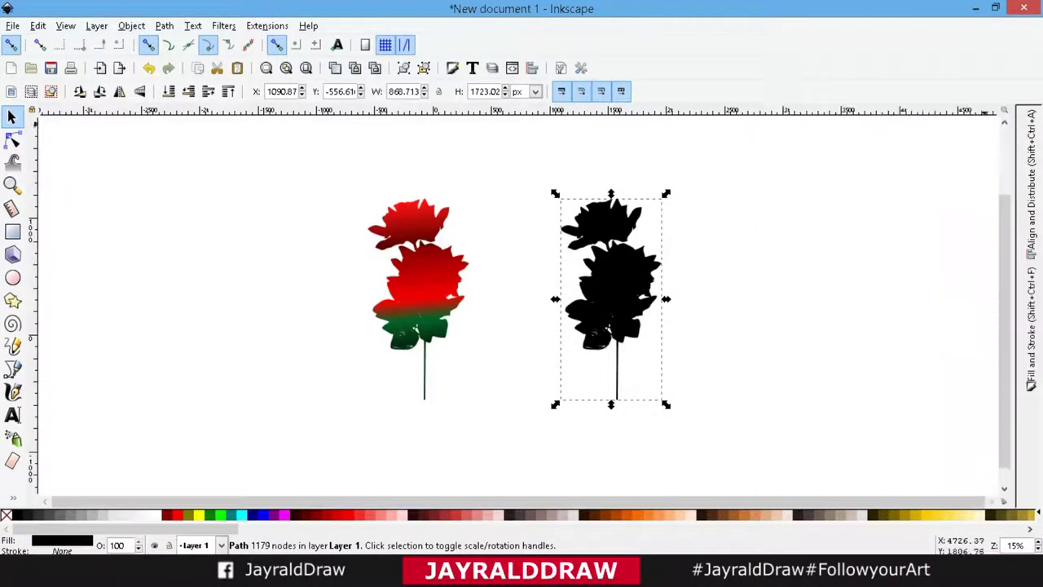
# Step: Nudge the black rose up and combine its parts into one group
pyautogui.moveTo(612, 269); pyautogui.dragTo(615, 261)
pyautogui.rightClick(615, 261)
pyautogui.click(654, 360)
pyautogui.rightClick(613, 262)
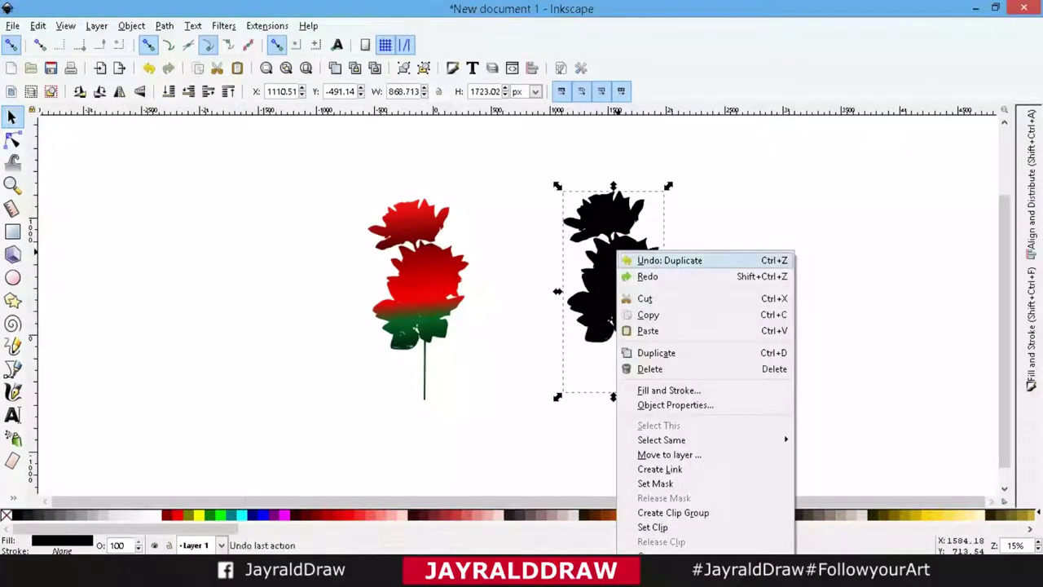
pyautogui.press('Escape')
pyautogui.hotkey('ctrl', 'shift', 'k')
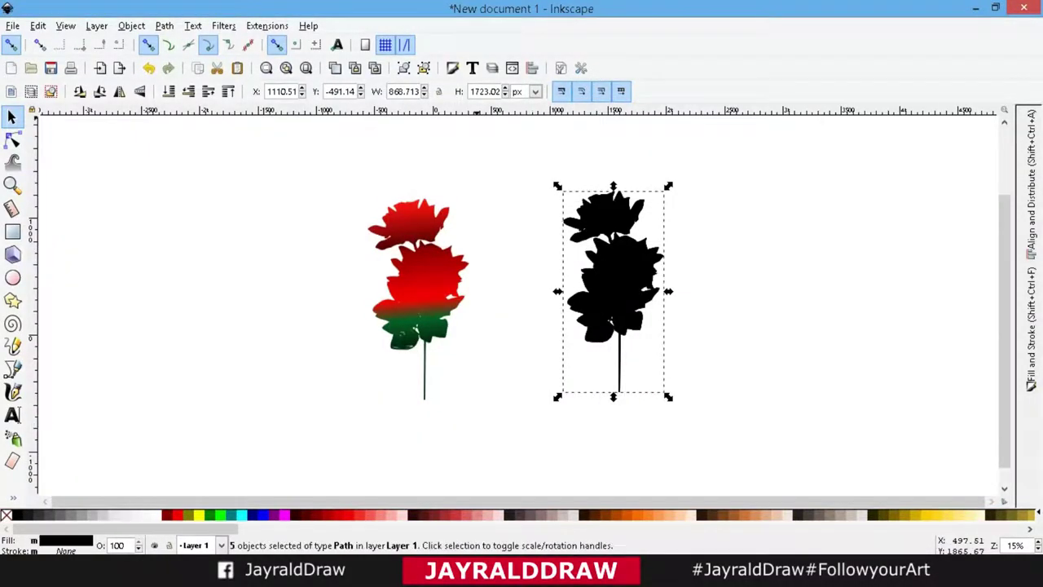
# Step: Nudge the black rose left and down, then select the gradient rose
pyautogui.click(403, 68)
pyautogui.moveTo(602, 273); pyautogui.dragTo(595, 276)
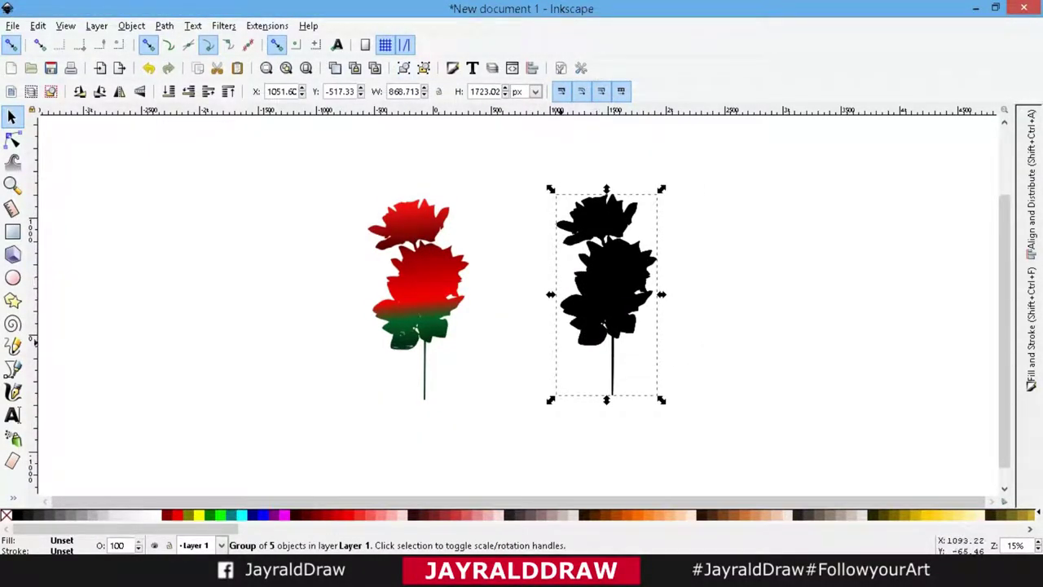
pyautogui.click(412, 260)
pyautogui.rightClick(412, 259)
pyautogui.click(424, 361)
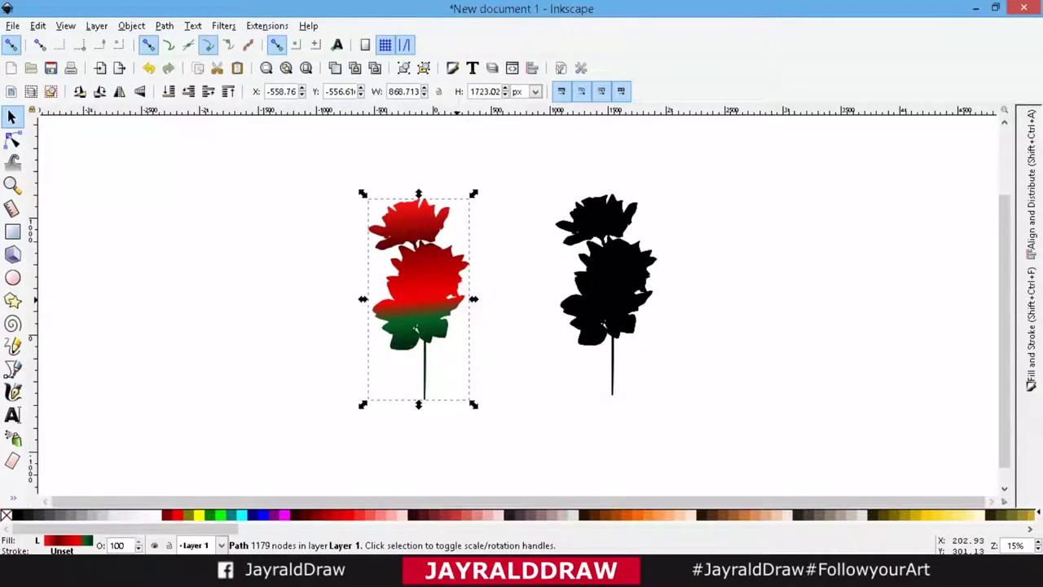
# Step: Move both the gradient and black roses left and up
pyautogui.moveTo(420, 269); pyautogui.dragTo(340, 224)
pyautogui.moveTo(607, 269); pyautogui.dragTo(507, 245)
pyautogui.moveTo(664, 420); pyautogui.dragTo(244, 131)
pyautogui.click(1031, 187)
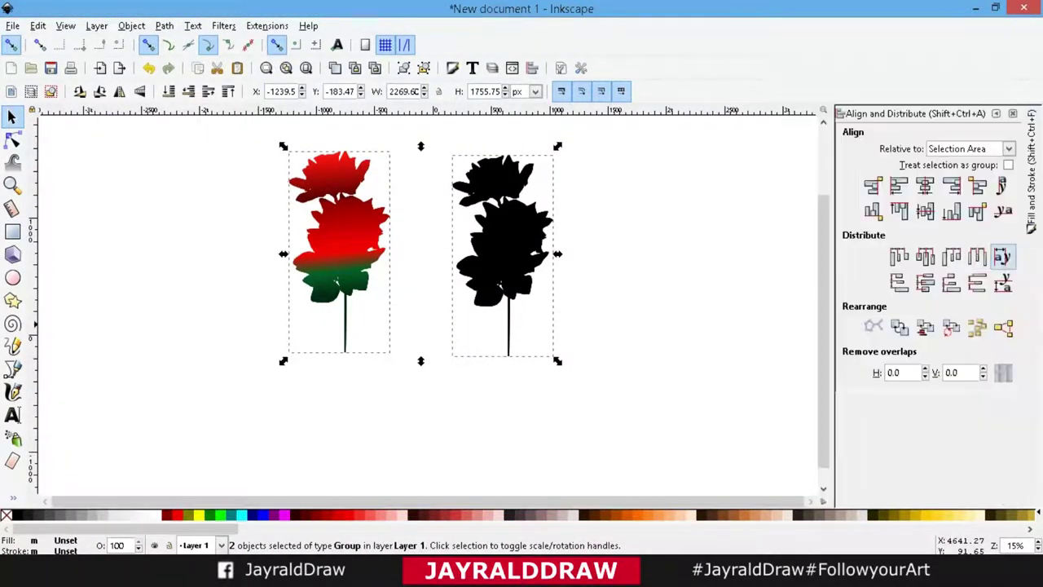
pyautogui.press('Escape')
pyautogui.press('F12')
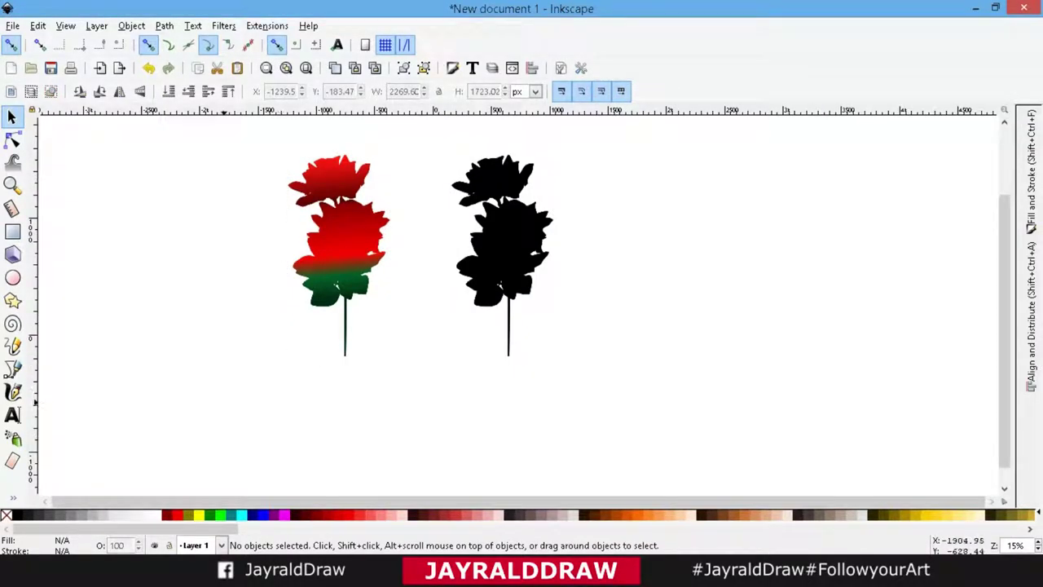
# Step: Draw a tall rectangle right of the roses and resize it larger
pyautogui.click(12, 231)
pyautogui.moveTo(628, 160); pyautogui.dragTo(755, 439)
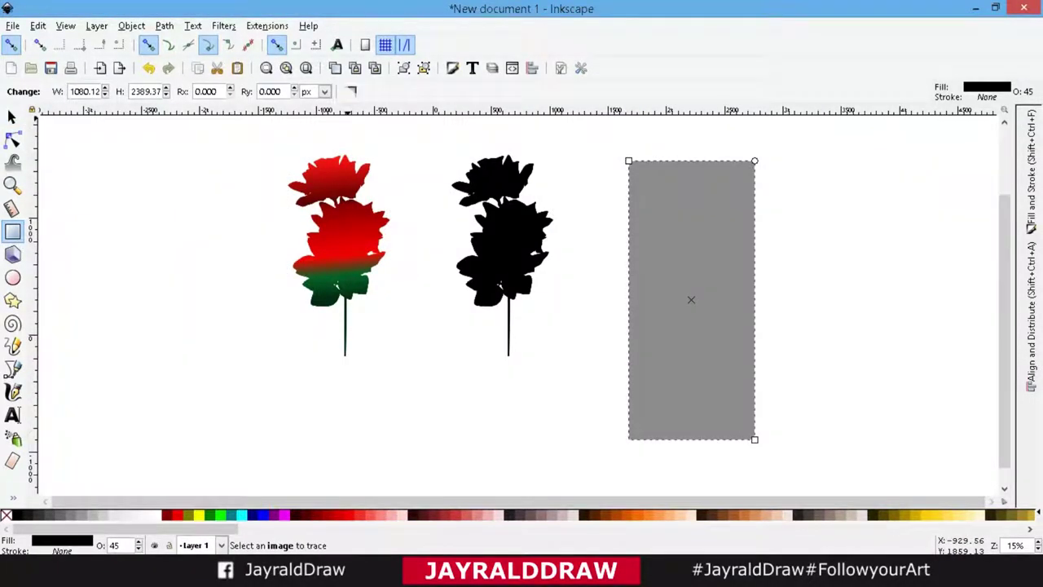
pyautogui.press('s')
pyautogui.moveTo(691, 299); pyautogui.dragTo(636, 286)
pyautogui.moveTo(708, 434); pyautogui.dragTo(734, 447)
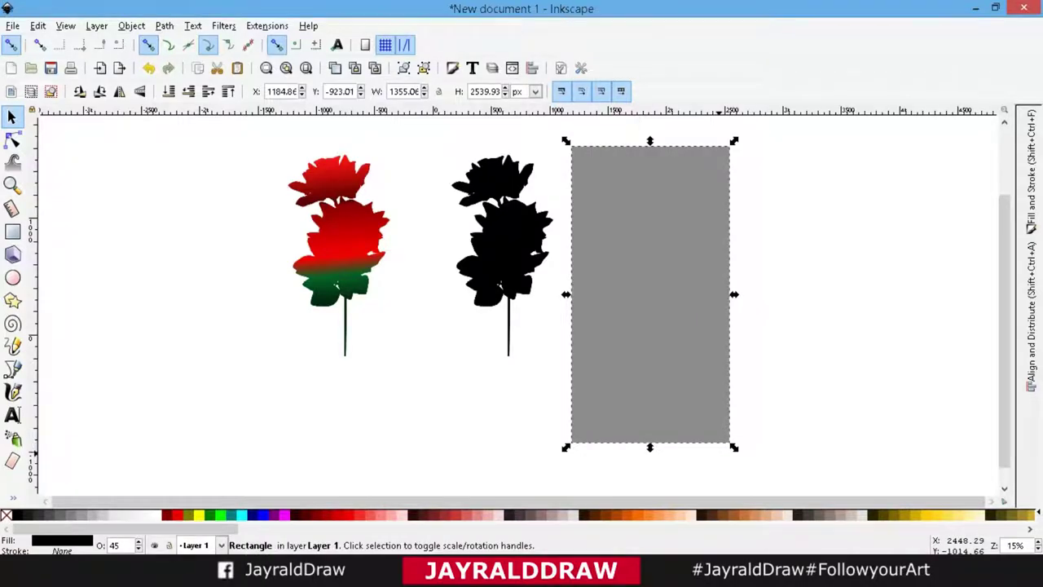
# Step: Give the rectangle a pale pink fill at 45% opacity and move the gradient rose onto it
pyautogui.click(118, 514)
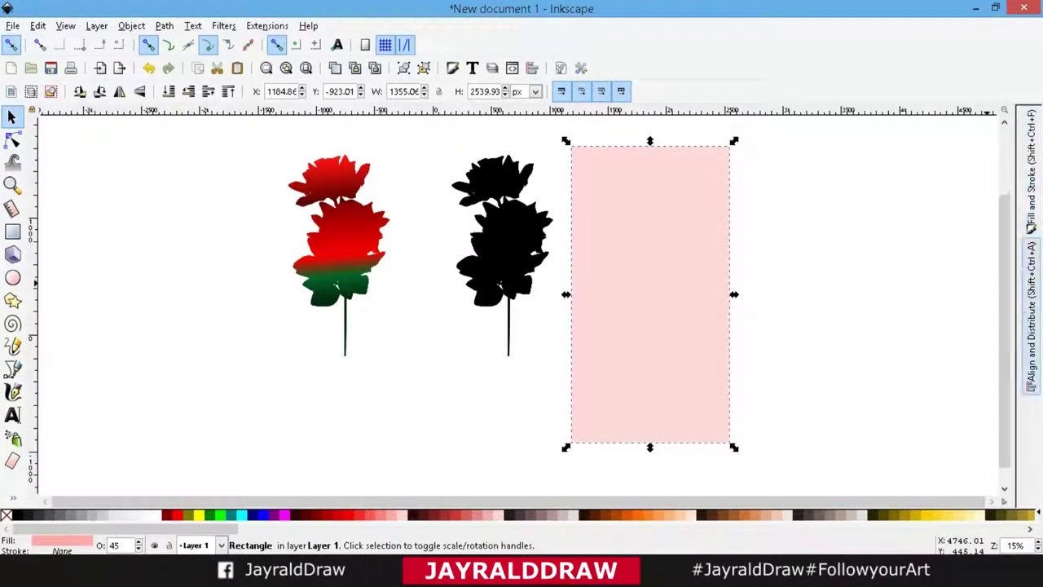
pyautogui.click(1031, 203)
pyautogui.click(995, 113)
pyautogui.press('Escape')
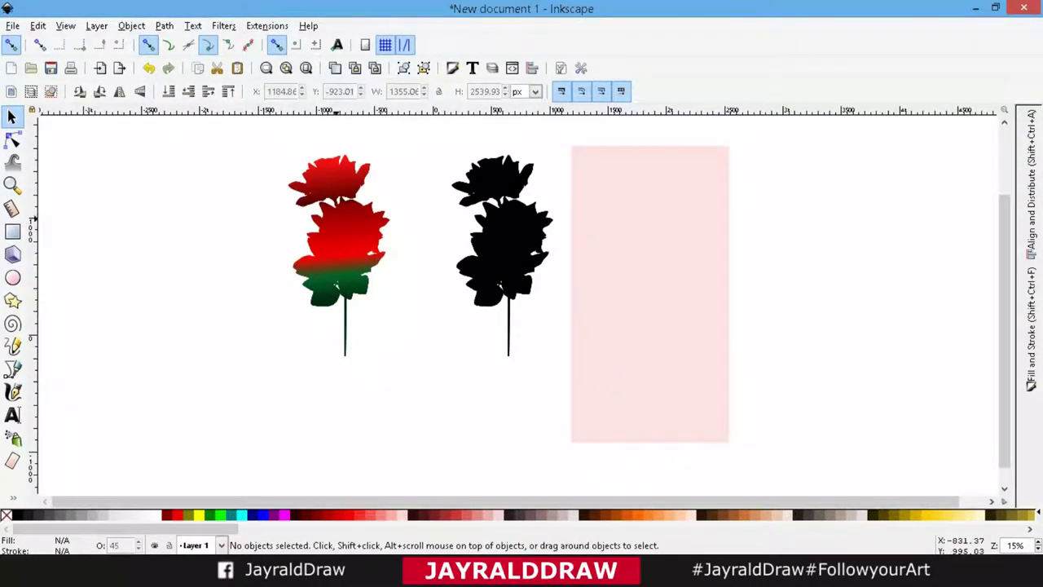
pyautogui.moveTo(339, 237)
pyautogui.mouseDown()
pyautogui.moveTo(622, 271)
pyautogui.moveTo(654, 321)
pyautogui.mouseUp()
# Step: Raise and shrink the gradient rose, then shrink the black rose onto the pink card
pyautogui.click(228, 91)
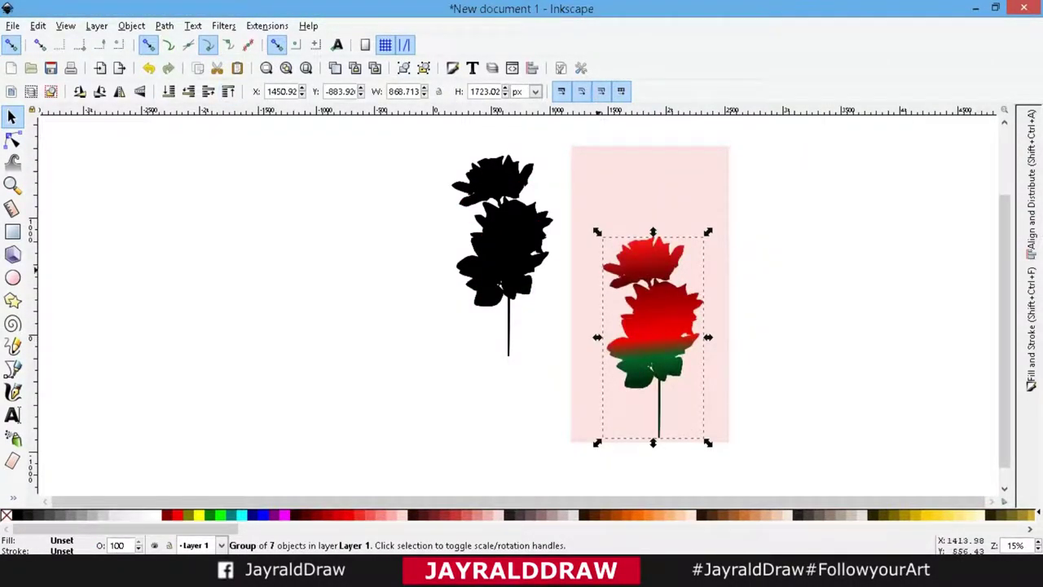
pyautogui.moveTo(707, 443)
pyautogui.mouseDown()
pyautogui.moveTo(641, 303)
pyautogui.moveTo(645, 199)
pyautogui.mouseUp()
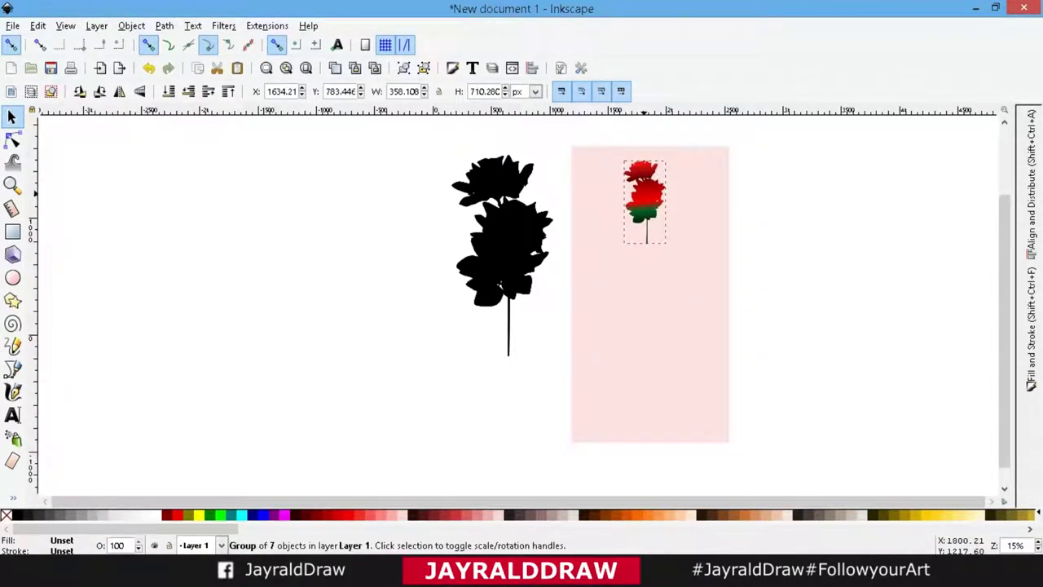
pyautogui.moveTo(557, 360); pyautogui.dragTo(500, 248)
pyautogui.moveTo(473, 199)
pyautogui.mouseDown()
pyautogui.moveTo(610, 319)
pyautogui.moveTo(433, 315)
pyautogui.moveTo(498, 315)
pyautogui.mouseUp()
# Step: Duplicate the black rose as the red rose and place it beside the black one
pyautogui.hotkey('ctrl', 'a')
pyautogui.click(433, 315)
pyautogui.hotkey('ctrl', 'd')
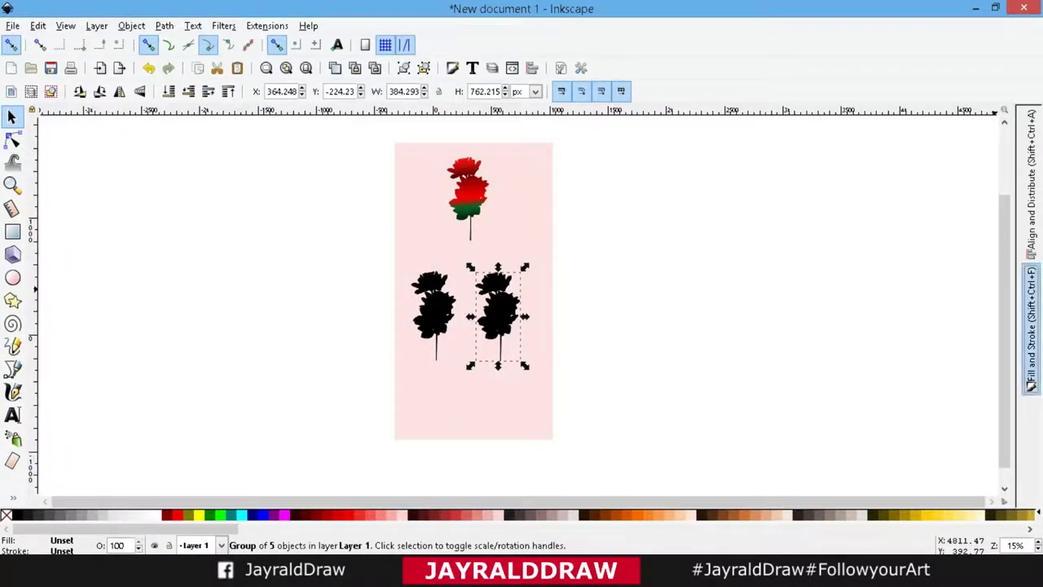
pyautogui.click(1031, 326)
pyautogui.moveTo(937, 263); pyautogui.dragTo(872, 262)
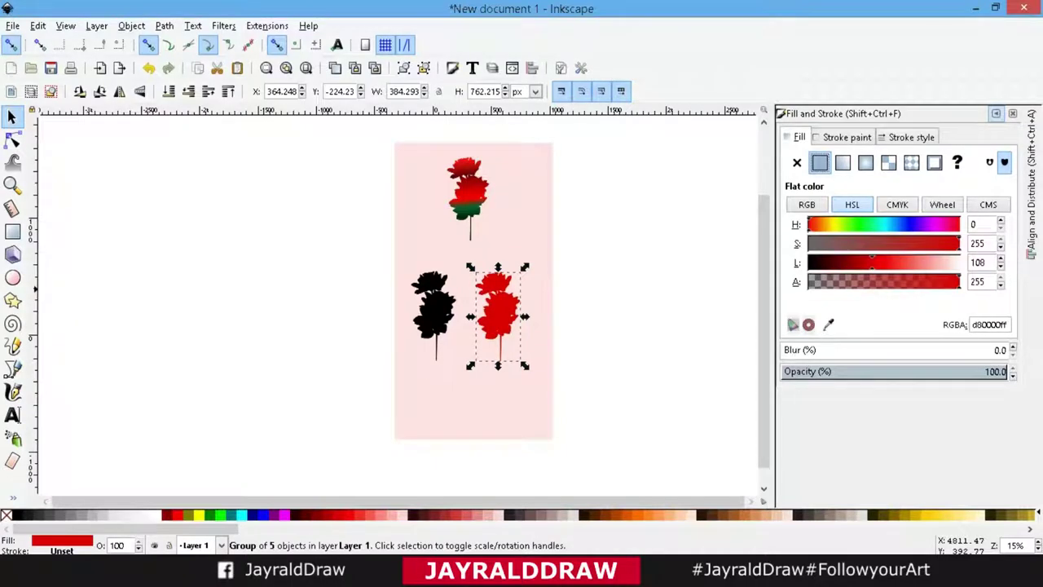
pyautogui.click(995, 114)
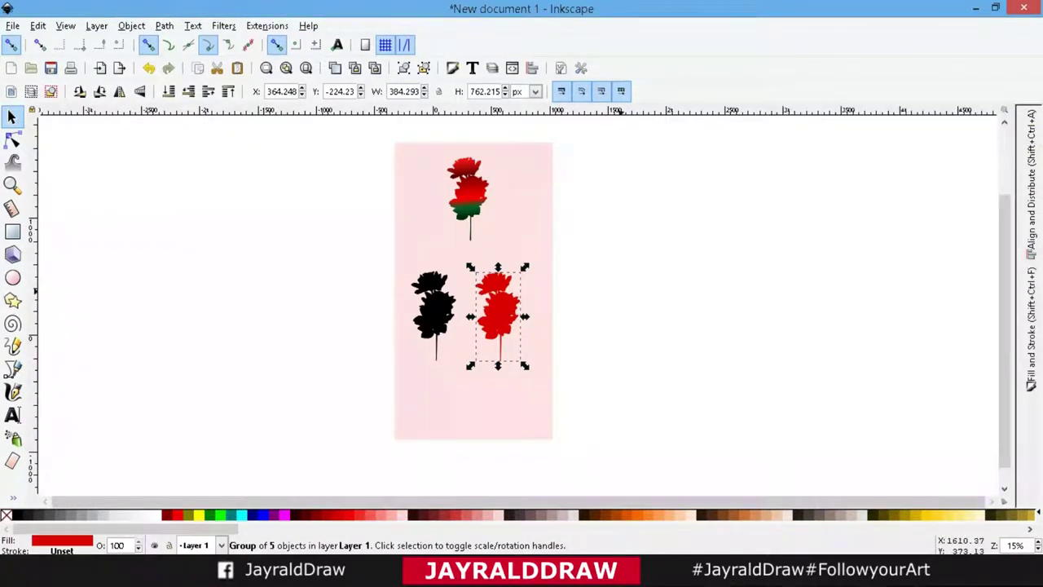
# Step: Select the red and black roses and bring up the Align and Distribute panel
pyautogui.click(636, 366)
pyautogui.click(498, 310)
pyautogui.keyDown('shift'); pyautogui.click(433, 310); pyautogui.keyUp('shift')
pyautogui.click(1031, 196)
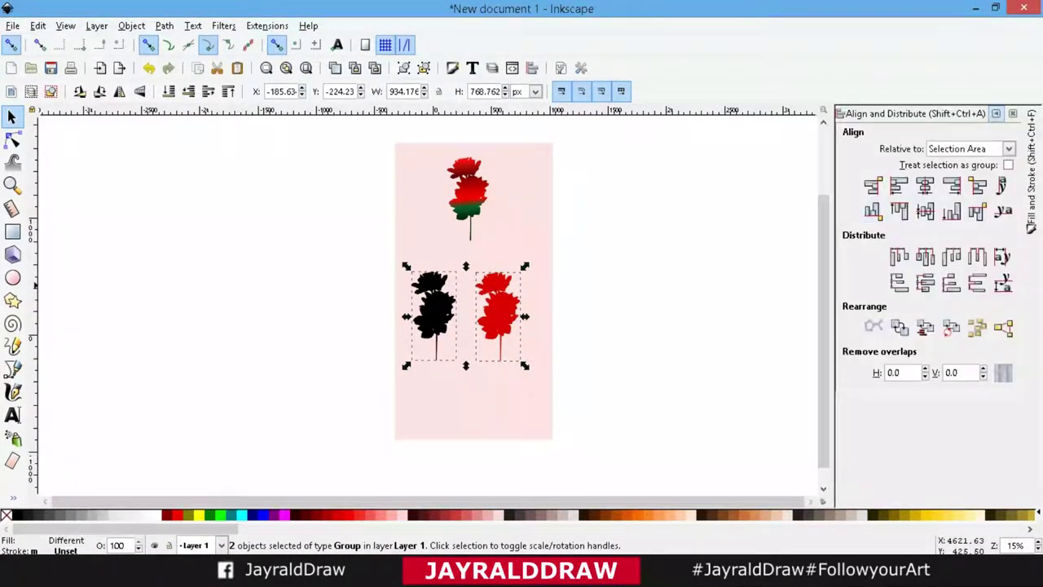
pyautogui.click(679, 203)
# Step: Centre the black and red roses on the vertical axis of the pink card
pyautogui.click(498, 314)
pyautogui.keyDown('shift'); pyautogui.click(434, 304); pyautogui.keyUp('shift')
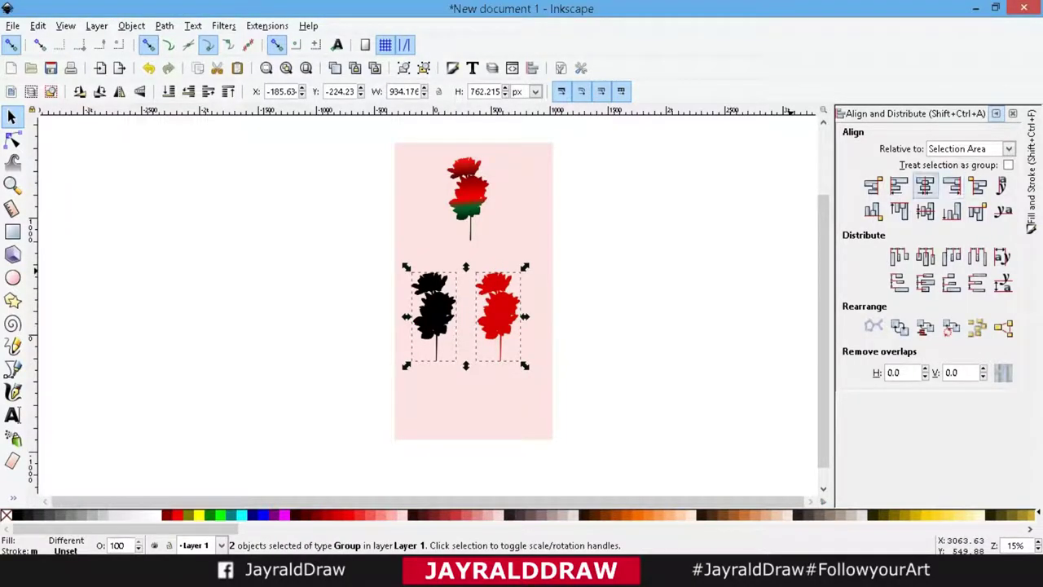
pyautogui.click(635, 367)
pyautogui.click(498, 313)
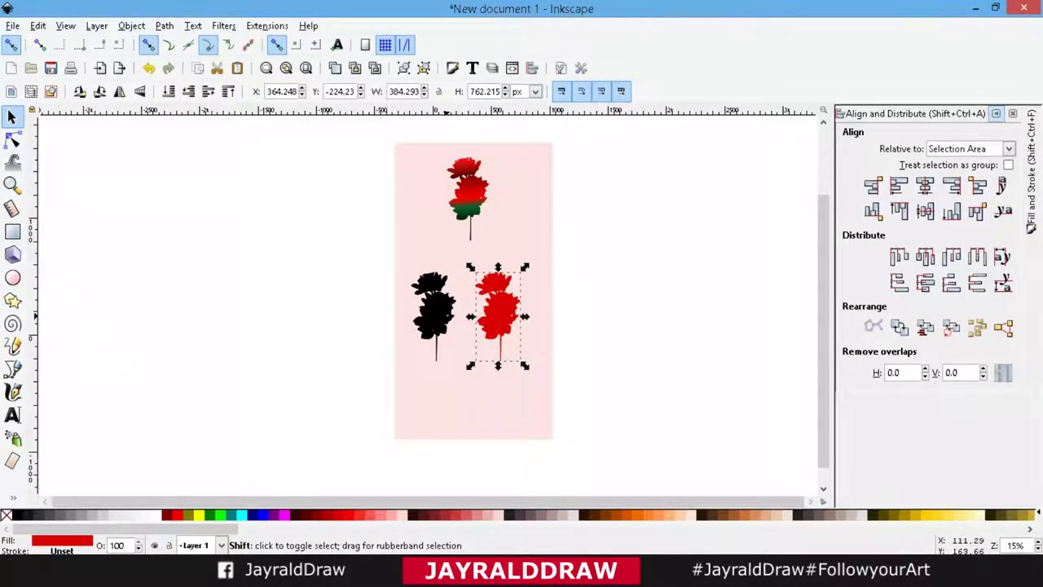
pyautogui.keyDown('shift'); pyautogui.click(434, 305); pyautogui.keyUp('shift')
pyautogui.click(925, 185)
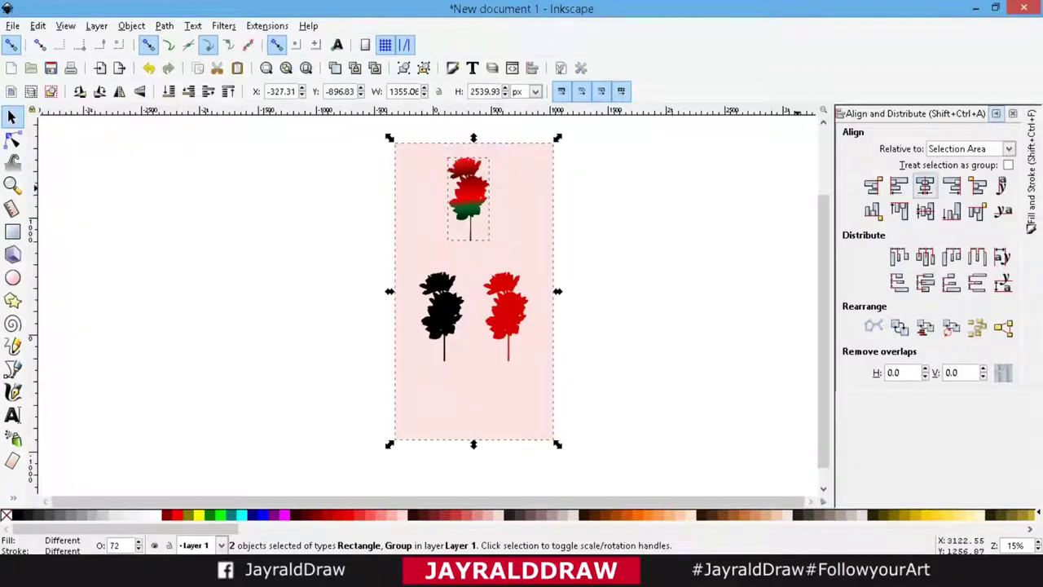
pyautogui.click(925, 186)
pyautogui.click(995, 113)
# Step: Add a test text line 'Rose' at the card's bottom
pyautogui.click(12, 415)
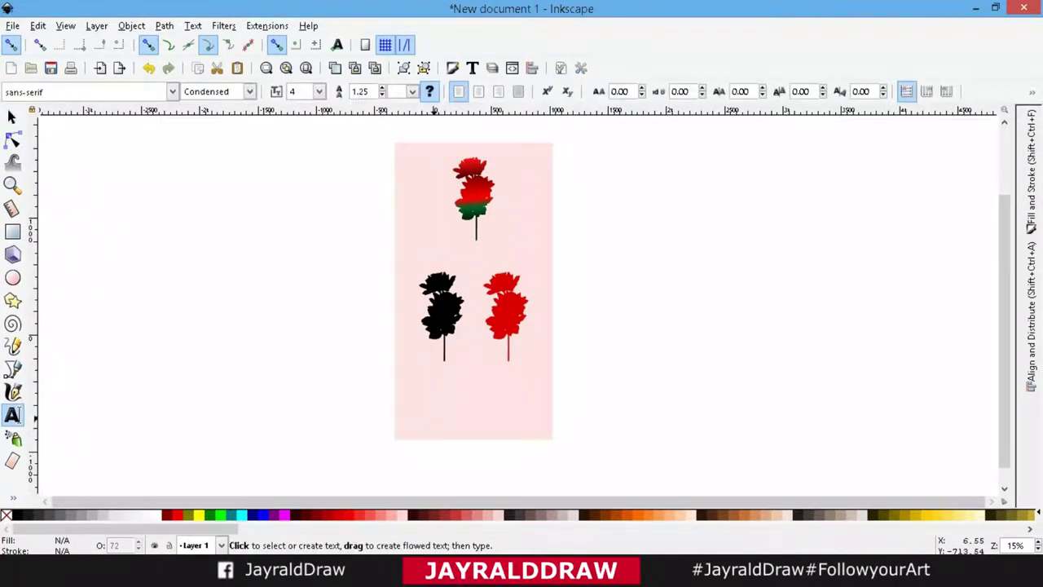
pyautogui.click(432, 419)
pyautogui.write('Rose')
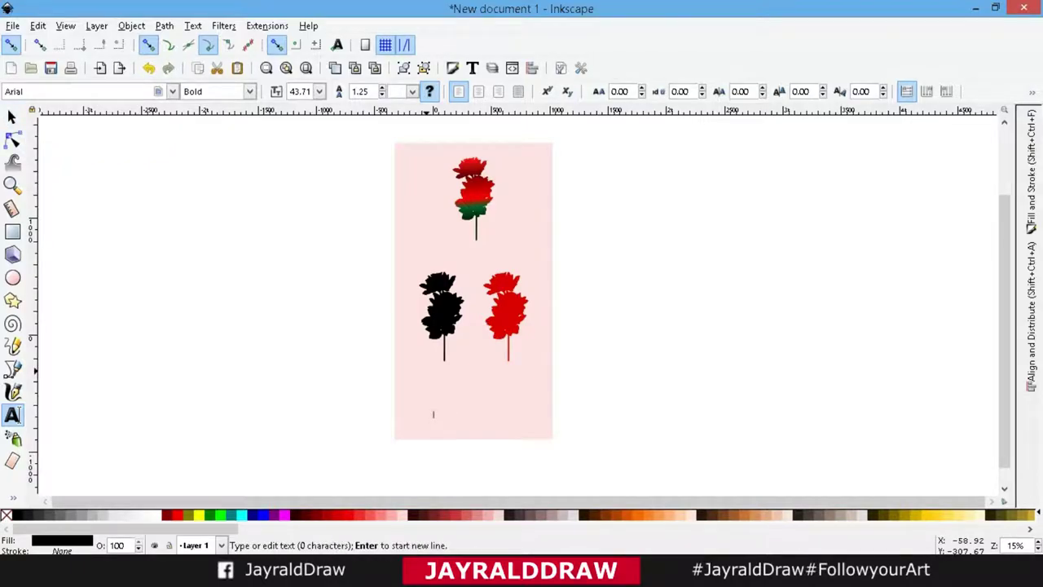
pyautogui.click(12, 116)
# Step: Zoom to the gradient rose and type 'Logo Name' and 'Tagline here' beside its stem
pyautogui.click(477, 198)
pyautogui.press('3')
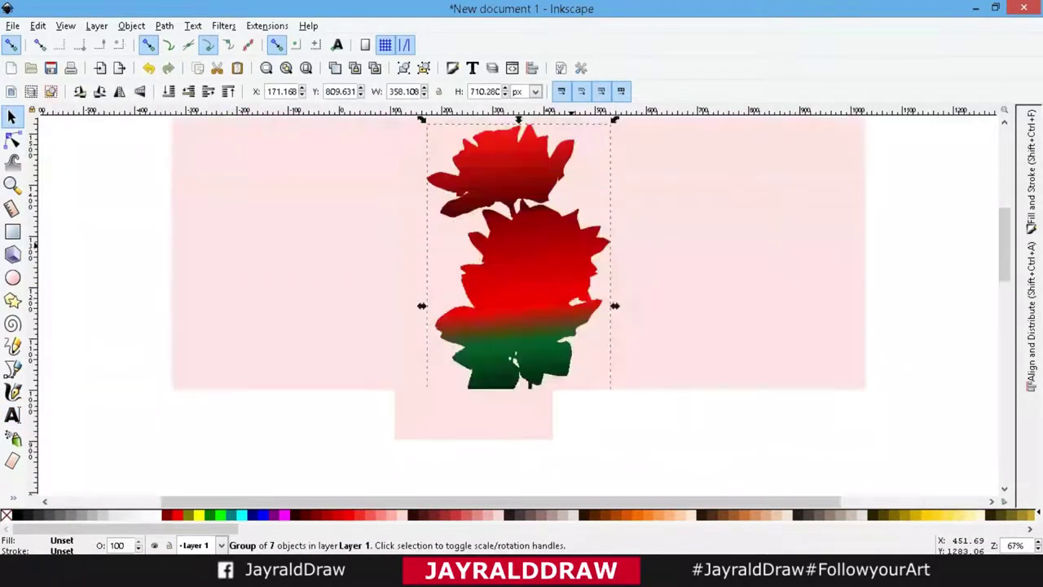
pyautogui.press('t')
pyautogui.click(554, 341)
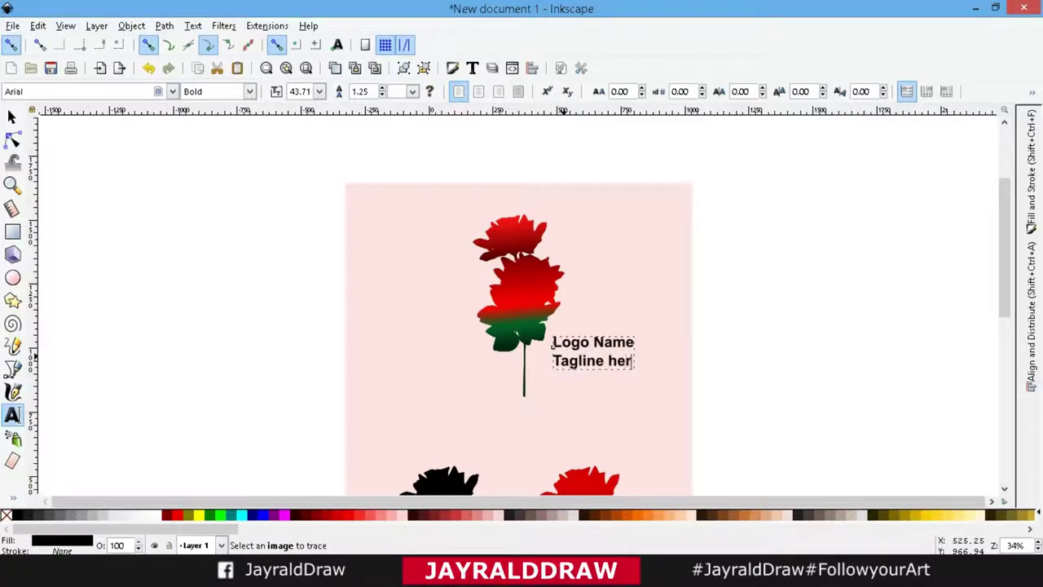
pyautogui.press('F1')
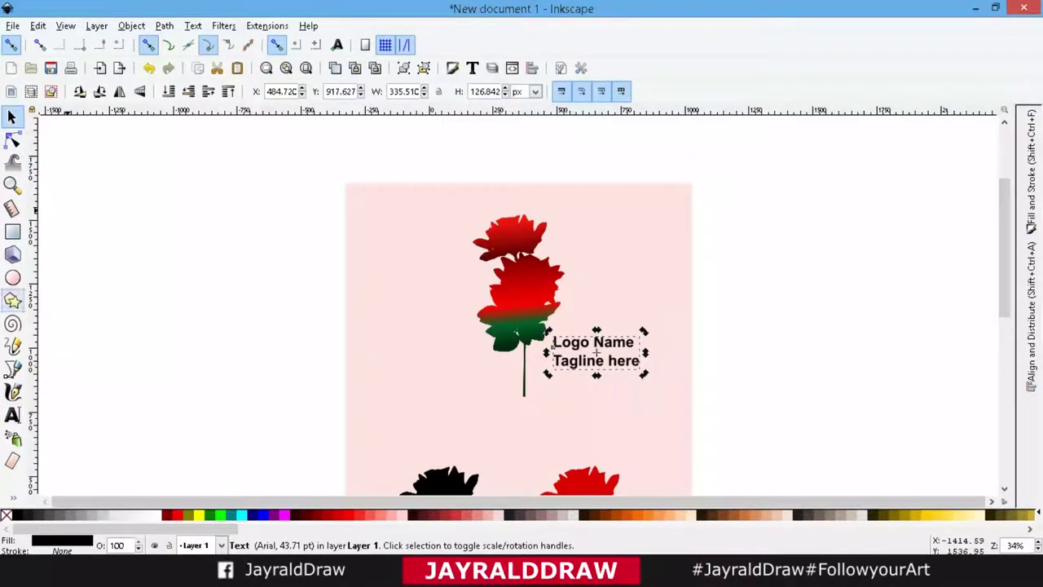
# Step: Split 'Tagline here' out of the text block into its own text object
pyautogui.doubleClick(596, 352)
pyautogui.moveTo(639, 361)
pyautogui.mouseDown()
pyautogui.moveTo(554, 356)
pyautogui.moveTo(585, 374)
pyautogui.moveTo(651, 355)
pyautogui.moveTo(623, 377)
pyautogui.moveTo(584, 359)
pyautogui.mouseUp()
pyautogui.rightClick(555, 344)
pyautogui.click(601, 102)
pyautogui.write('tTagline here')
pyautogui.press('F1')
# Step: Enlarge Logo Name to about 119%, shrink Tagline here beneath it, and scale both slightly up
pyautogui.click(570, 345)
pyautogui.click(570, 374)
pyautogui.keyDown('shift'); pyautogui.click(603, 343); pyautogui.keyUp('shift')
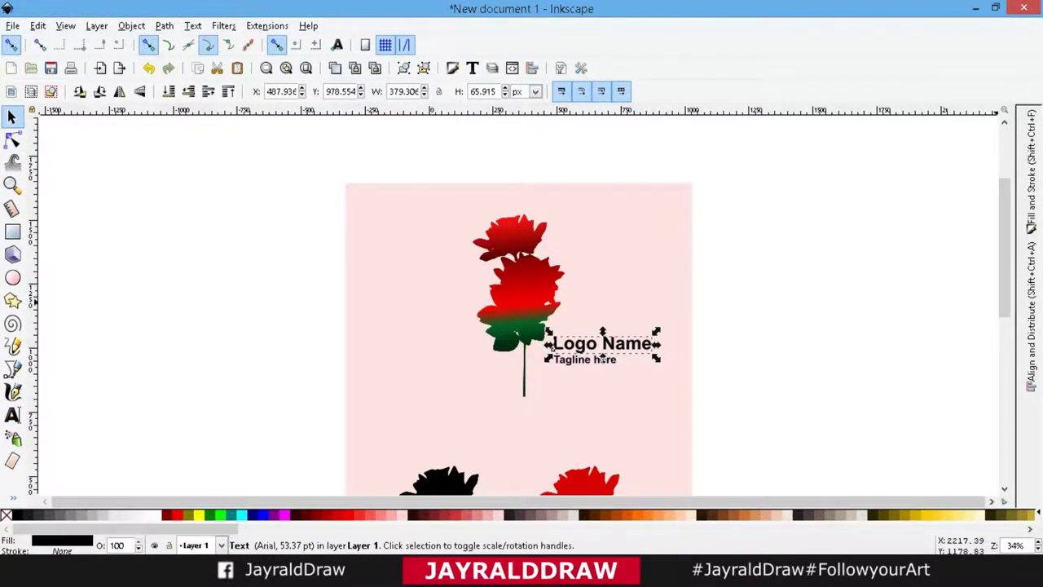
pyautogui.click(1031, 314)
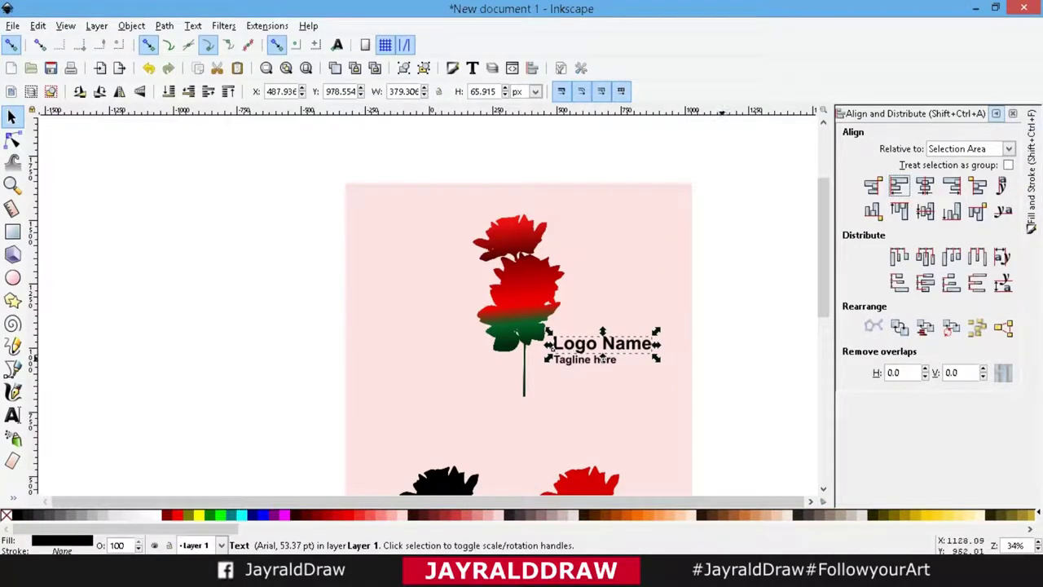
pyautogui.keyDown('shift'); pyautogui.click(603, 359); pyautogui.keyUp('shift')
pyautogui.keyDown('shift'); pyautogui.click(554, 359); pyautogui.keyUp('shift')
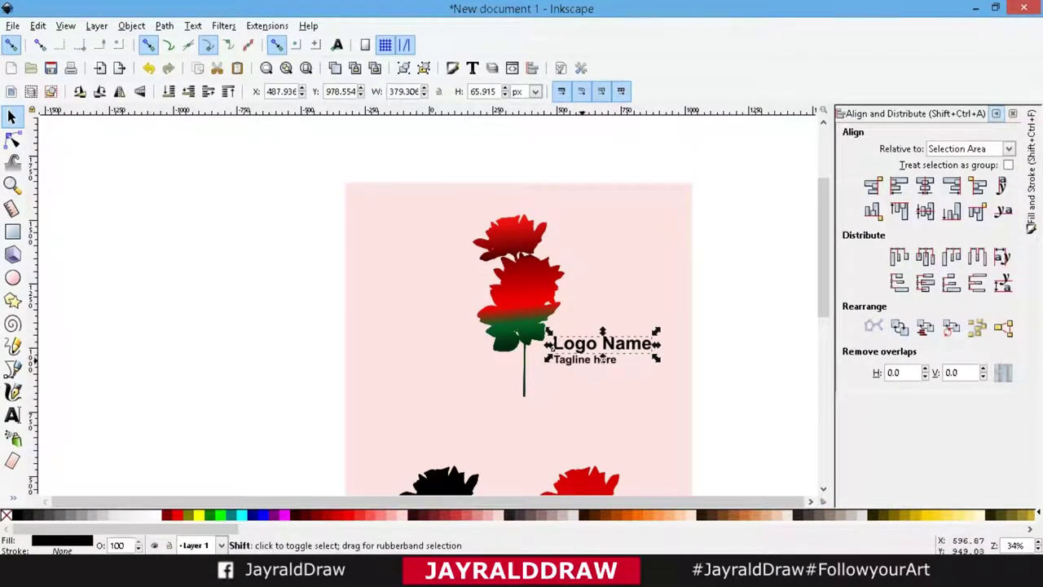
pyautogui.moveTo(657, 371); pyautogui.dragTo(665, 374)
# Step: Move the gradient rose about 173 px left, then shift the text group 62 px left and enlarge it
pyautogui.click(515, 281)
pyautogui.moveTo(515, 282); pyautogui.dragTo(458, 281)
pyautogui.click(607, 392)
pyautogui.click(607, 344)
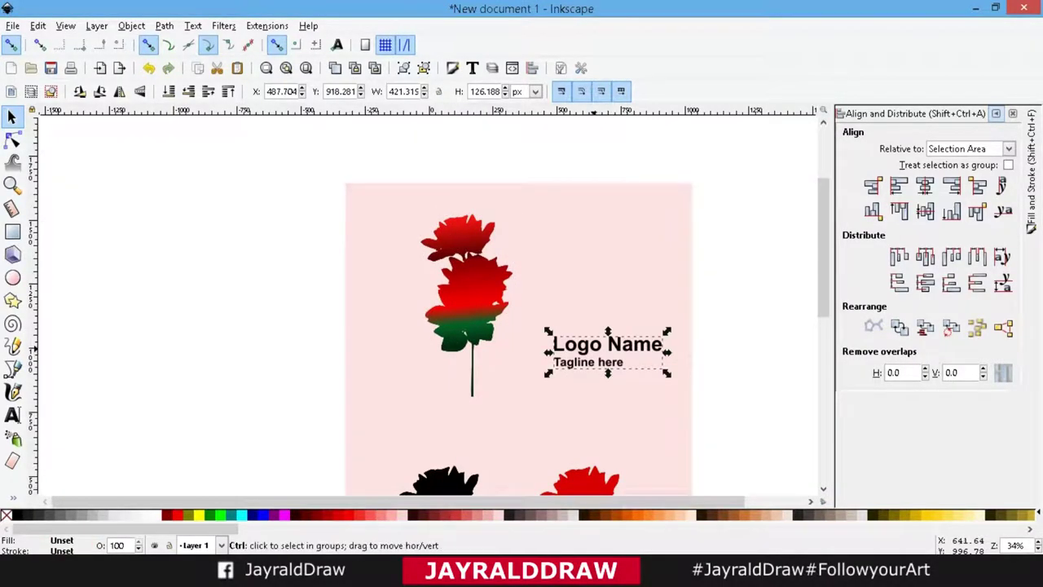
pyautogui.moveTo(607, 352); pyautogui.dragTo(557, 352)
pyautogui.moveTo(616, 373); pyautogui.dragTo(642, 397)
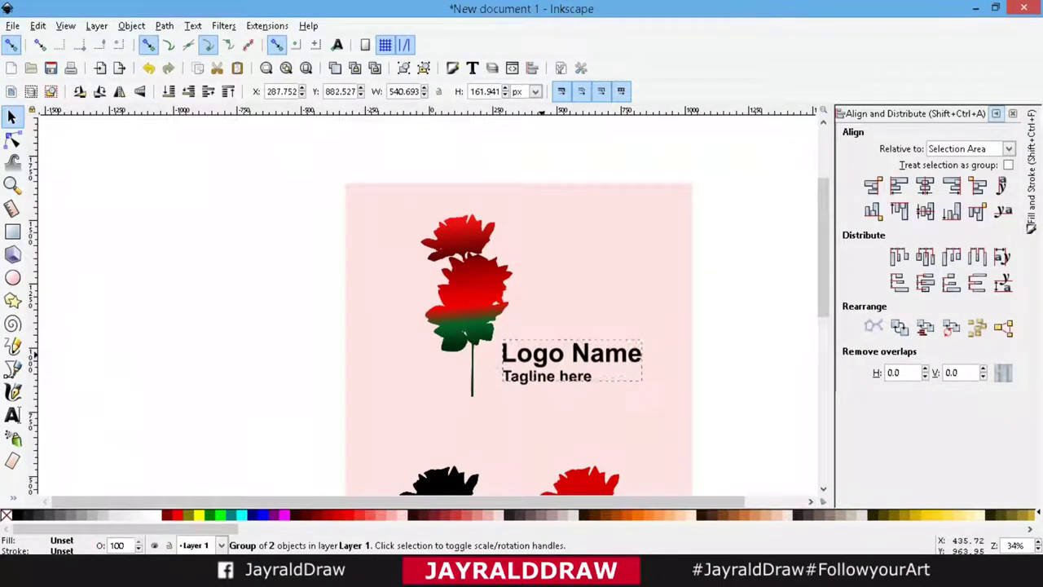
pyautogui.click(533, 376)
pyautogui.keyDown('shift'); pyautogui.click(473, 314); pyautogui.keyUp('shift')
pyautogui.click(795, 327)
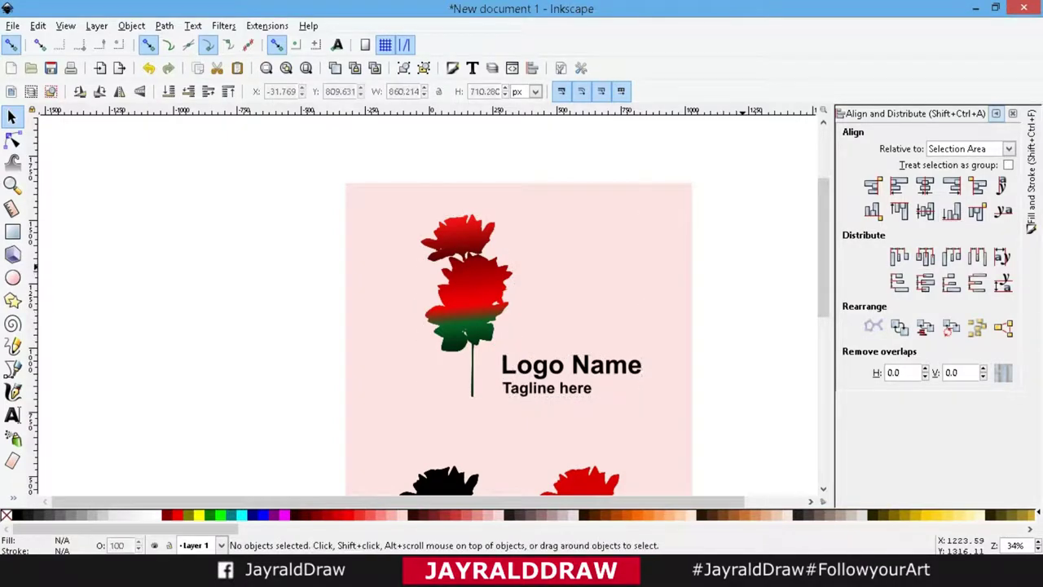
pyautogui.scroll(-3, 796, 327)
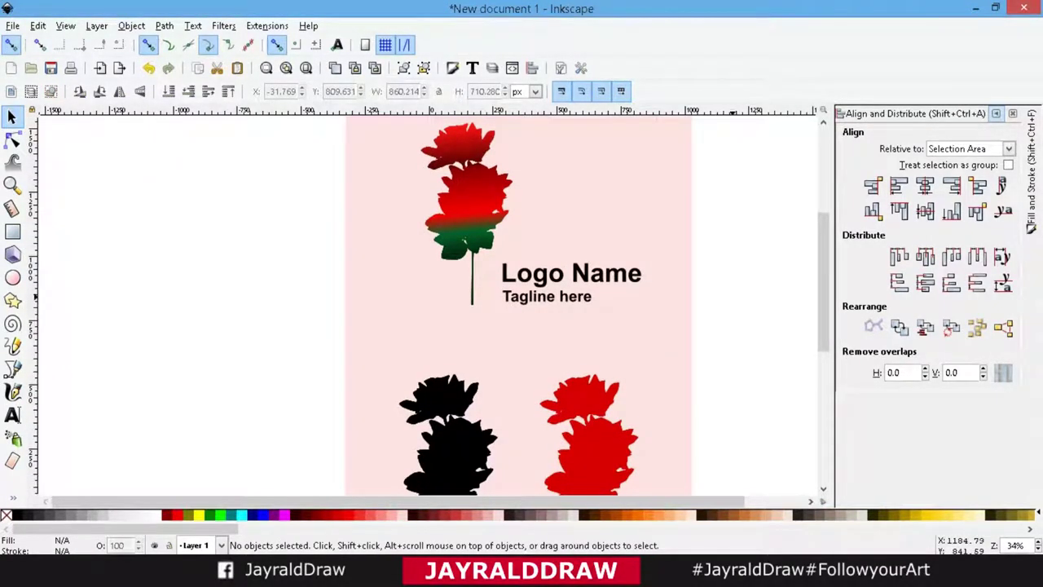
# Step: Move the red rose below the black rose and centre both horizontally on the card
pyautogui.scroll(-1, 735, 298)
pyautogui.scroll(-1, 735, 298)
pyautogui.click(996, 114)
pyautogui.press('-')
pyautogui.scroll(-4, 572, 250)
pyautogui.click(573, 249)
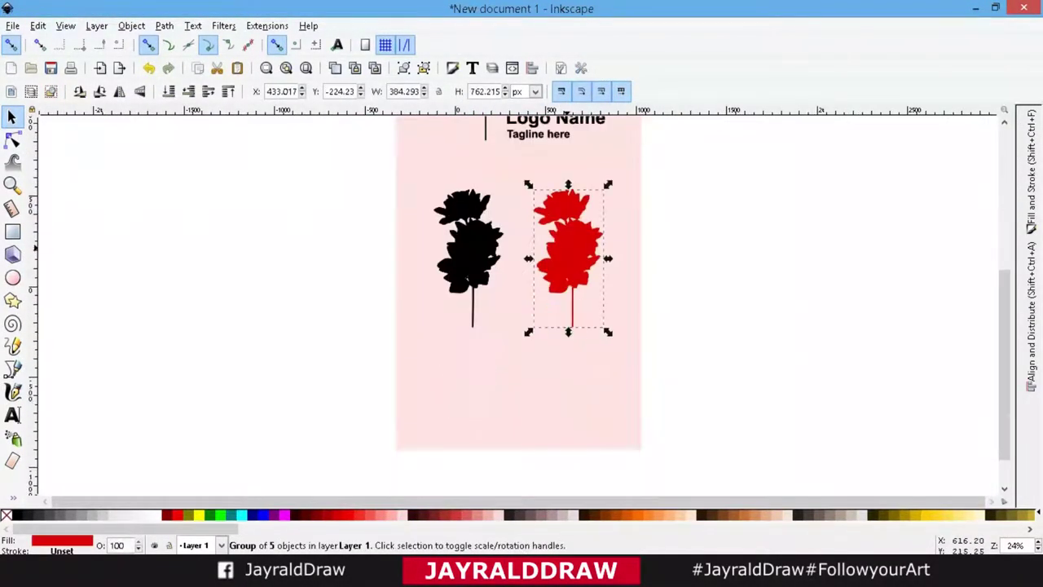
pyautogui.moveTo(572, 250); pyautogui.dragTo(532, 421)
pyautogui.keyDown('shift'); pyautogui.click(468, 244); pyautogui.keyUp('shift')
pyautogui.keyDown('shift'); pyautogui.click(603, 244); pyautogui.keyUp('shift')
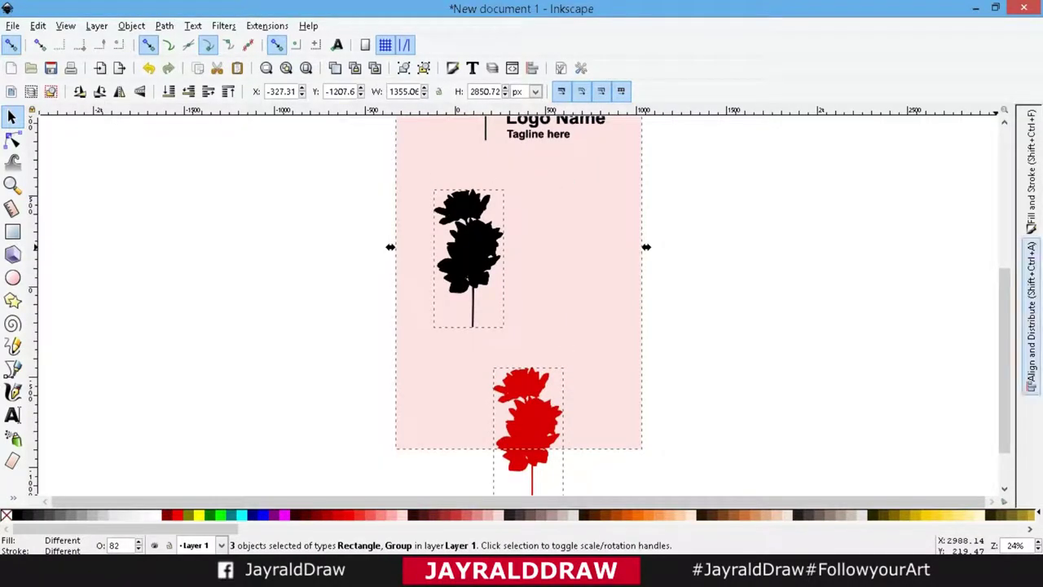
pyautogui.click(1031, 318)
pyautogui.click(925, 186)
pyautogui.press('Escape')
# Step: Zoom out and shift the black and red roses left under the gradient rose
pyautogui.scroll(2, 522, 326)
pyautogui.scroll(4, 521, 326)
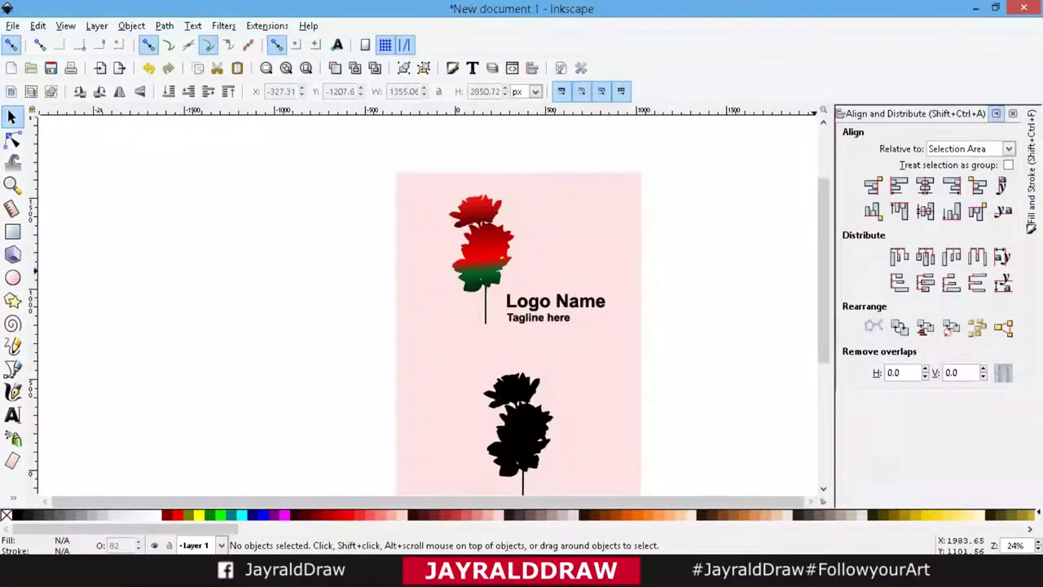
pyautogui.click(996, 113)
pyautogui.press('-')
pyautogui.press('-')
pyautogui.click(520, 381)
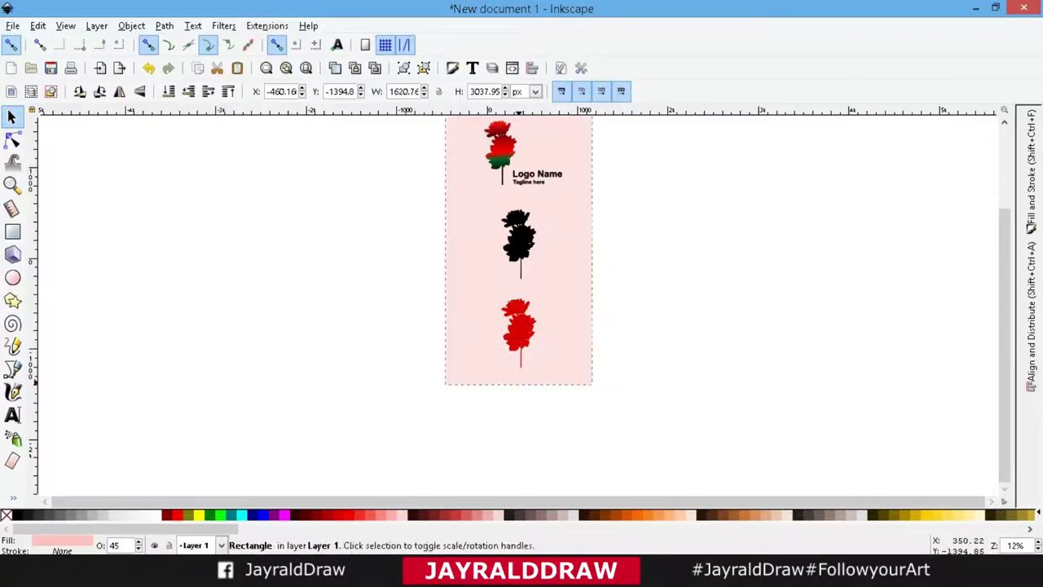
pyautogui.scroll(1, 521, 383)
pyautogui.click(515, 270)
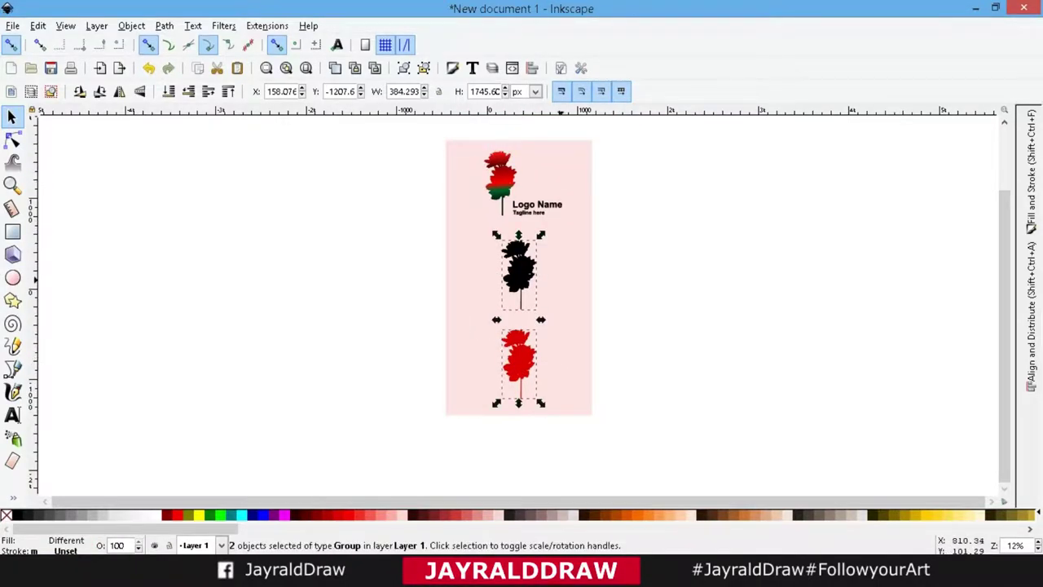
pyautogui.press('ctrl')
pyautogui.moveTo(520, 342); pyautogui.dragTo(504, 341)
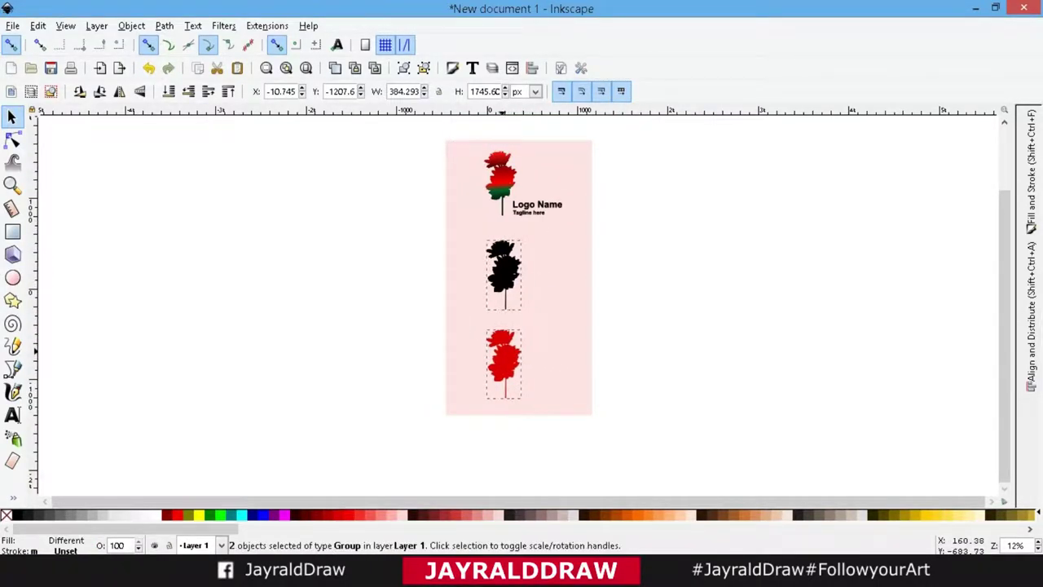
# Step: Duplicate the Logo Name/Tagline text group beside the black rose and again beside the red rose
pyautogui.click(538, 205)
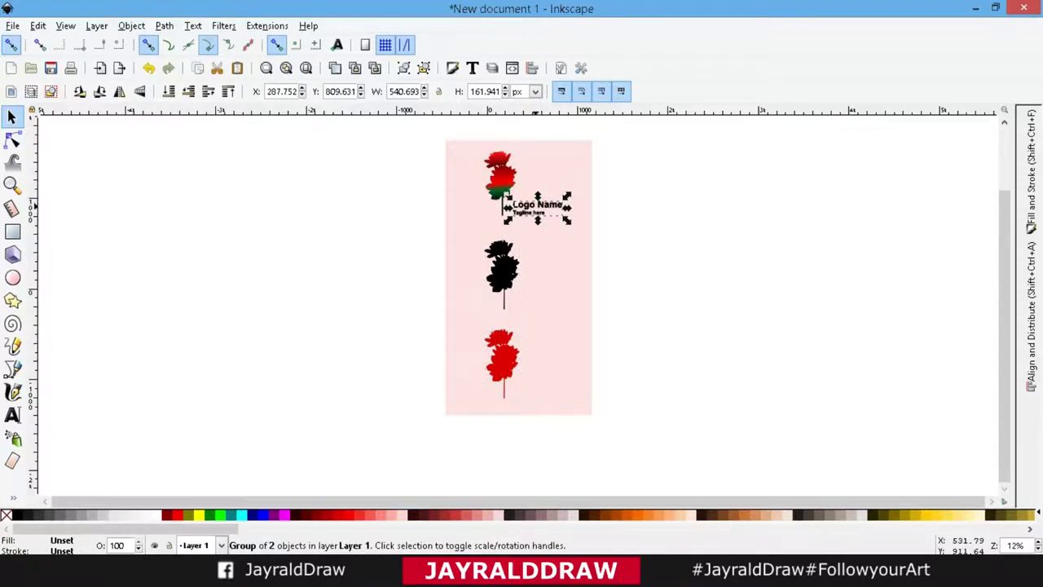
pyautogui.hotkey('ctrl', 'd')
pyautogui.moveTo(538, 206); pyautogui.dragTo(538, 296)
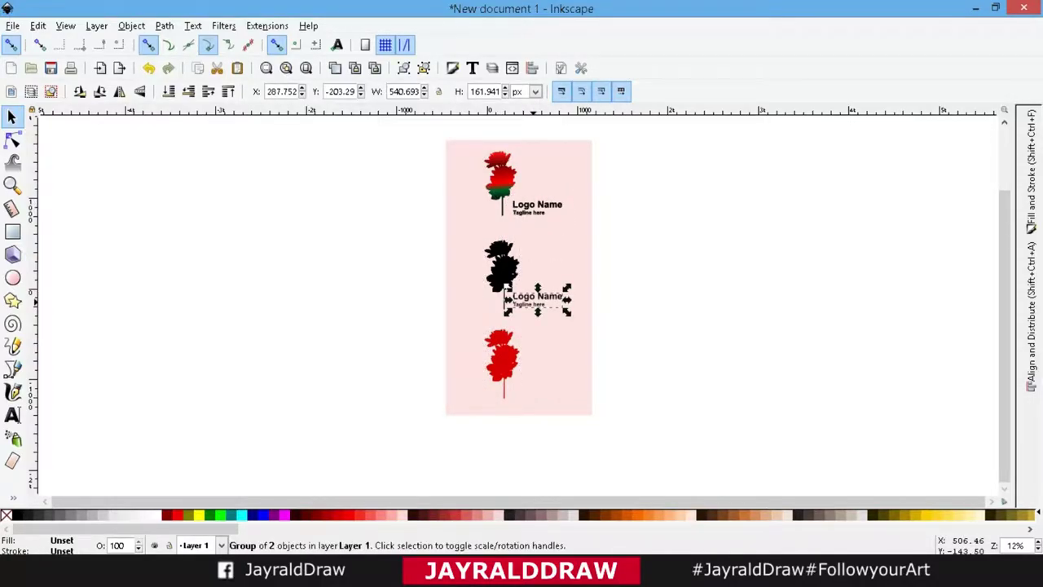
pyautogui.click(531, 295)
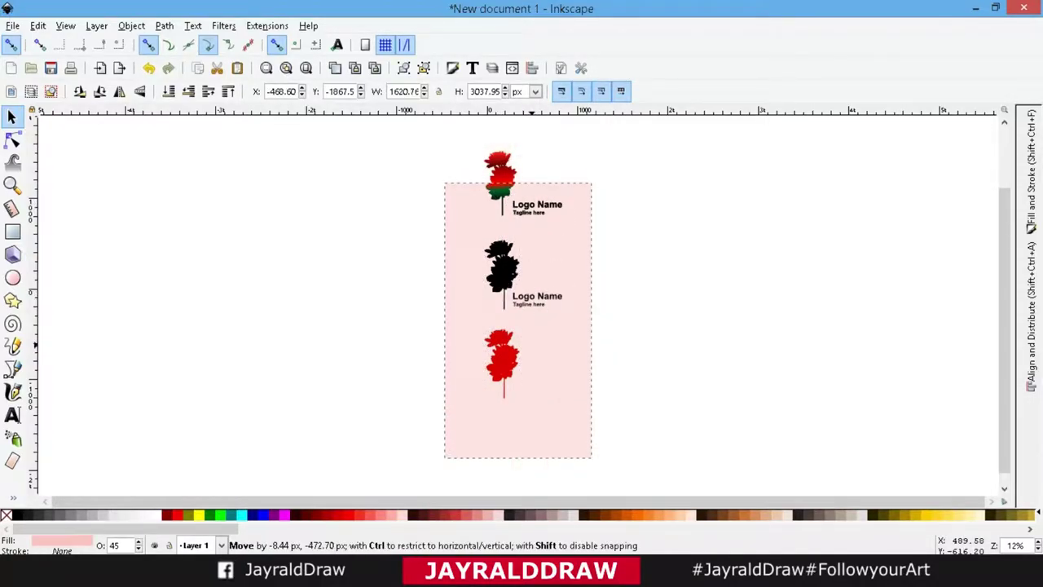
pyautogui.click(532, 296)
pyautogui.hotkey('ctrl', 'd')
pyautogui.moveTo(532, 295); pyautogui.dragTo(531, 390)
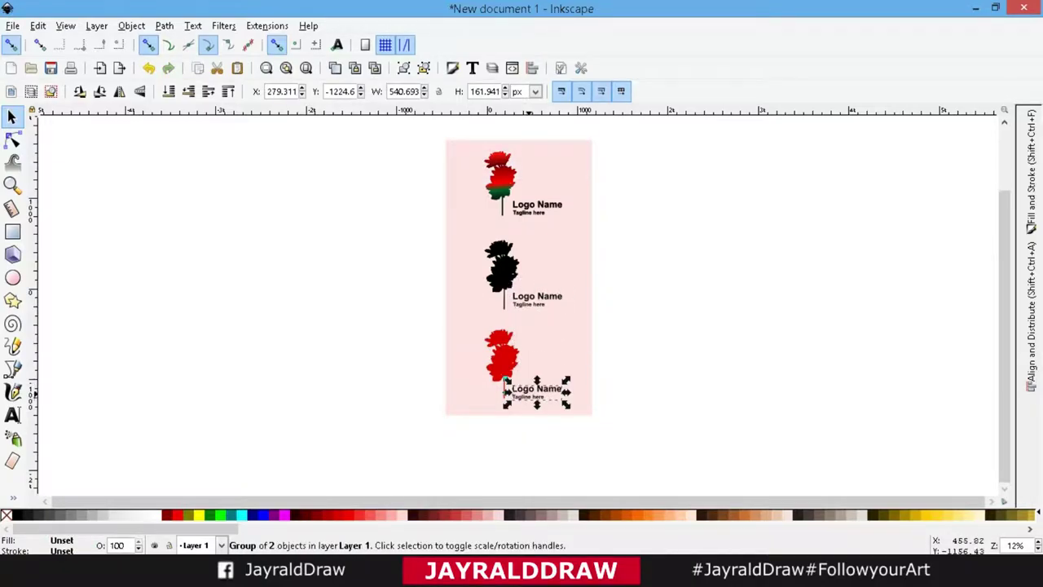
# Step: Bottom-align the red rose and the black rose each with their text copies
pyautogui.keyDown('shift'); pyautogui.click(501, 359); pyautogui.keyUp('shift')
pyautogui.click(1031, 310)
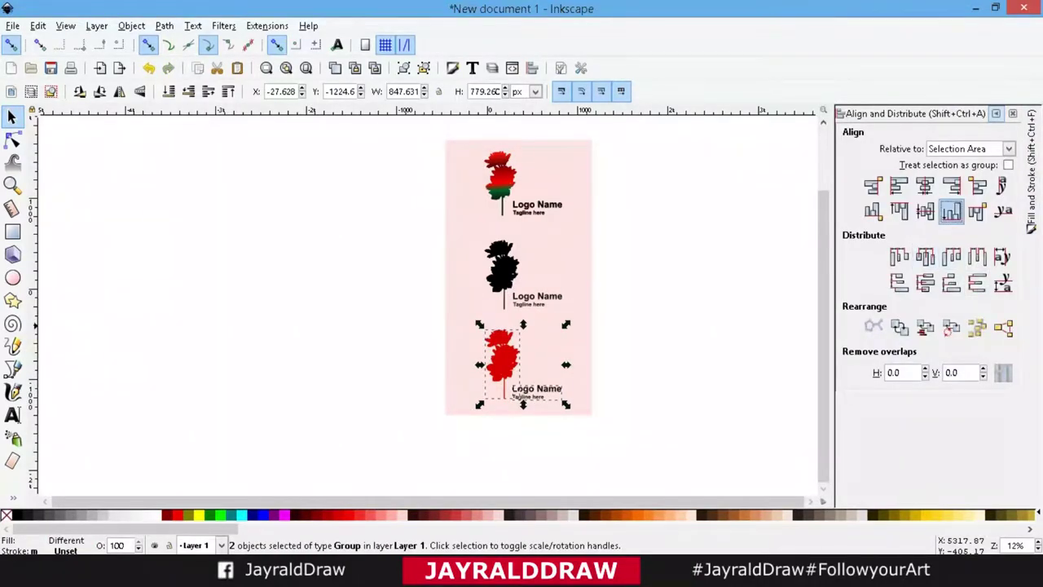
pyautogui.click(951, 211)
pyautogui.click(531, 296)
pyautogui.keyDown('shift'); pyautogui.click(501, 265); pyautogui.keyUp('shift')
pyautogui.click(951, 212)
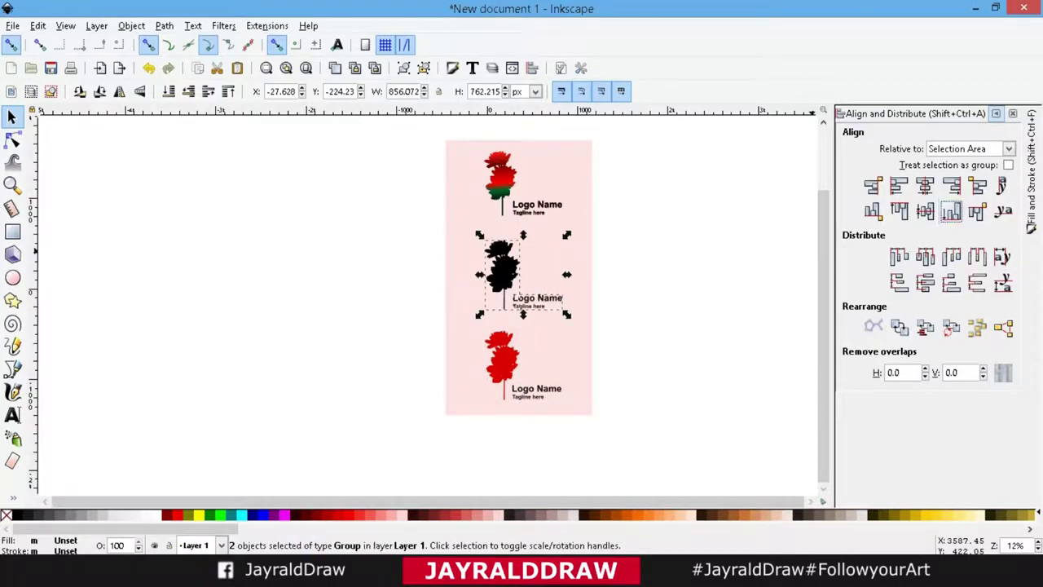
pyautogui.click(774, 237)
pyautogui.click(996, 113)
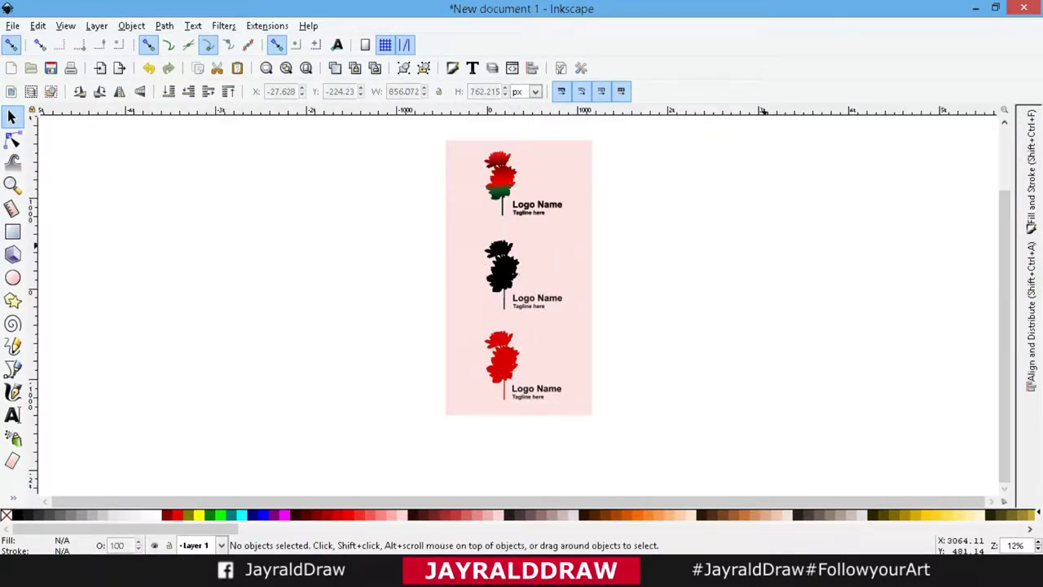